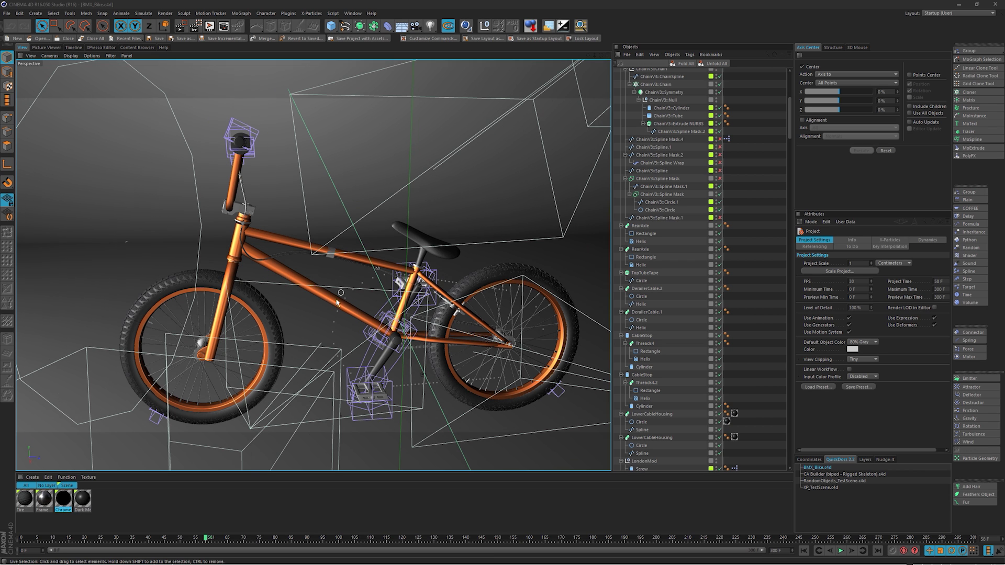
Step: Examine the BMX bike model from several angles and look over the beginning of its object list
left_click_drag(340, 312, 377, 314, "alt")
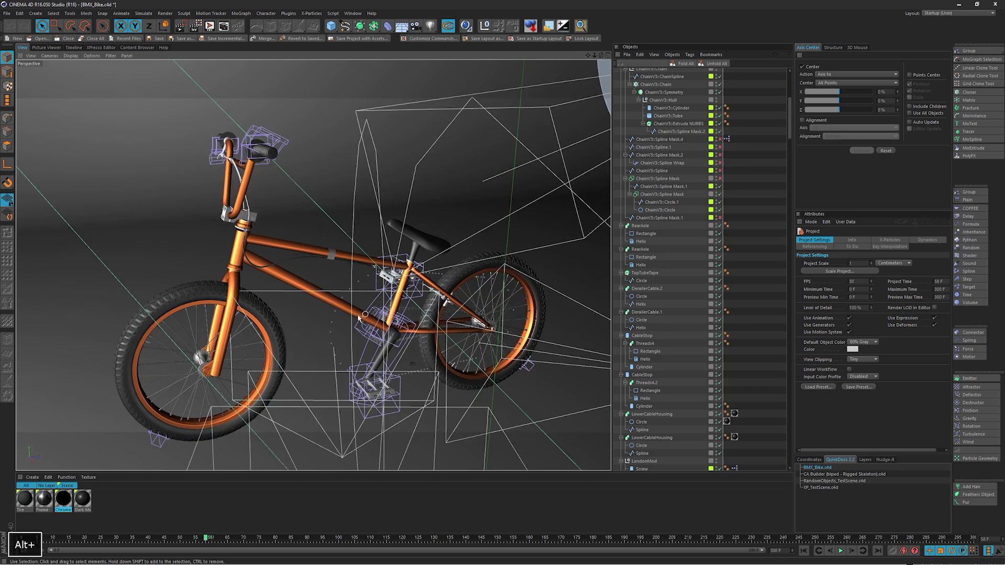
scroll(389, 311, "up", 5)
right_click_drag(390, 309, 397, 310, "alt")
mouse_move(373, 315)
left_mouse_down("alt")
mouse_move(398, 315)
mouse_move(384, 314)
left_mouse_up("alt")
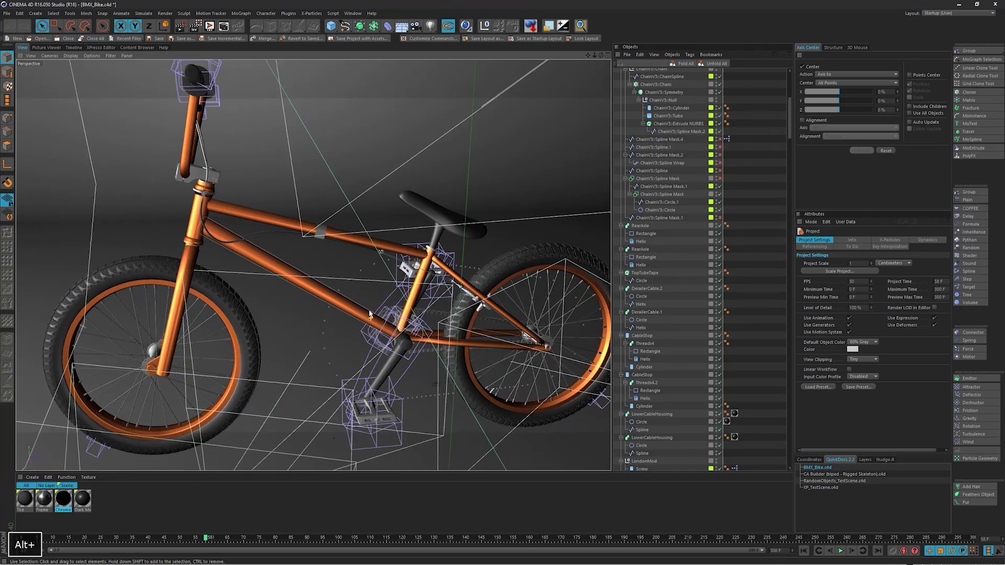
middle_click_drag(384, 313, 363, 305, "alt")
left_click_drag(789, 113, 800, 79)
right_click_drag(414, 283, 386, 286, "alt")
middle_click_drag(386, 285, 367, 297, "alt")
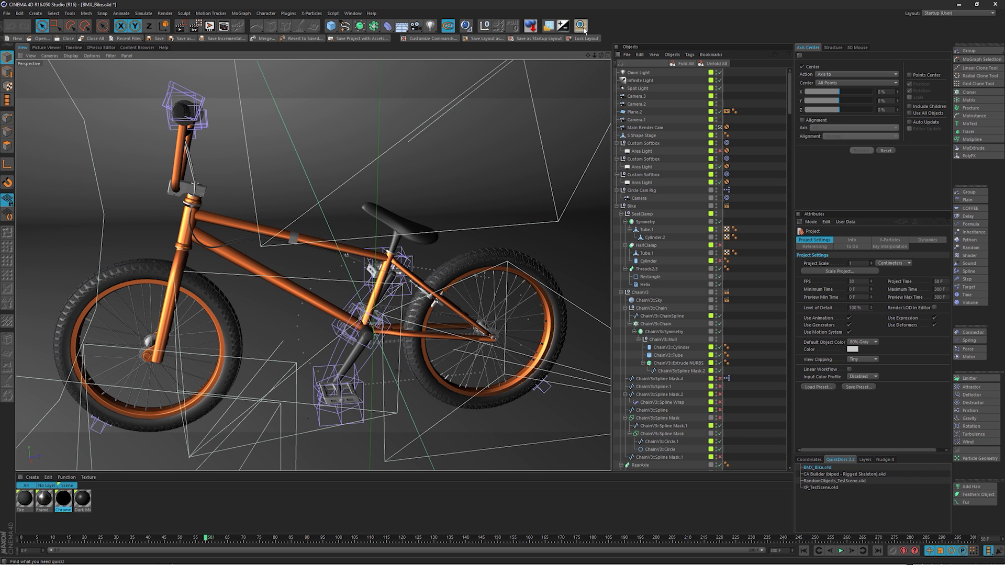
Step: Open the Hide and Seek plugin window and search the scene by object type for "spline"
left_click(582, 27)
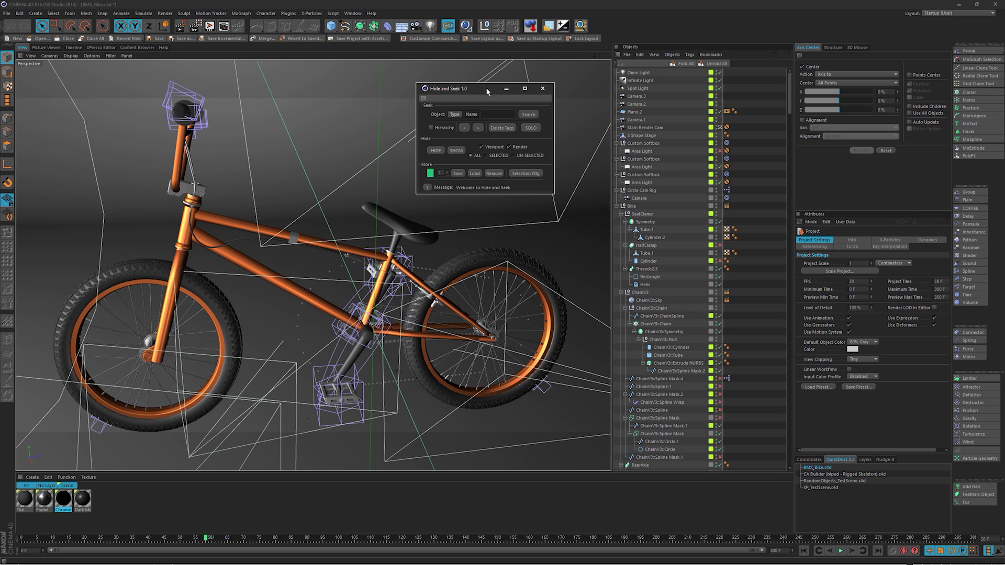
left_click_drag(486, 88, 523, 71)
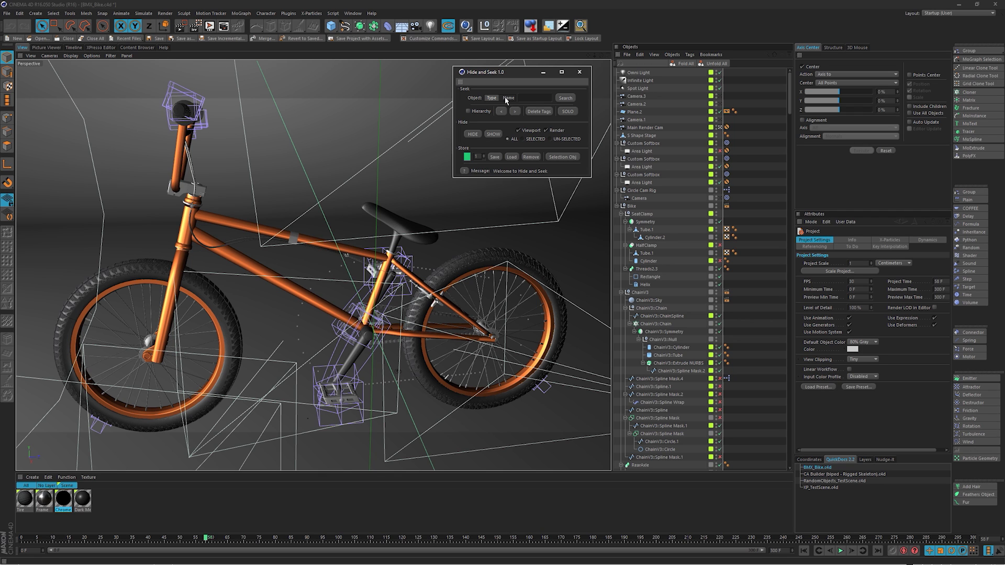
left_click(543, 96)
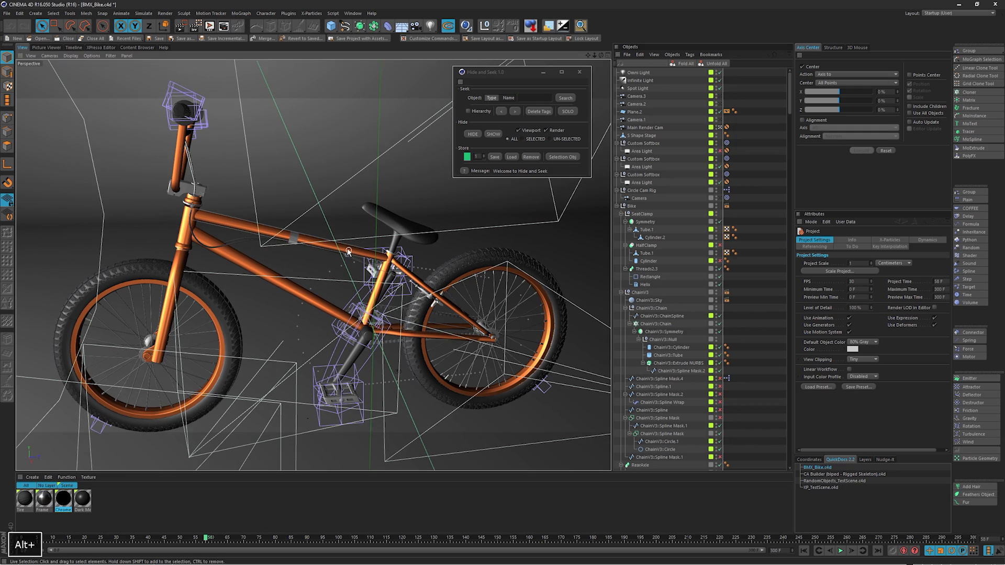
left_click_drag(377, 246, 335, 230, "alt")
left_click(533, 97)
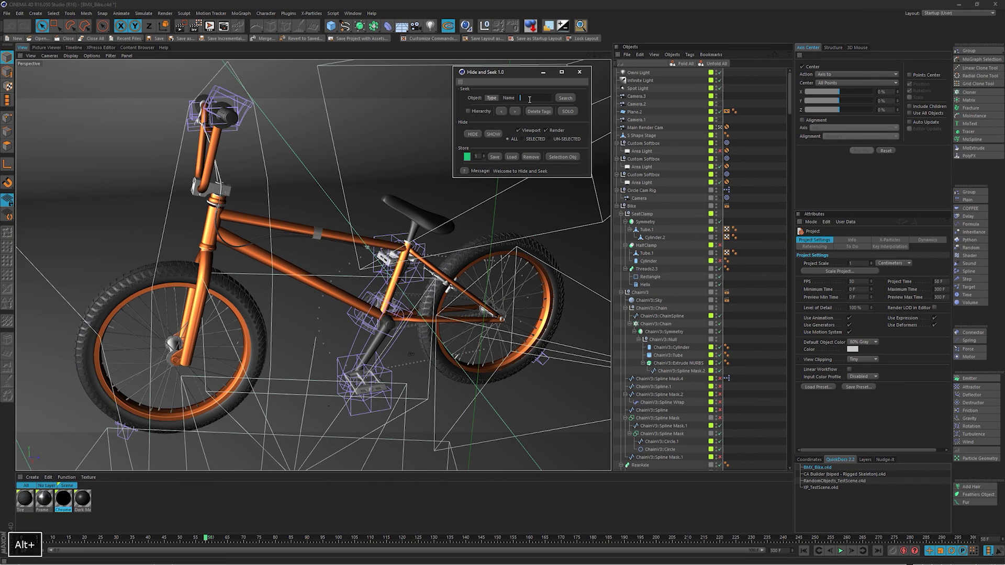
type("spline")
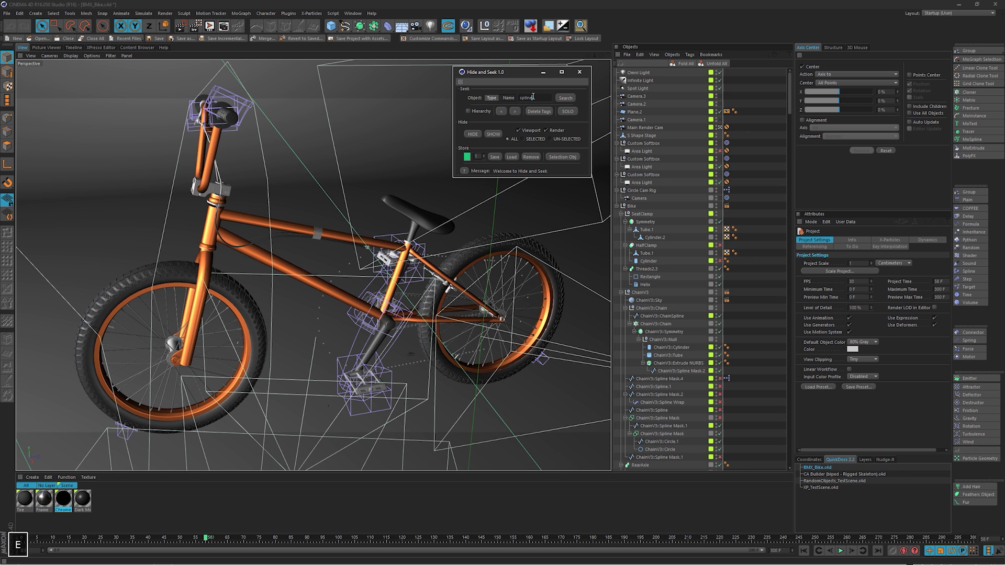
key("Return")
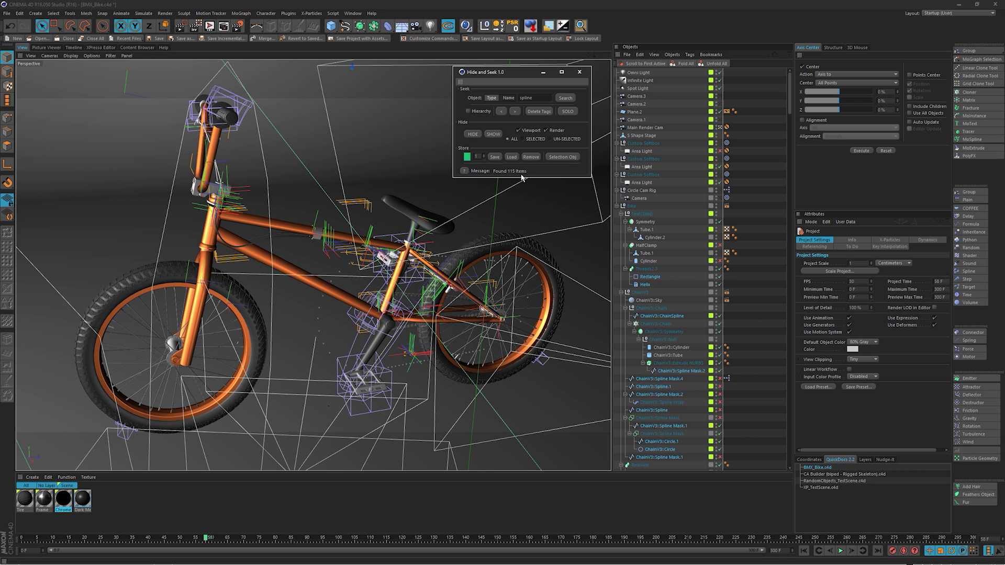
Step: Look through the spline matches in the object hierarchy and solo them
left_click_drag(789, 86, 791, 359)
scroll(773, 267, "up", 15)
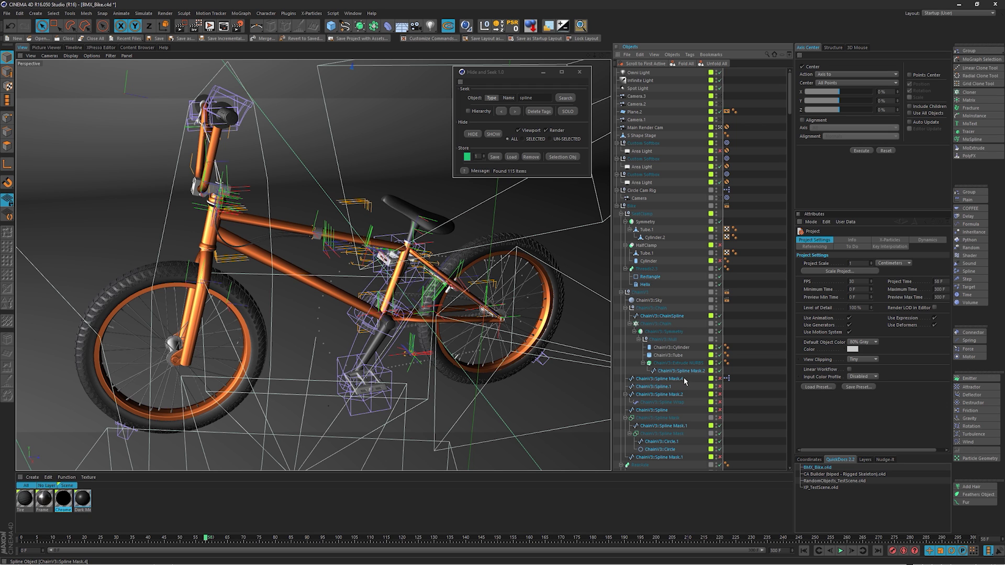
left_click(558, 163)
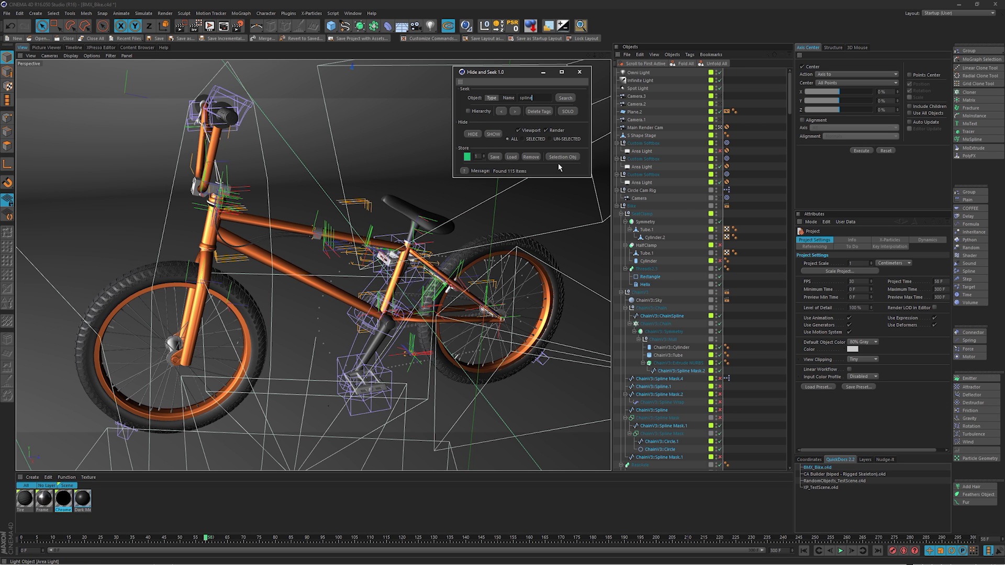
left_click(567, 112)
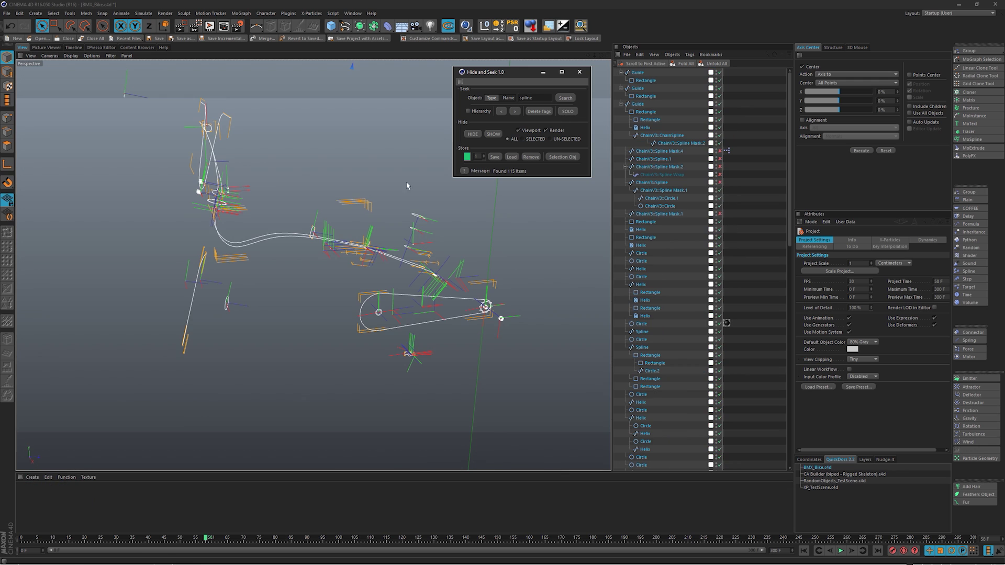
Step: Inspect the soloed splines up close, select the handlebar spline, and clear the selection
left_click_drag(220, 189, 227, 198, "alt")
left_click(164, 210)
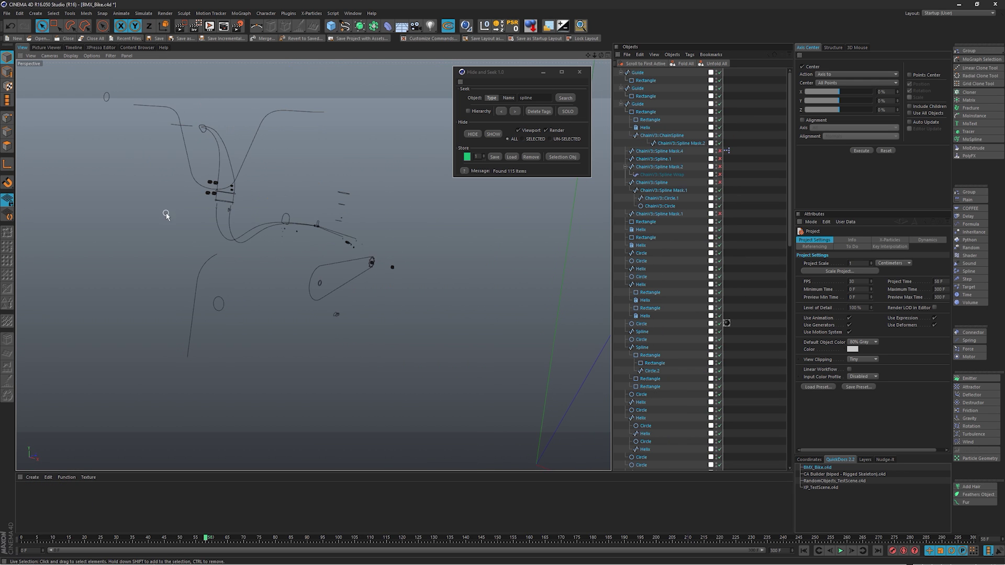
middle_click_drag(198, 206, 294, 267, "alt")
scroll(282, 192, "up", 3)
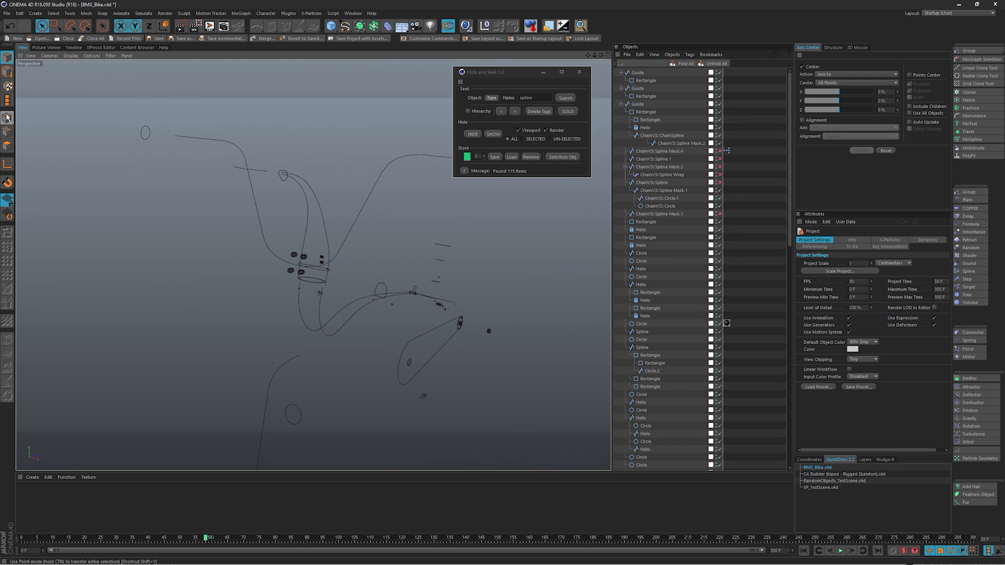
left_click(197, 140)
right_click_drag(196, 140, 145, 165, "alt")
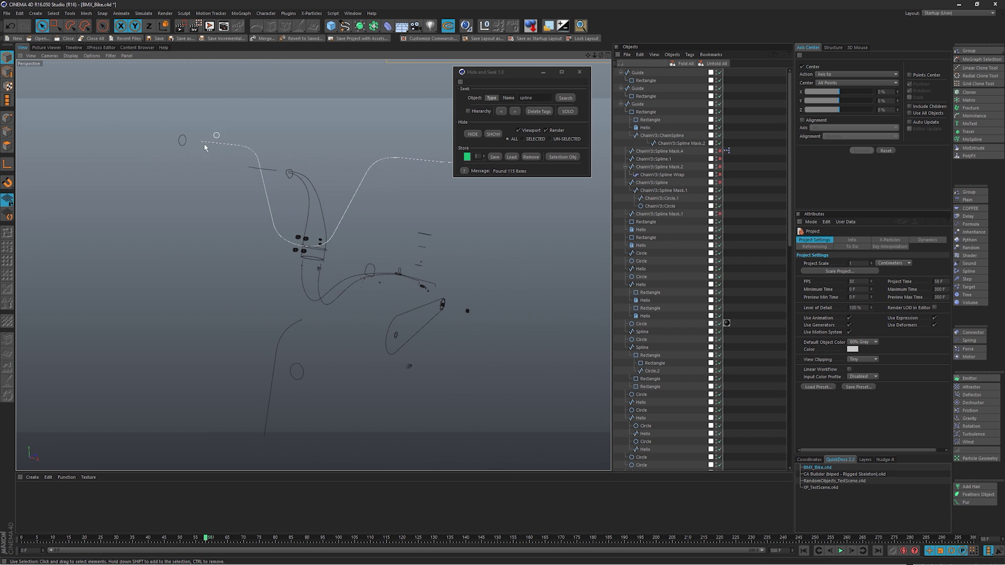
left_click(425, 282)
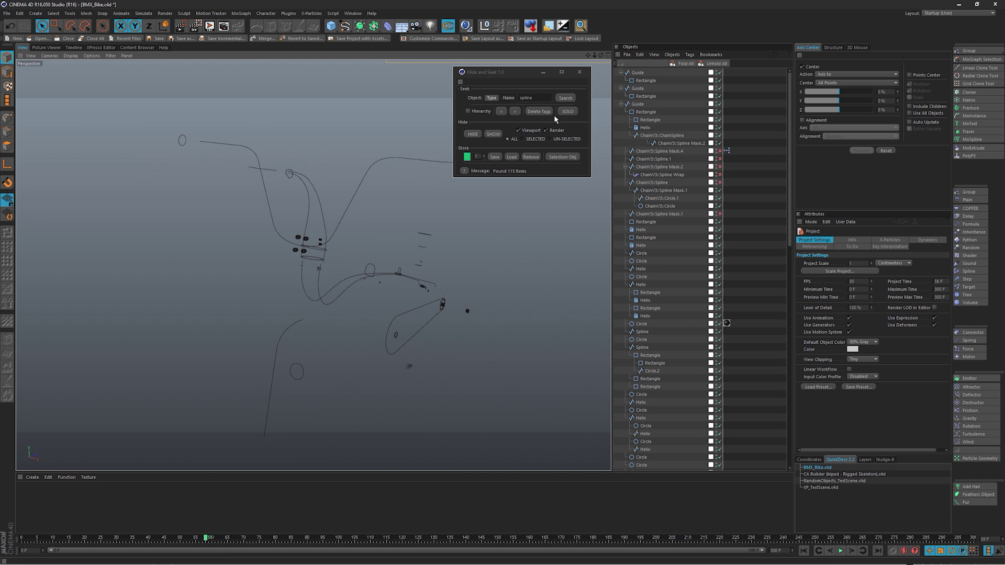
Step: Turn off the solo view to restore the whole bike and return to the start of the object list
left_click(567, 112)
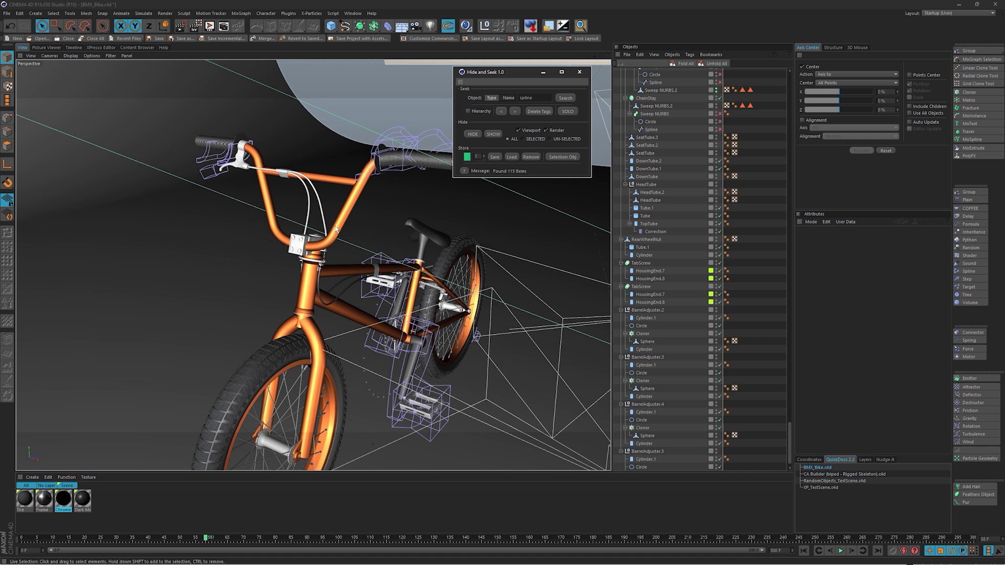
left_click_drag(326, 221, 328, 222, "alt")
left_click(789, 137)
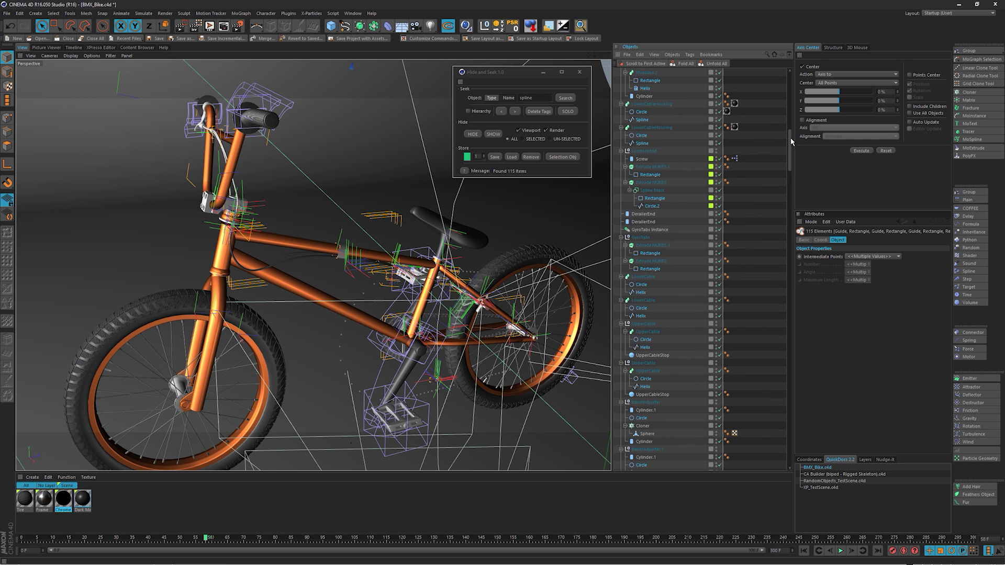
left_click_drag(789, 137, 791, 72)
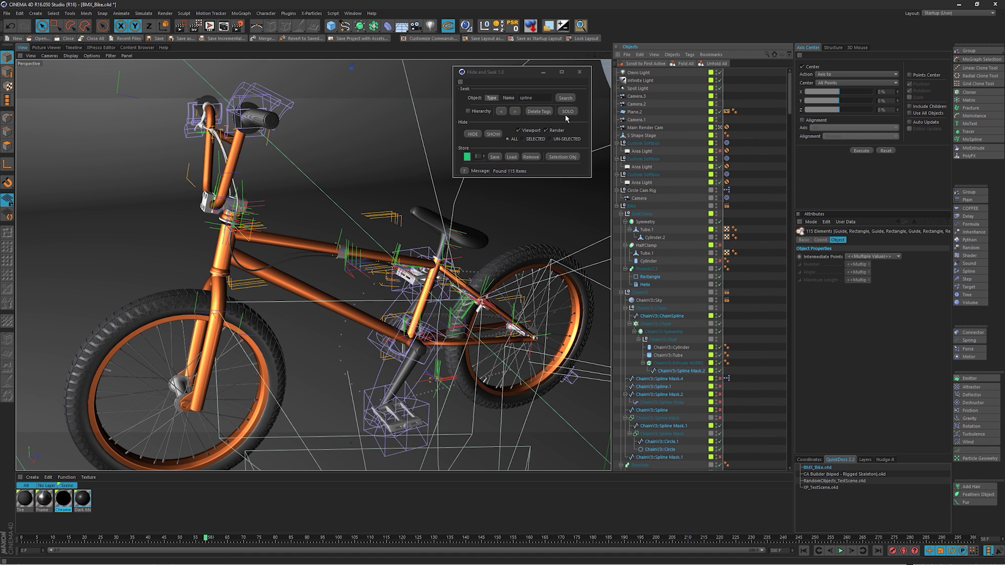
Step: Search by type for "editable spline" and check the matches in the object list
left_click(519, 97)
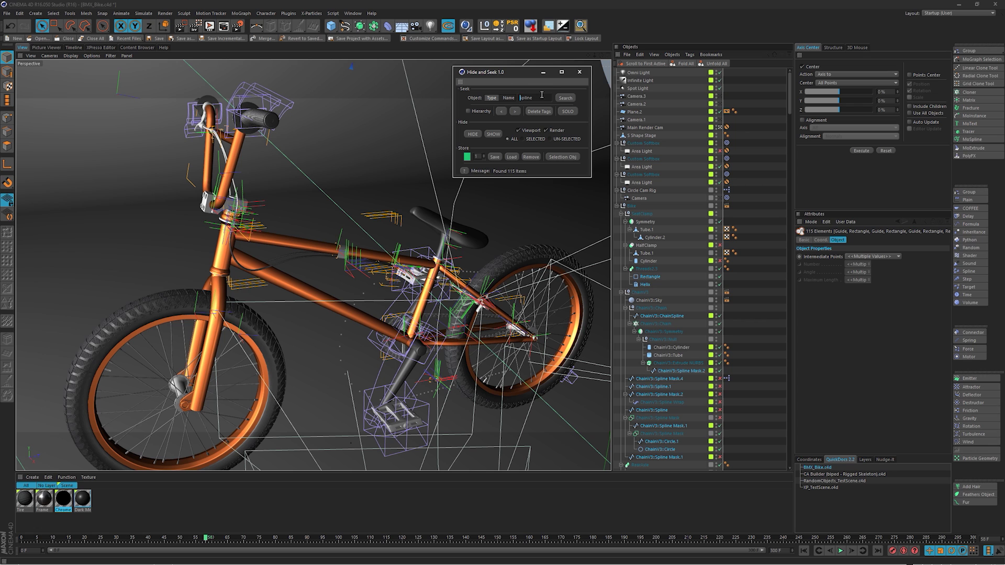
type("editable")
key("Return")
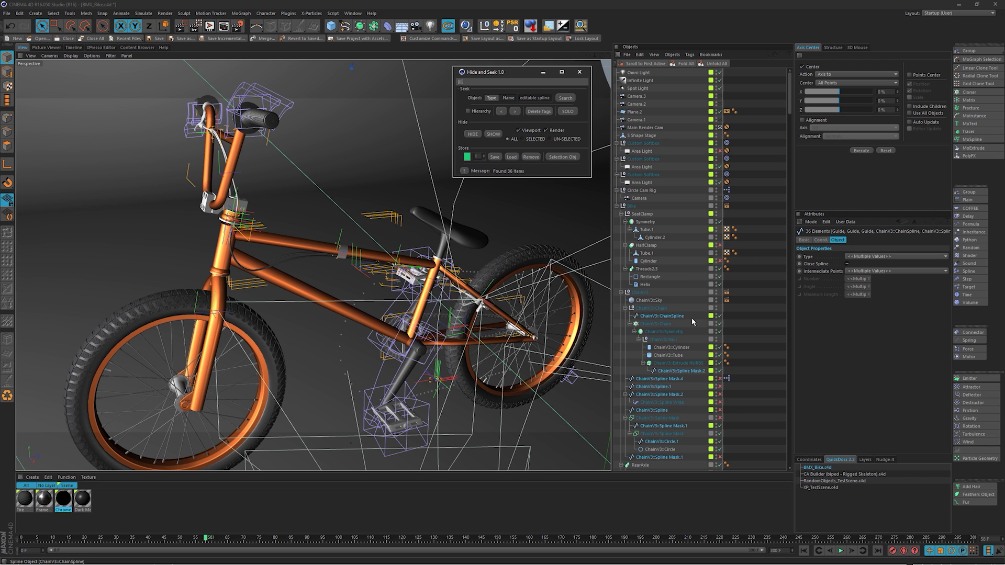
scroll(696, 312, "down", 3)
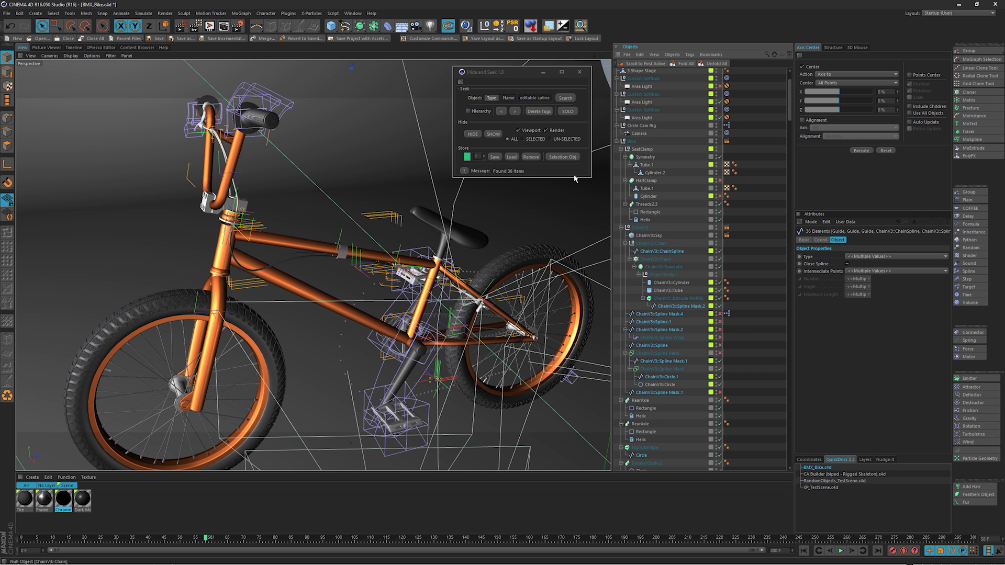
Step: Narrow the search to enabled editable splines and solo the matches
left_click(521, 98)
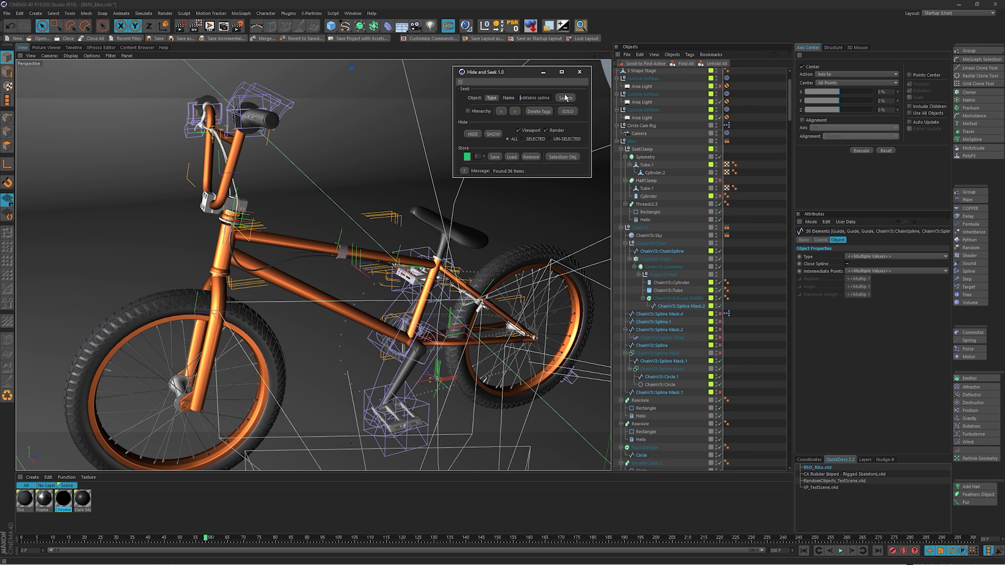
type("enabled editab")
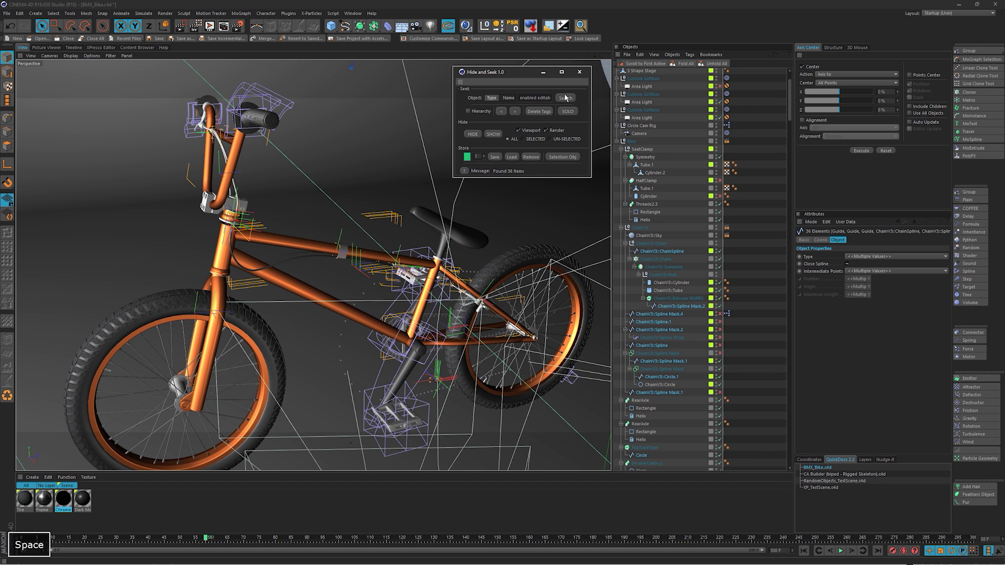
key("Return")
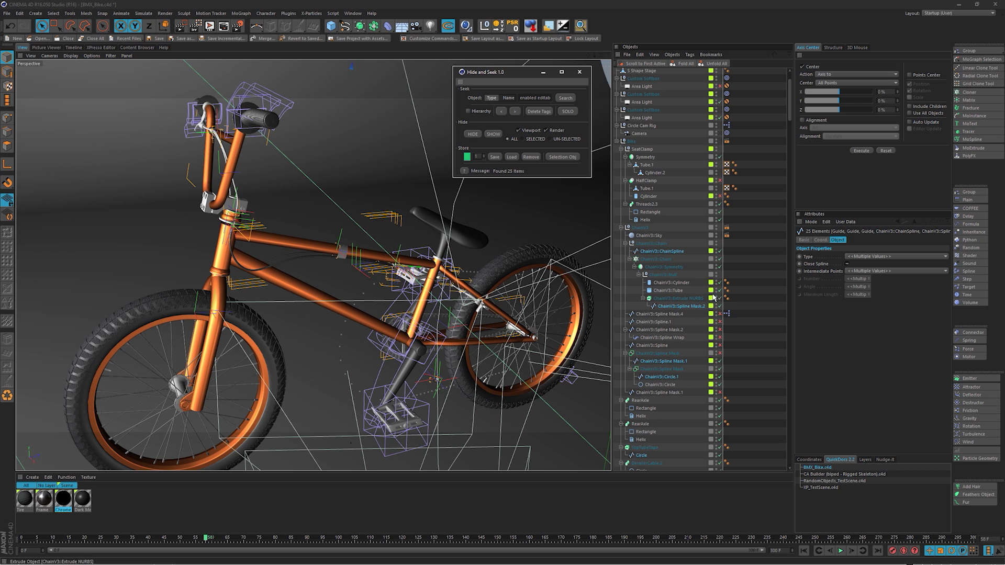
left_click(568, 111)
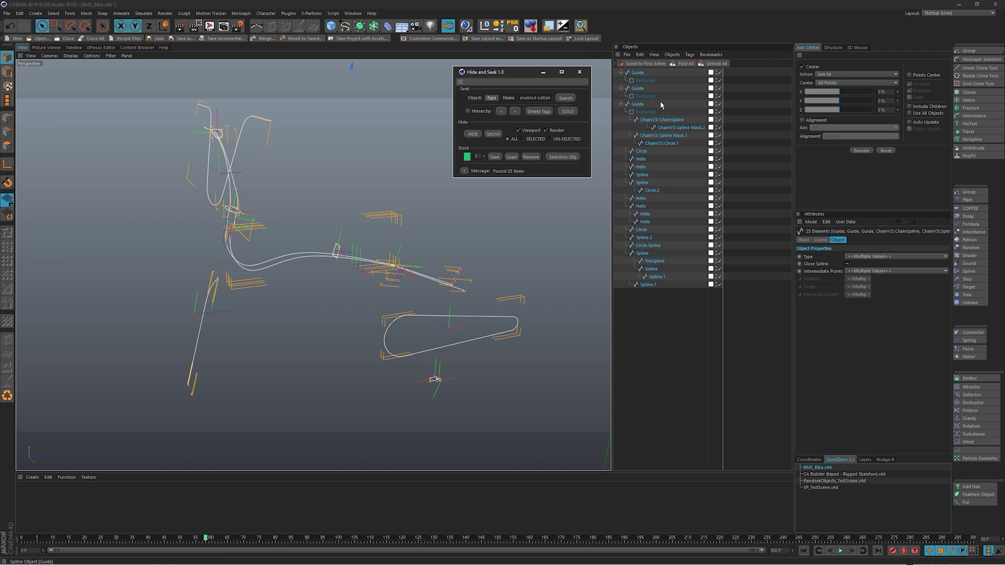
Step: Restore the full scene and solo the enabled editable splines again, this time leaving out their non-matching children
left_click(568, 112)
left_click(567, 112)
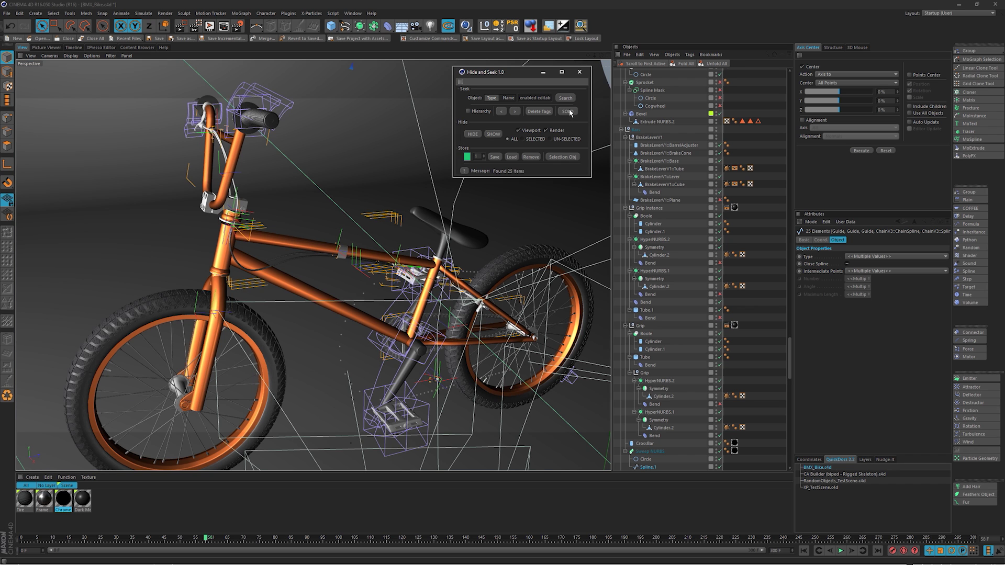
left_click(568, 112, "ctrl")
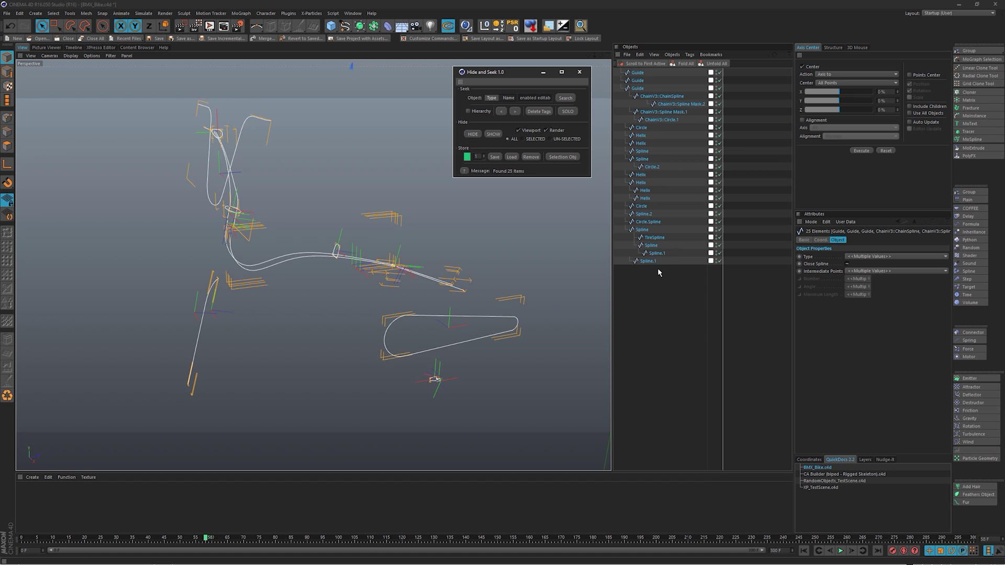
Step: Turn off the solo view and deselect all objects in the scene
left_click(568, 111)
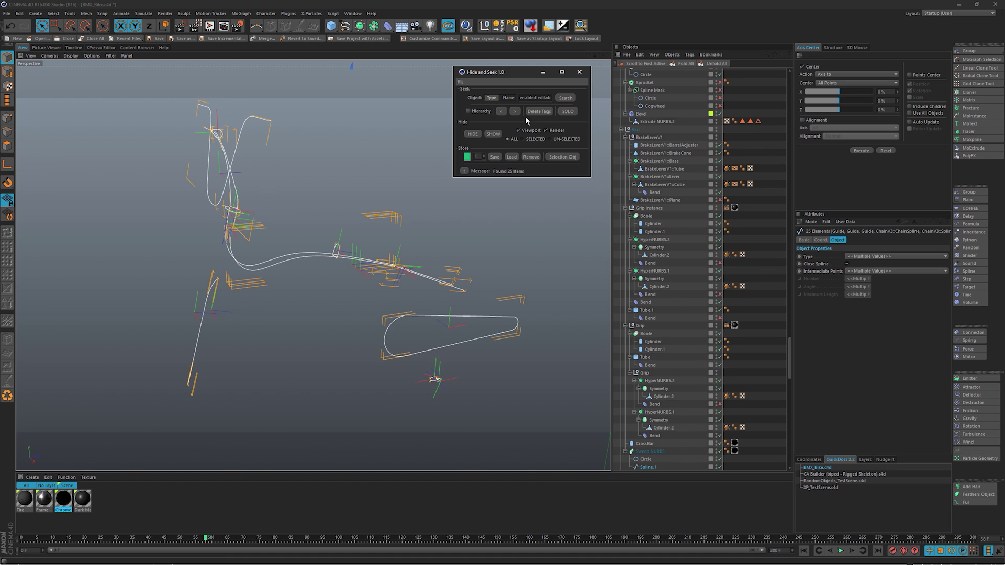
double_click(539, 99)
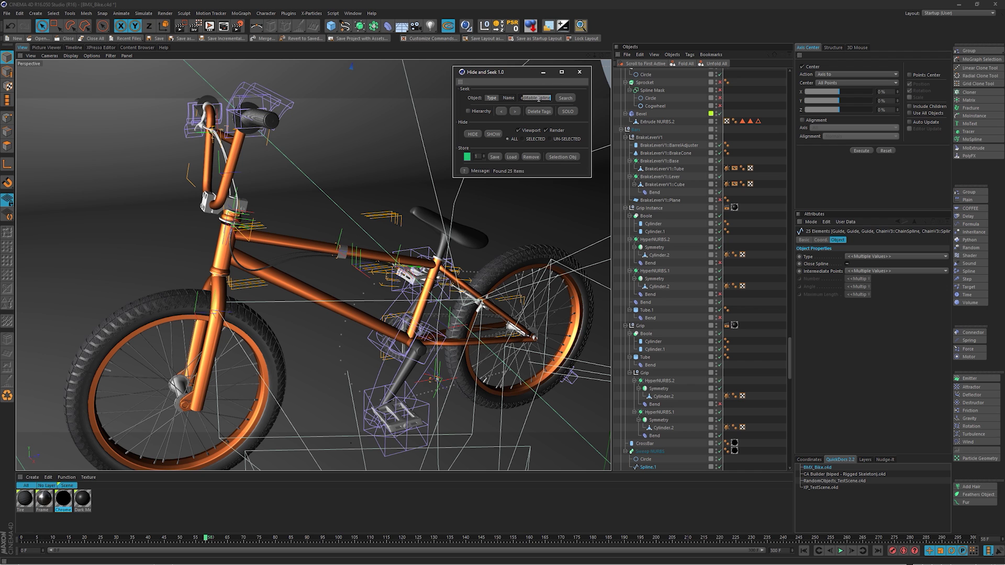
left_click_drag(550, 99, 507, 101)
left_click(778, 224)
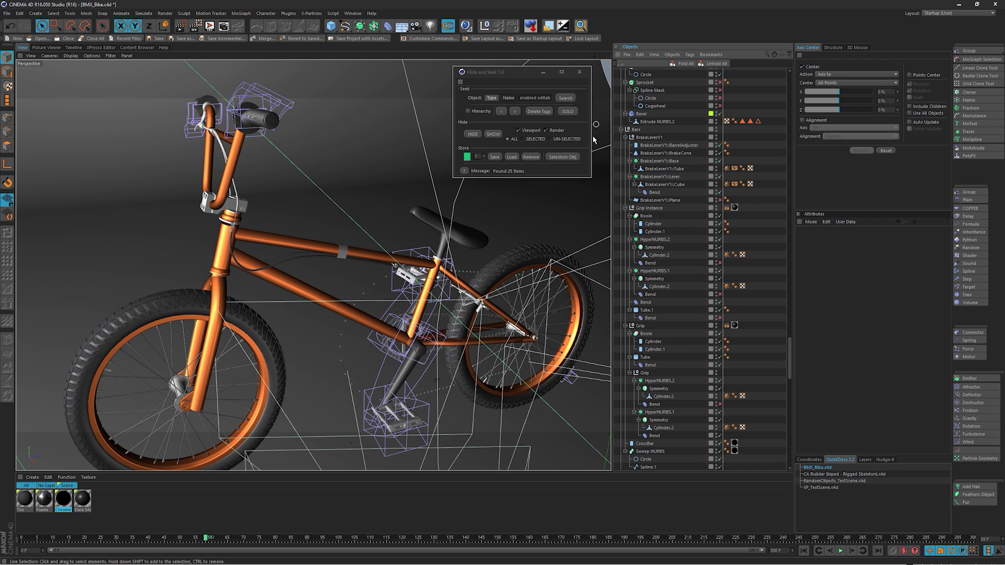
Step: Search by type for visible editable splines and check the matches in the object list
scroll(784, 301, "up", 4)
scroll(785, 301, "up", 15)
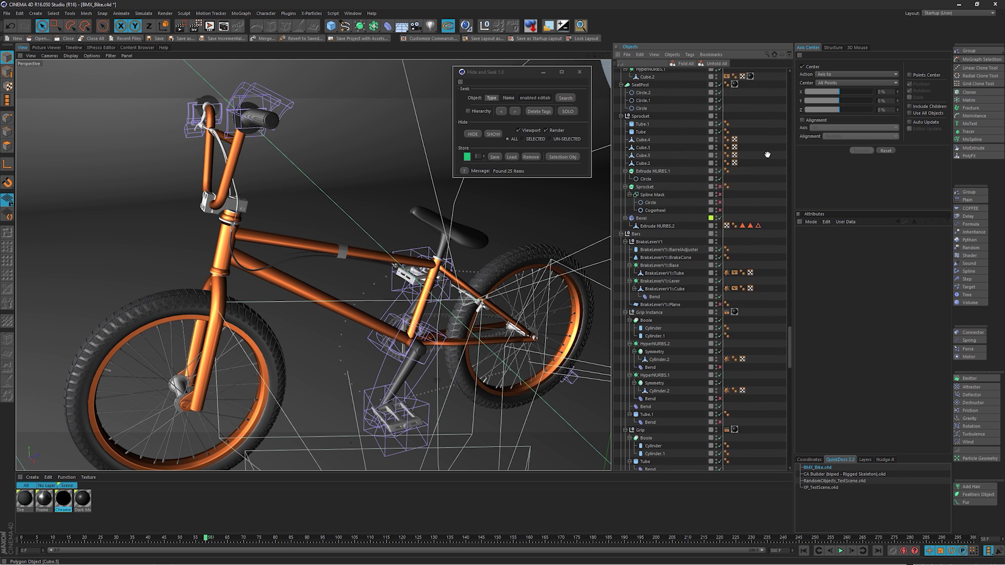
scroll(792, 291, "up", 20)
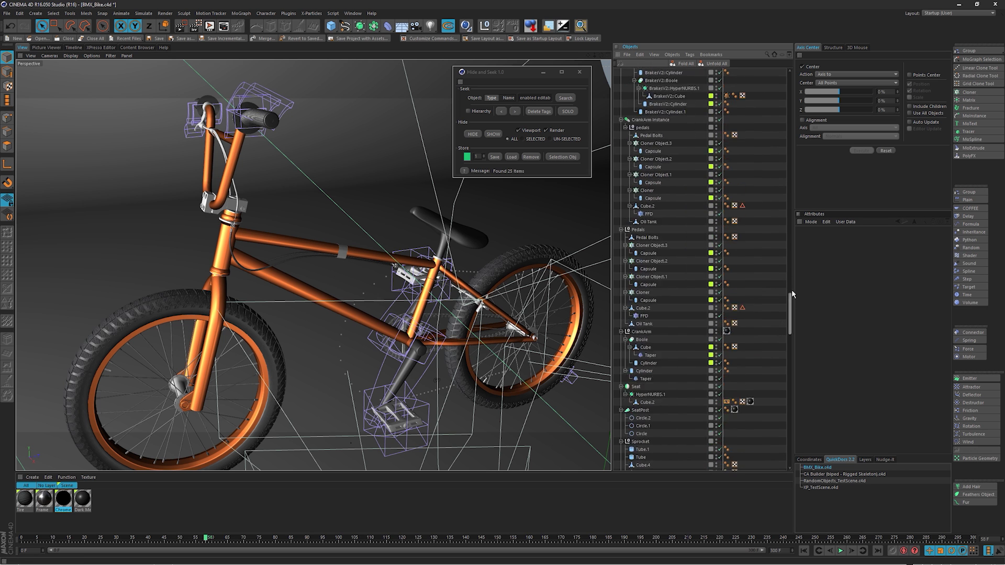
scroll(801, 77, "down", 20)
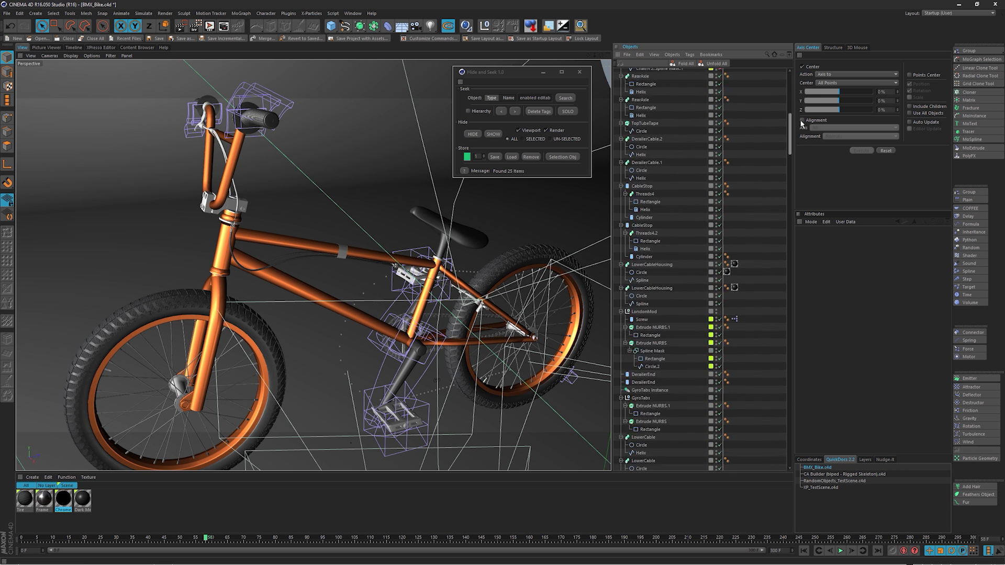
mouse_move(804, 135)
left_mouse_down()
mouse_move(812, 76)
mouse_move(799, 131)
mouse_move(796, 118)
left_mouse_up()
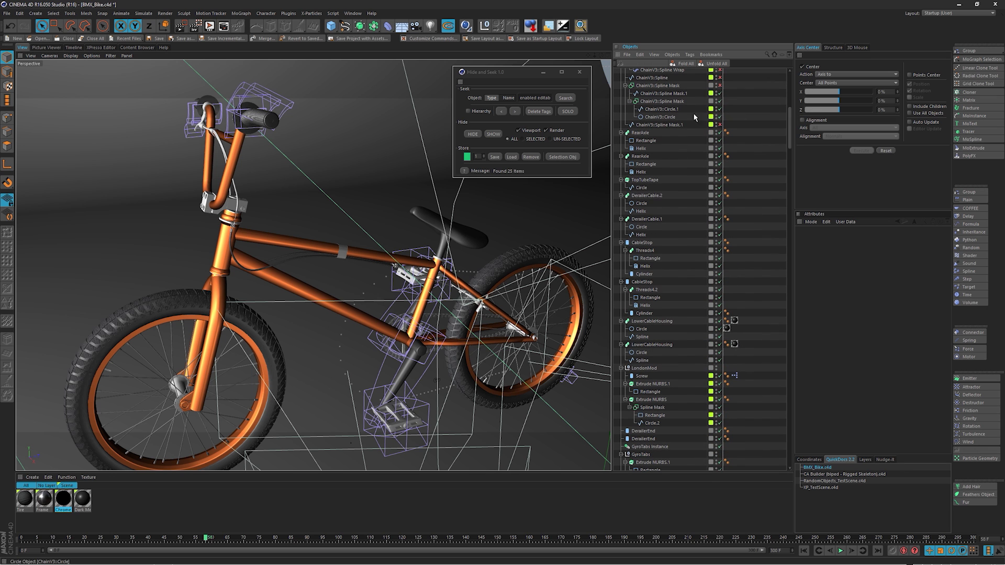
left_click_drag(534, 96, 482, 100)
key("Delete")
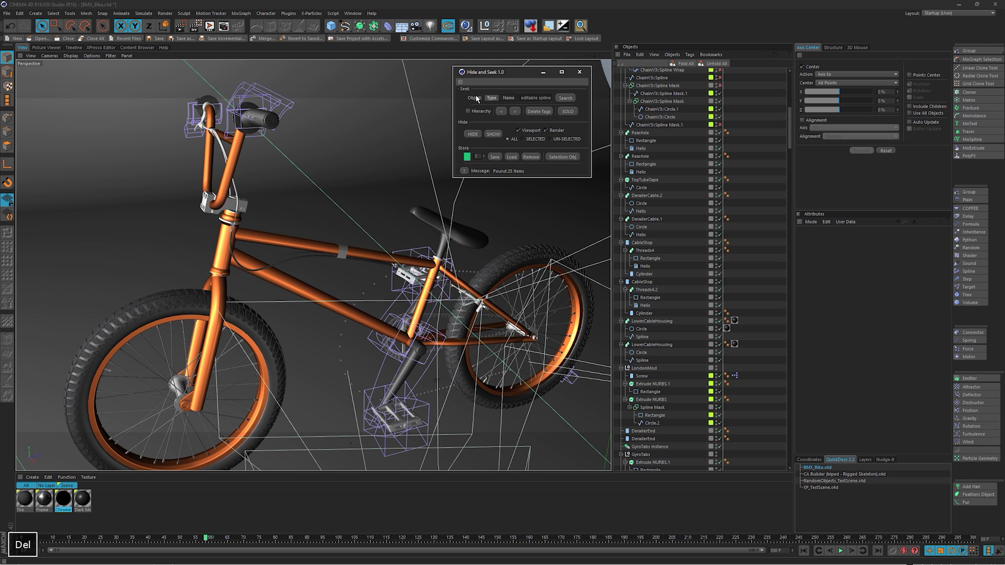
type("visible")
key("BackSpace")
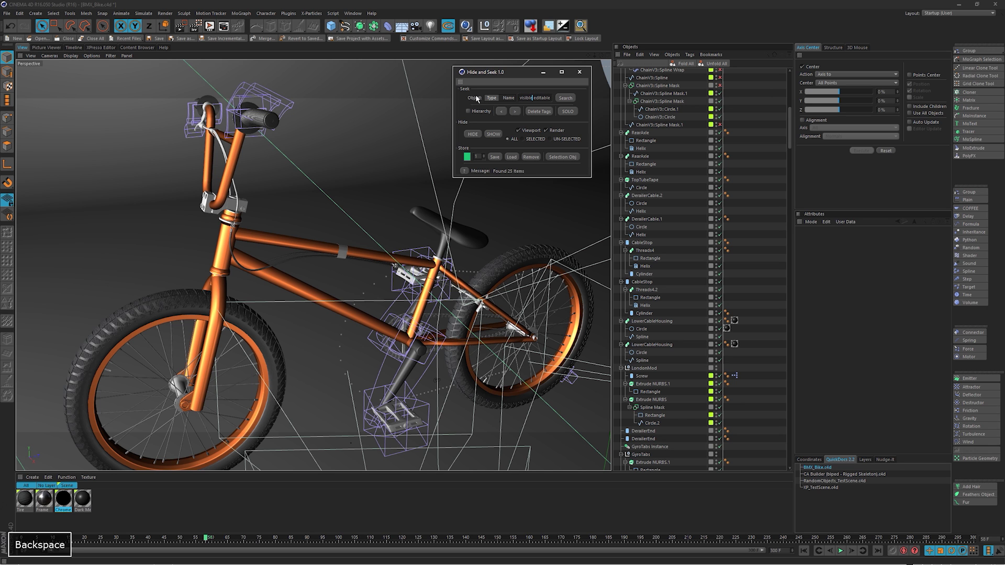
key("Return")
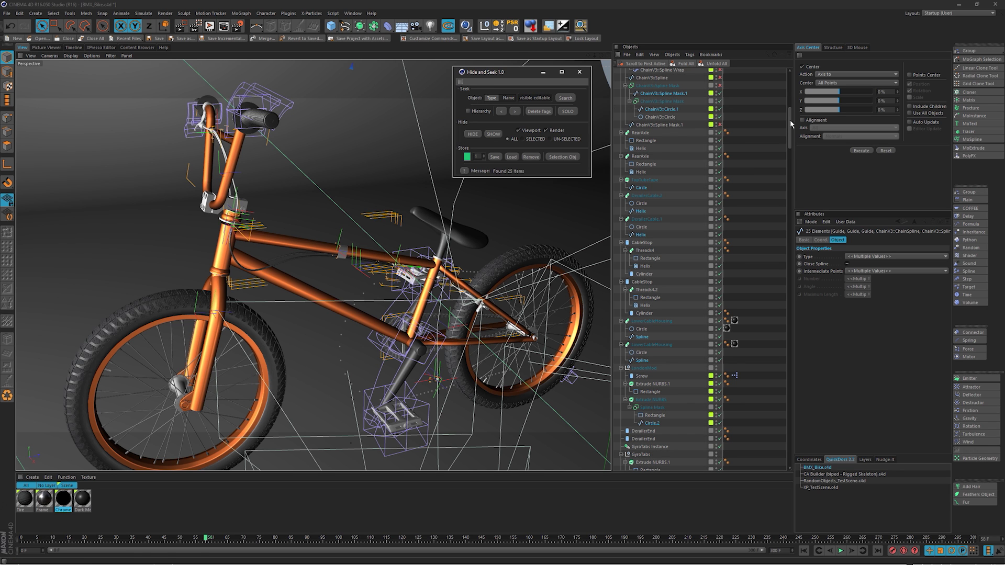
left_click_drag(790, 121, 797, 98)
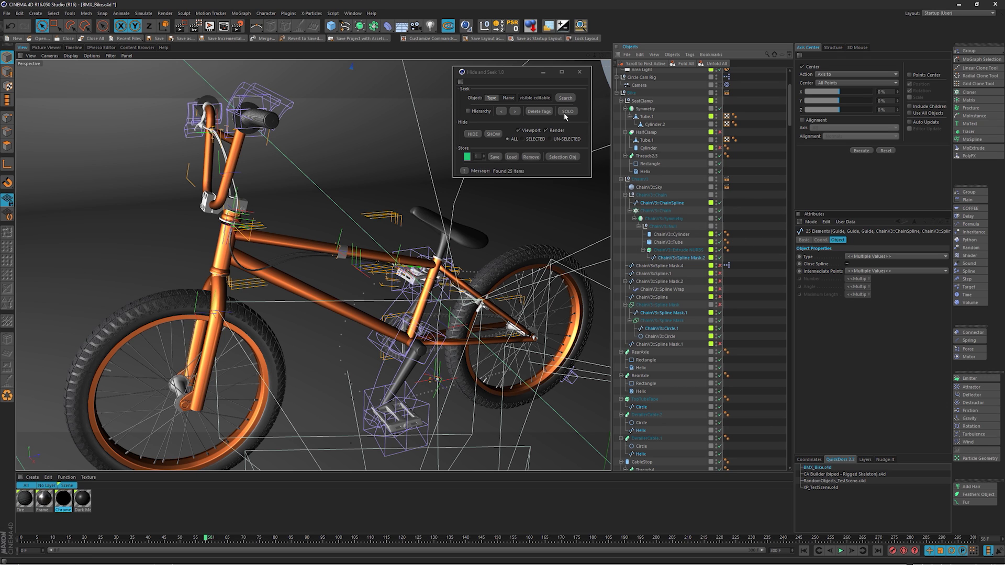
key("Return")
Step: Search by type for "lights" and select just the Infinite Light and Spot Light in the object list
double_click(539, 98)
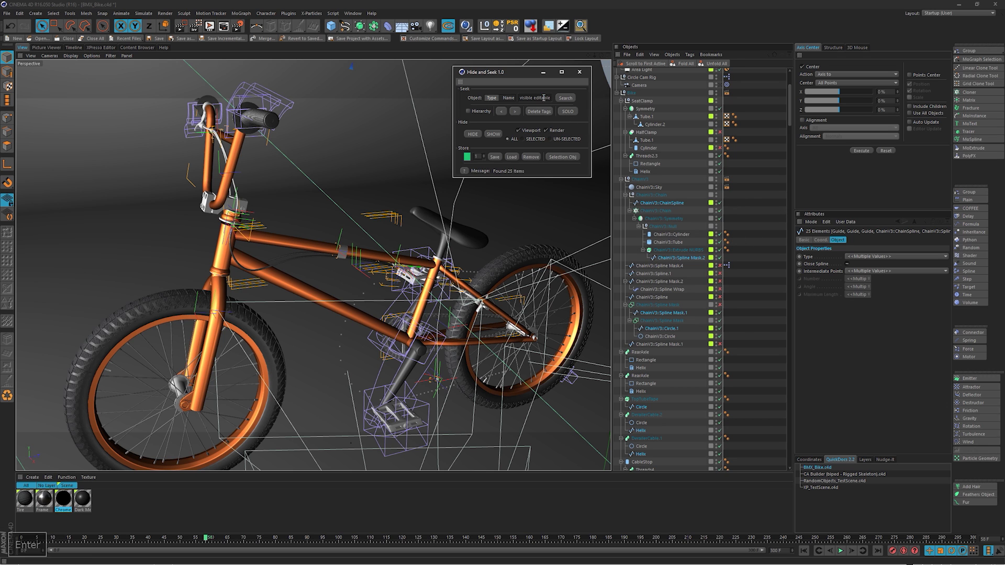
left_click(540, 97)
double_click(544, 97)
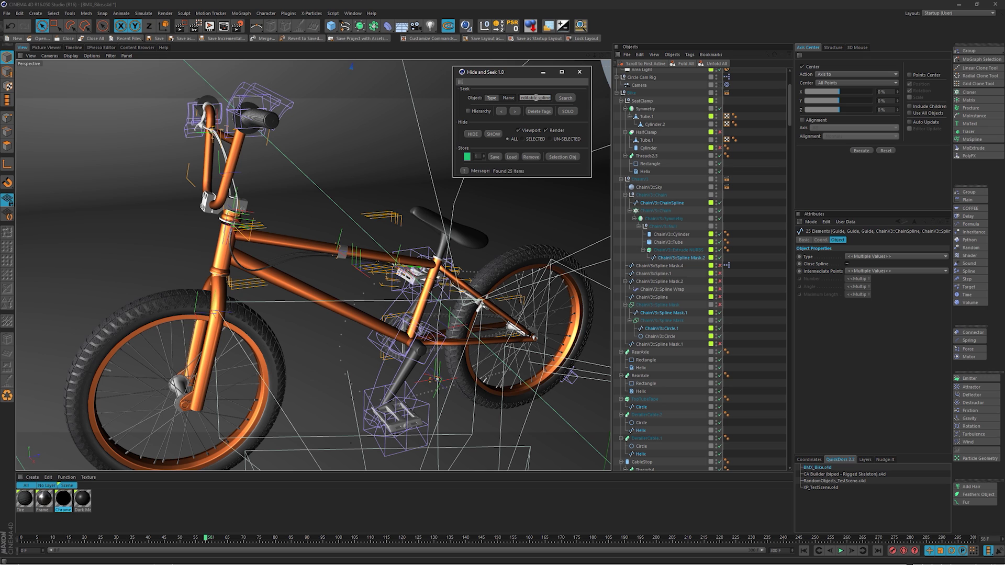
type("lights")
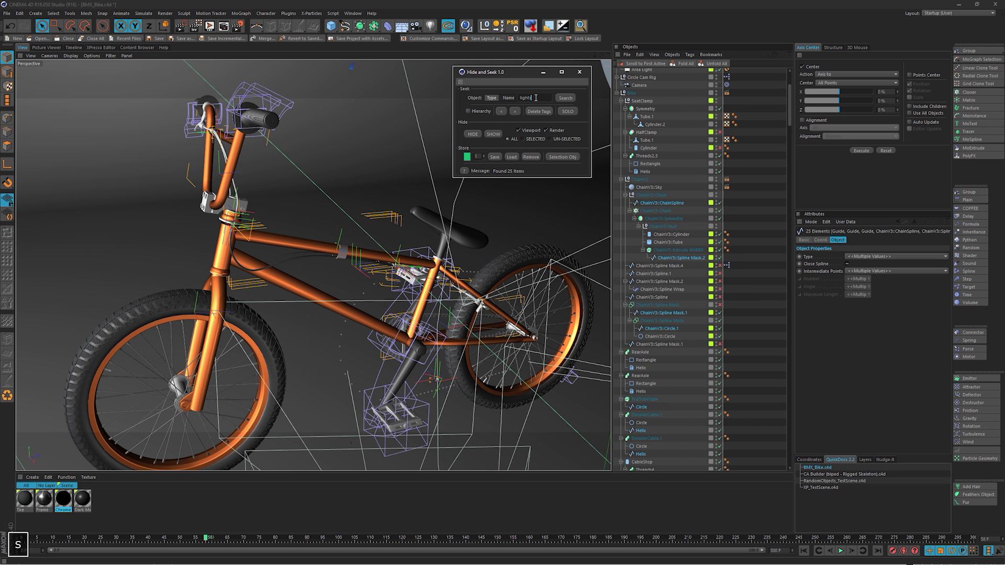
key("Return")
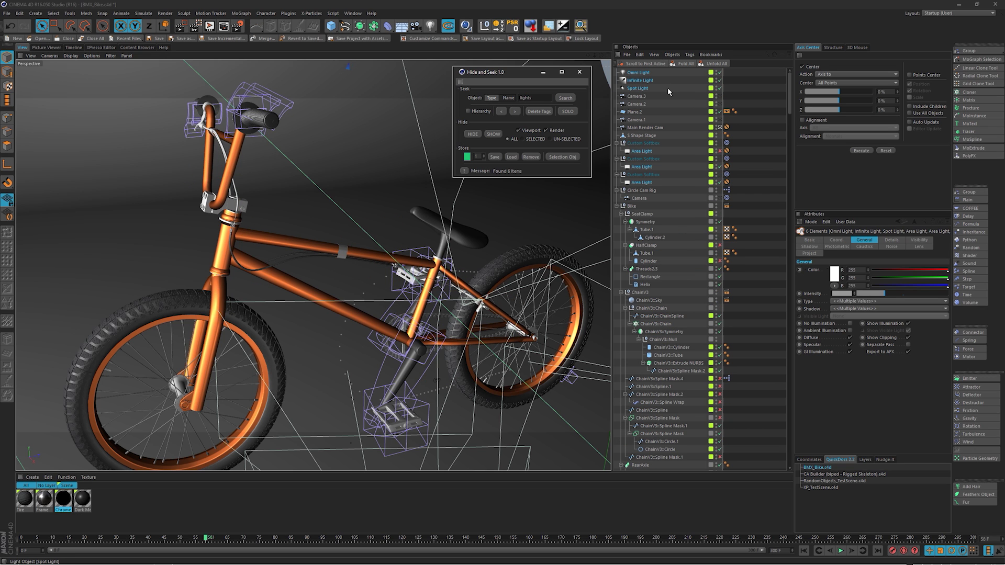
left_click_drag(667, 85, 641, 89)
Step: Narrow the search to "area lights" and adjust the intensity of all matching lights together to about 414 %
left_click(523, 98)
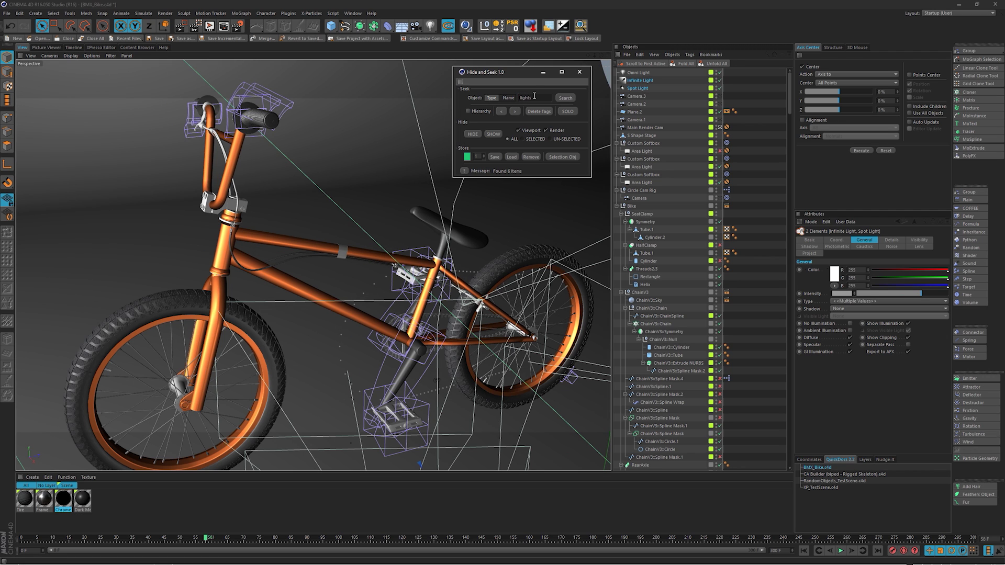
type("area")
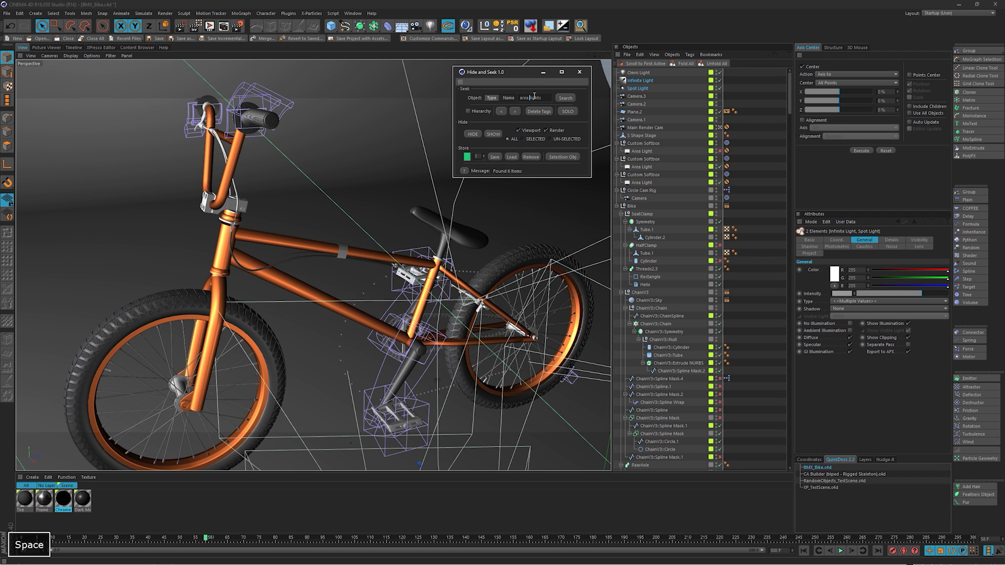
key("Return")
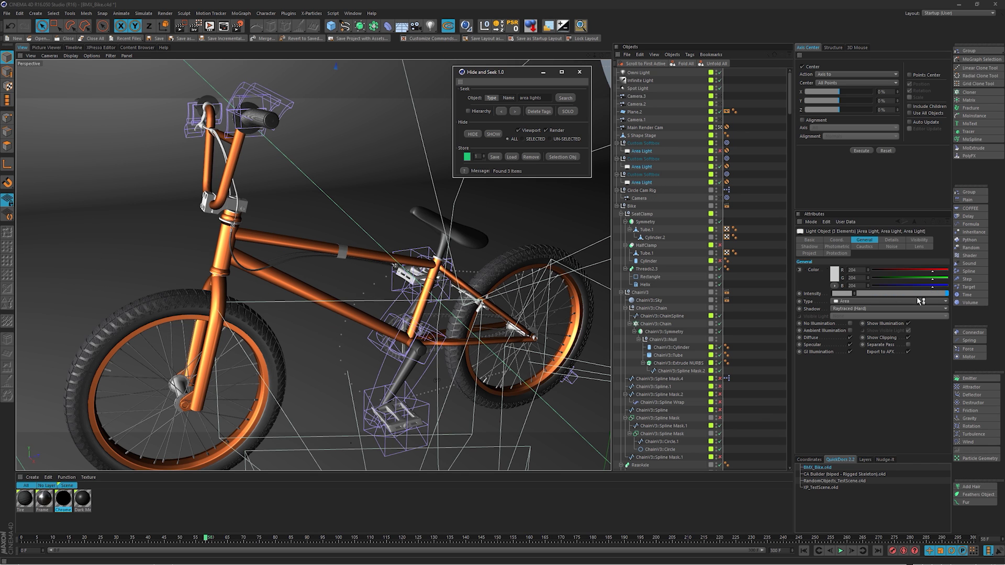
left_click_drag(930, 294, 976, 296)
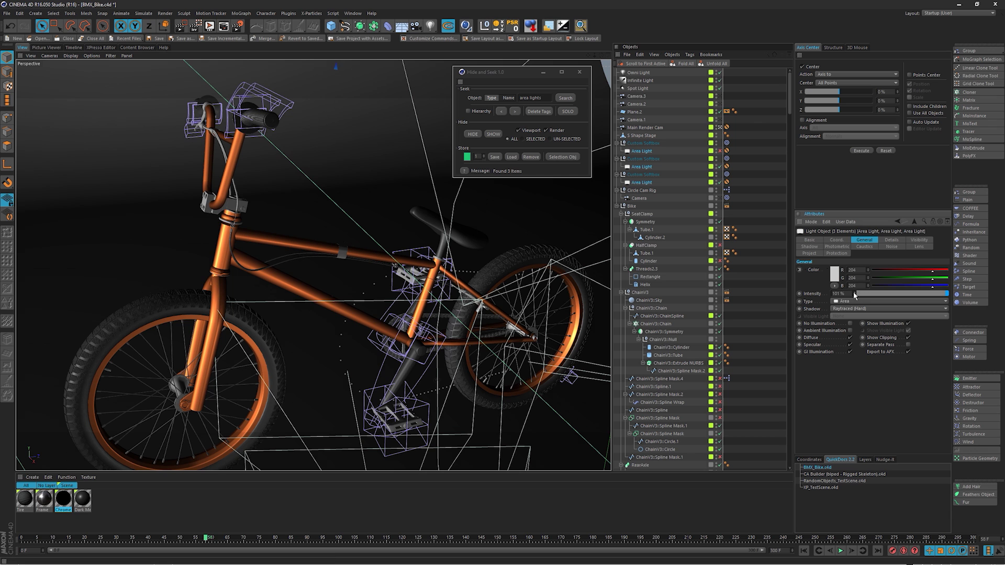
left_click_drag(854, 294, 889, 168)
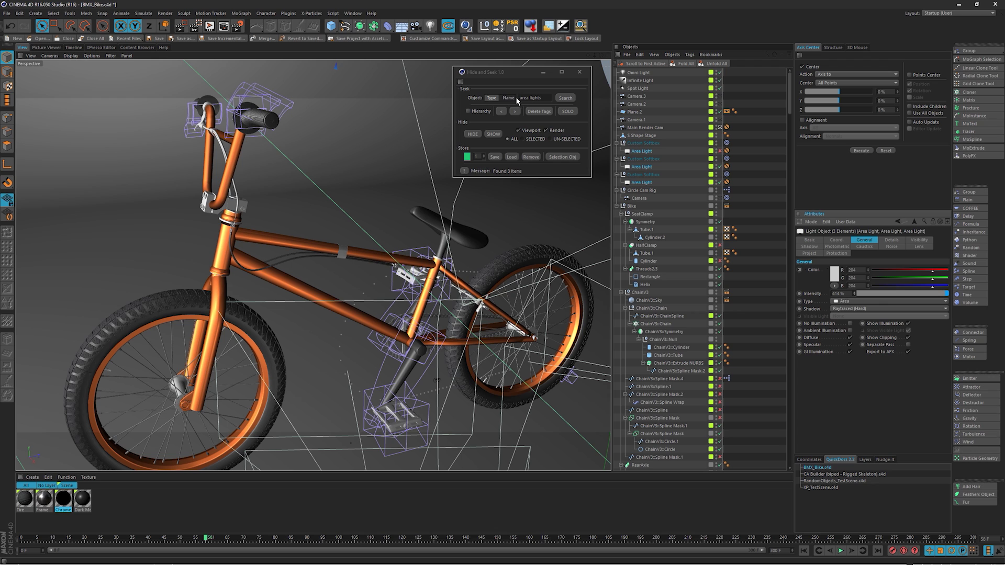
Step: Activate the Move tool and select the bike frame's top tube in the viewport
type("s")
left_click(313, 251)
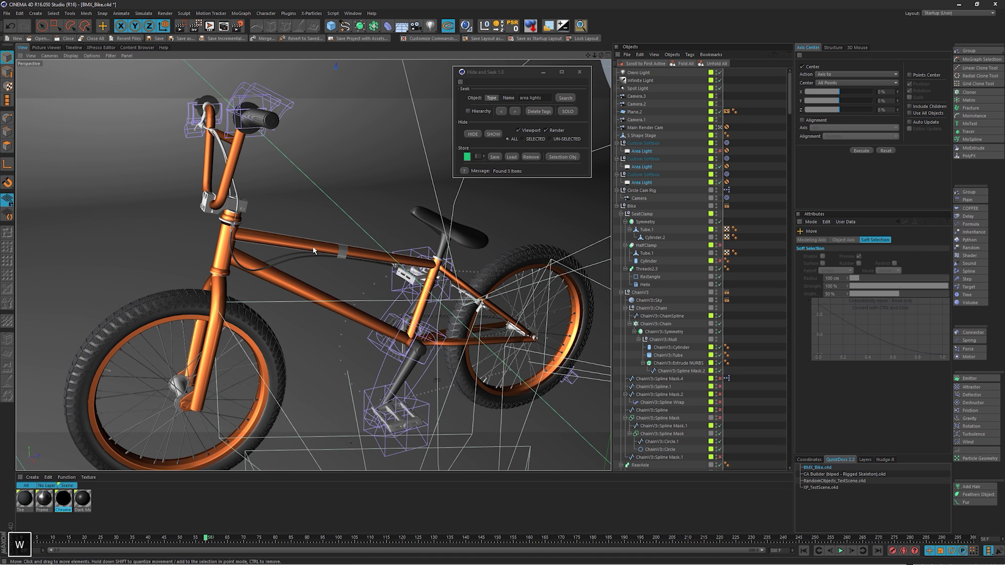
key("w")
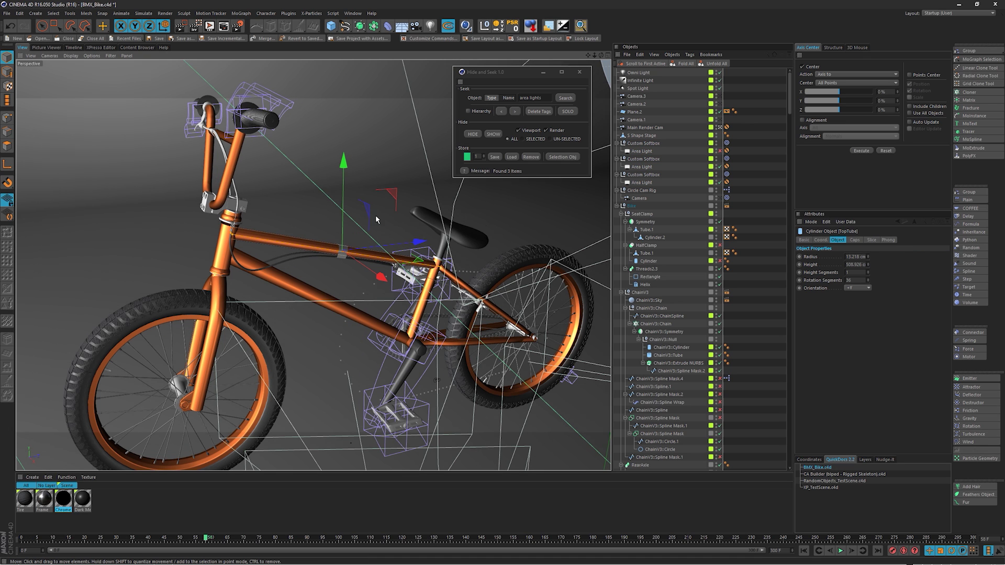
Step: Search by name for "frame", solo the matching object, and turn the solo view off again
left_click(544, 96)
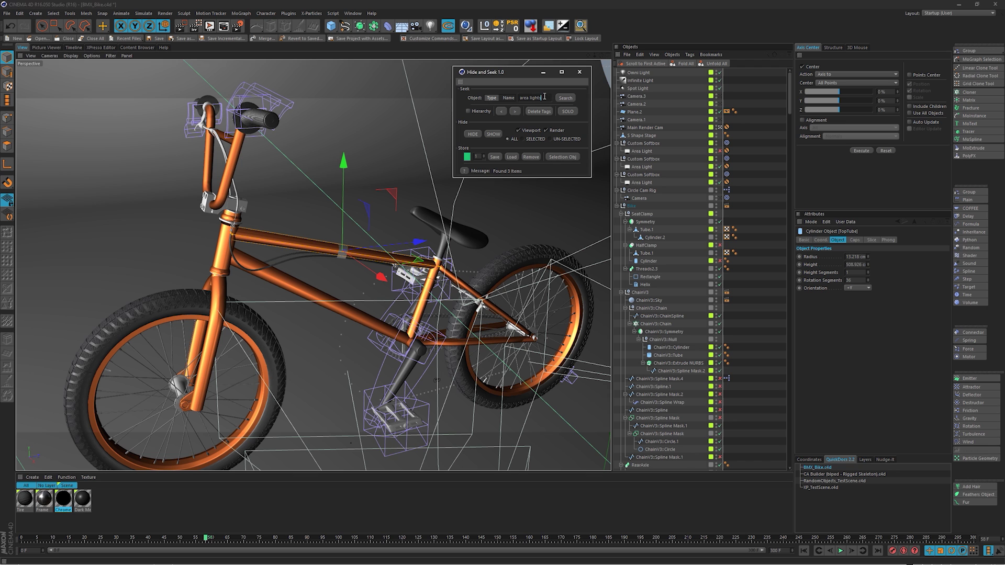
left_click(507, 97)
key("ctrl+a")
type("frame")
key("Return")
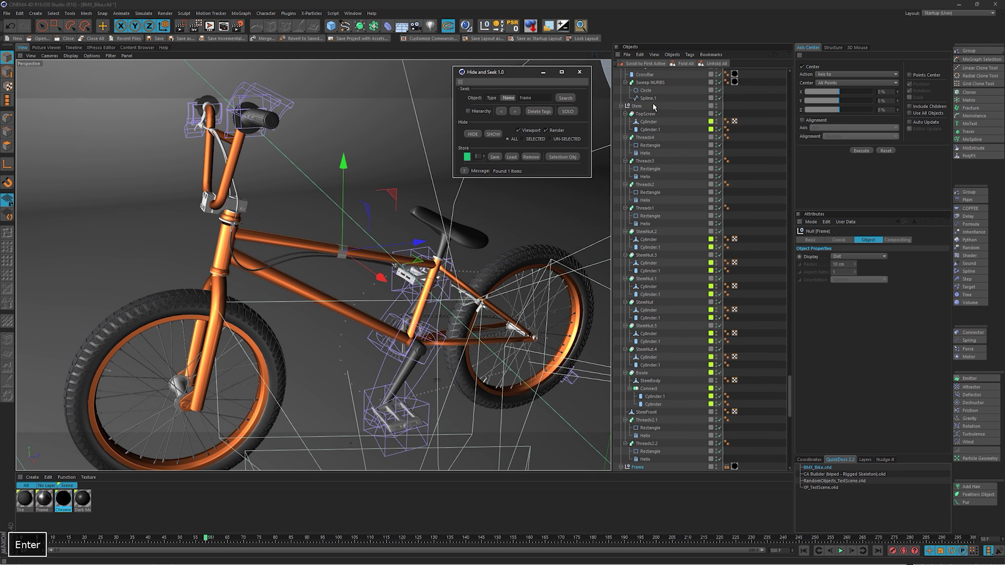
left_click(568, 112)
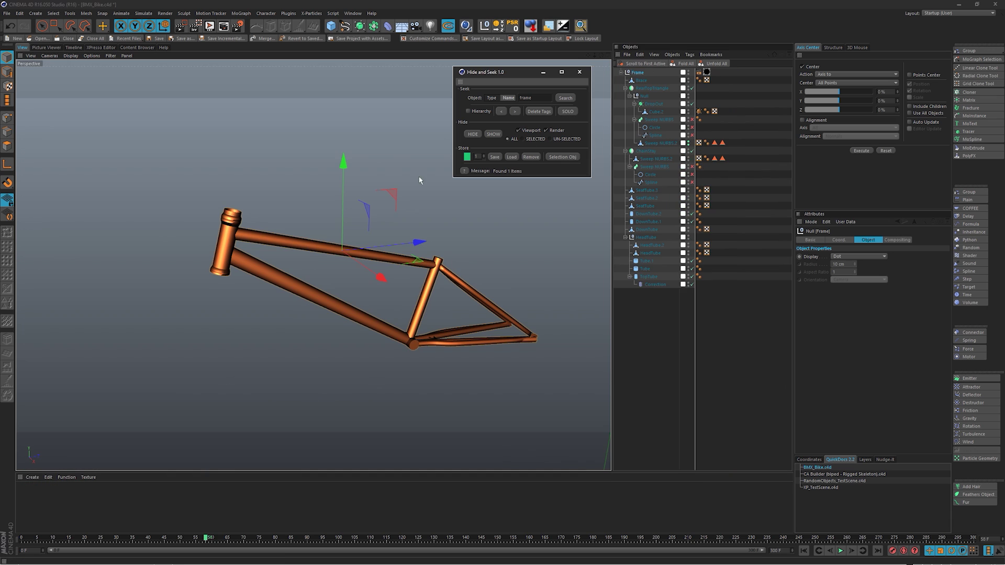
left_click(568, 112)
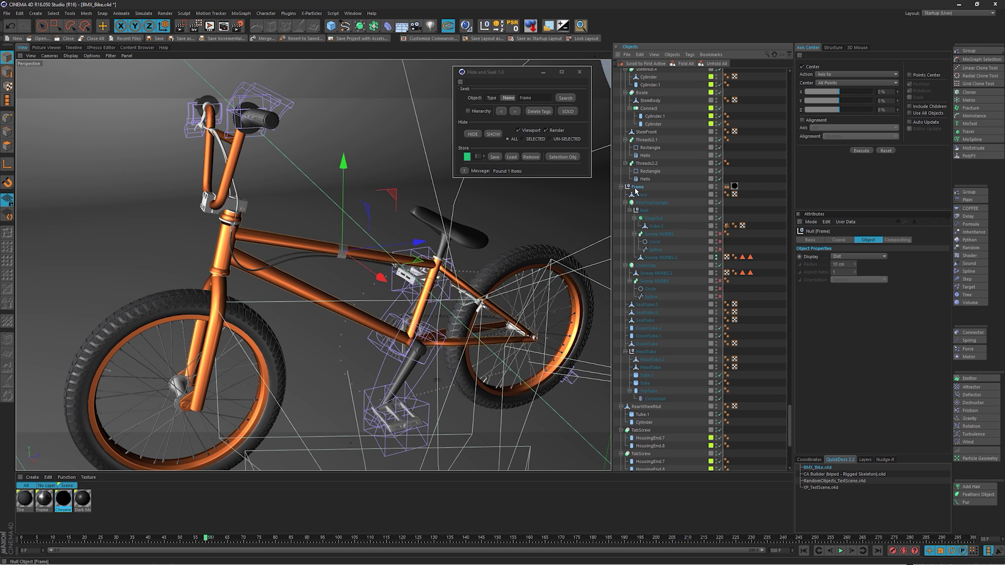
Step: Restrict the search to the Frame hierarchy and select all its tags of type "phong tag" for shared editing
left_click(474, 112)
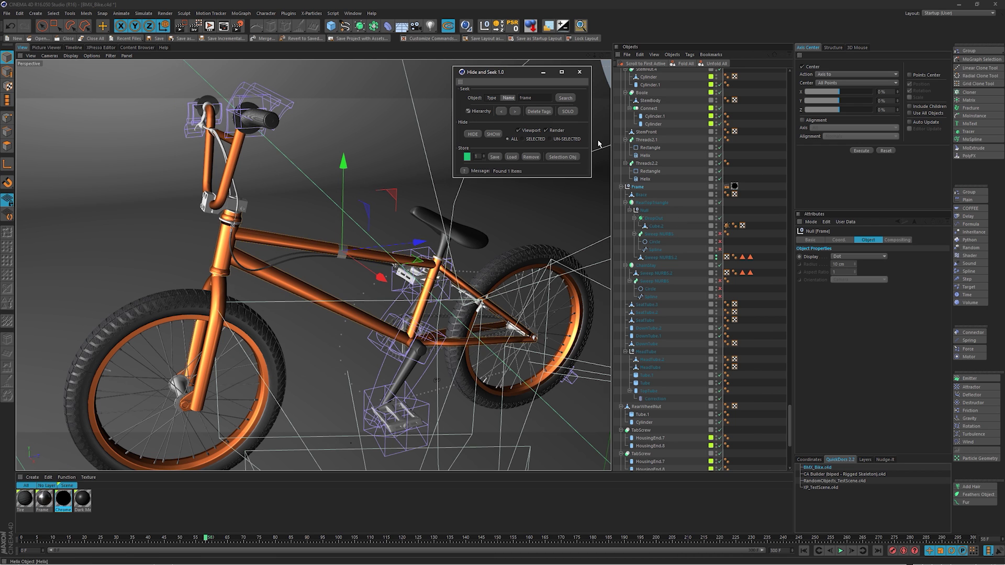
double_click(524, 98)
left_click(490, 98)
type("phong tag")
left_click(565, 98)
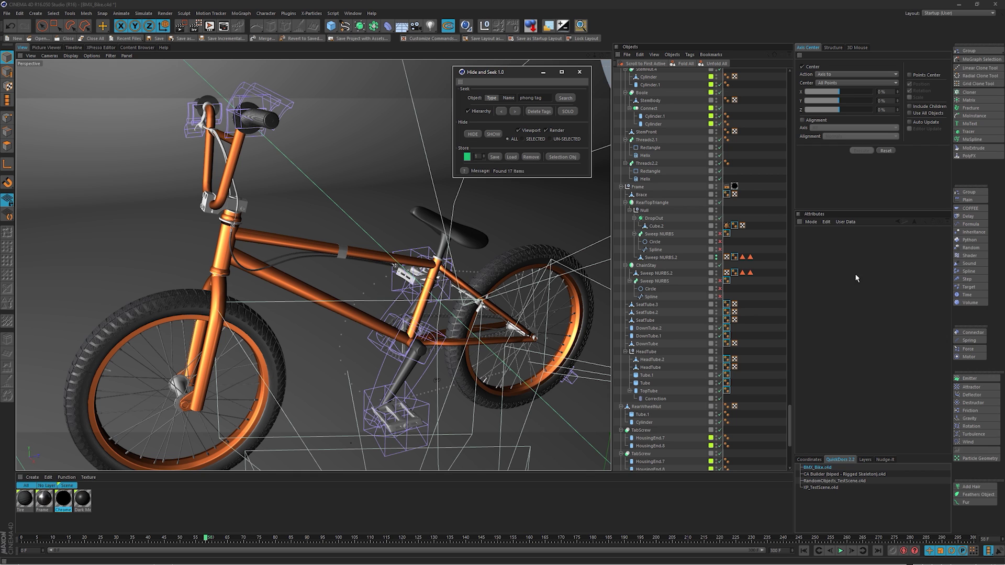
left_click(728, 195, "ctrl")
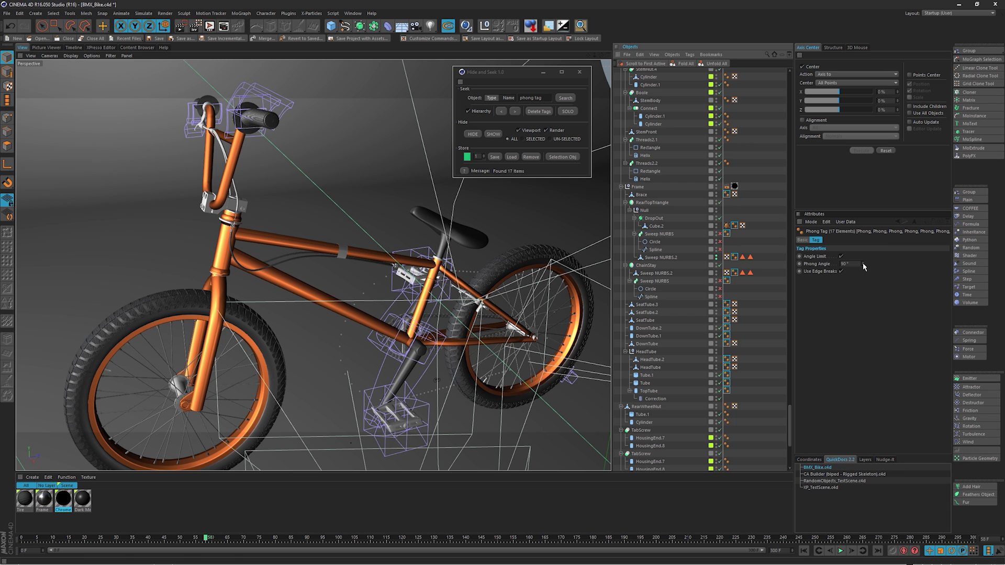
Step: Try a different phong angle on the selected frame tags and set it to 90°
right_click_drag(309, 249, 355, 237, "alt")
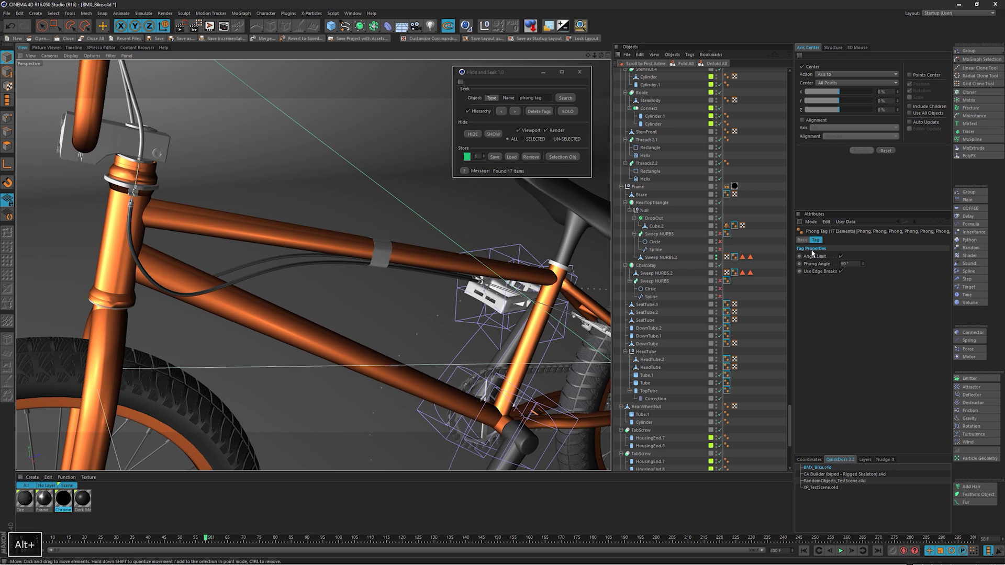
mouse_move(863, 265)
left_mouse_down()
mouse_move(890, 350)
mouse_move(891, 281)
mouse_move(904, 409)
mouse_move(889, 276)
mouse_move(894, 322)
mouse_move(861, 269)
mouse_move(821, 263)
left_mouse_up()
type("90")
key("Return")
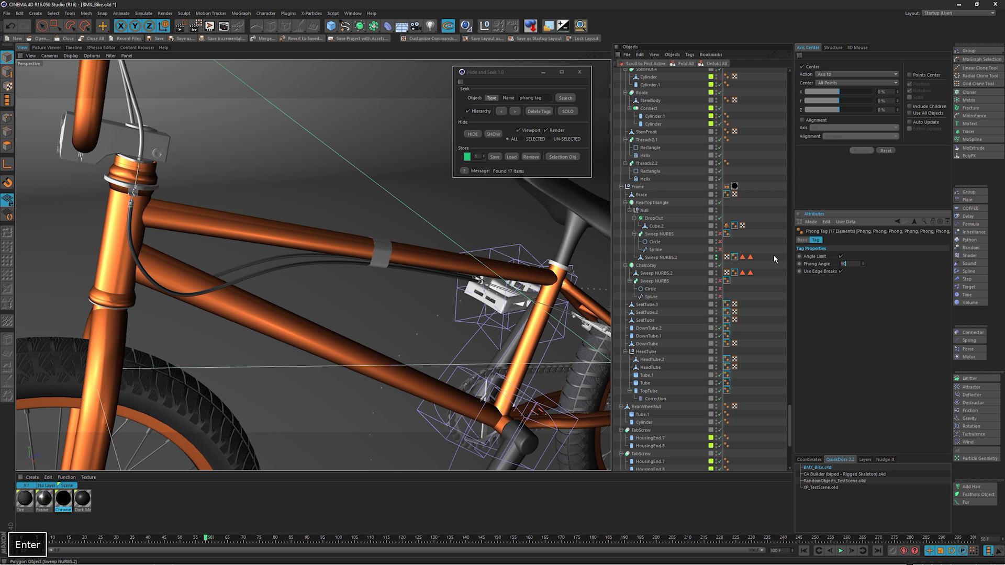
Step: Turn off the Hierarchy restriction and move the Hide and Seek window clear of the bike and its surrounding lights
left_click(479, 114)
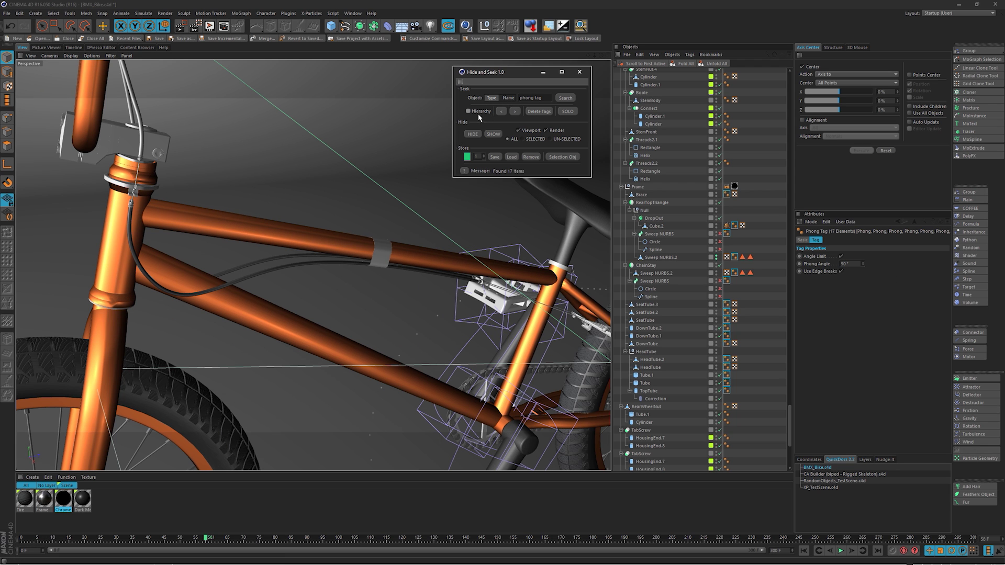
right_click_drag(438, 264, 305, 291, "alt")
left_click_drag(305, 292, 344, 269, "alt")
middle_click_drag(457, 279, 403, 258, "alt")
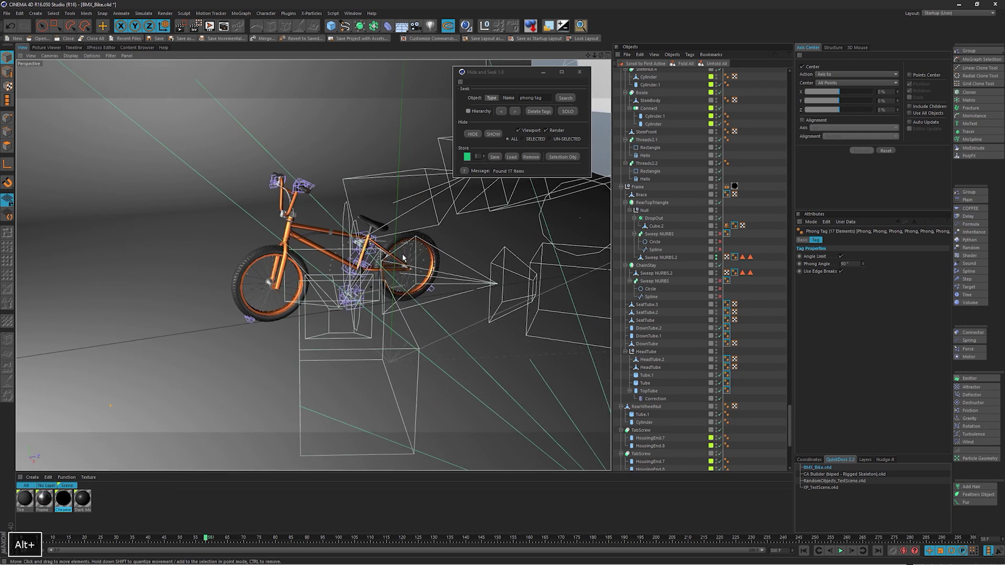
left_click_drag(402, 257, 342, 261, "alt")
middle_click_drag(343, 261, 361, 281, "alt")
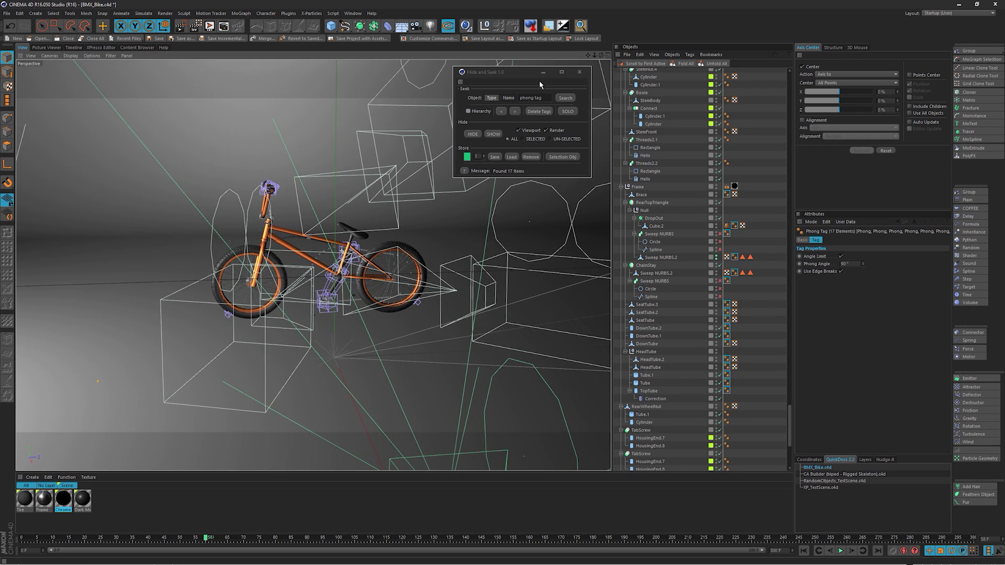
left_click_drag(540, 83, 153, 87)
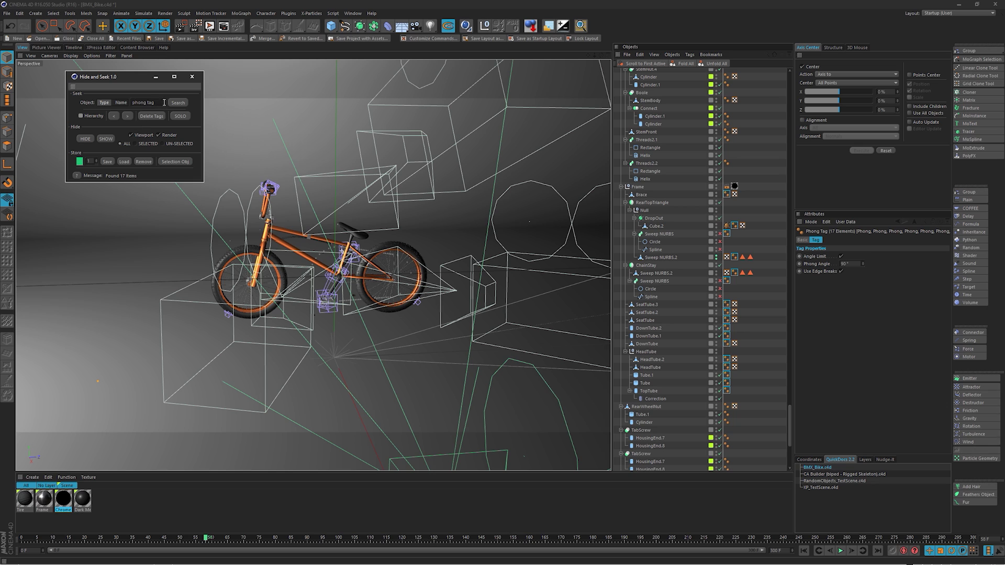
Step: Search by type for "active camera" and set the hide scope to un-selected objects
left_click(164, 102)
type("active camera")
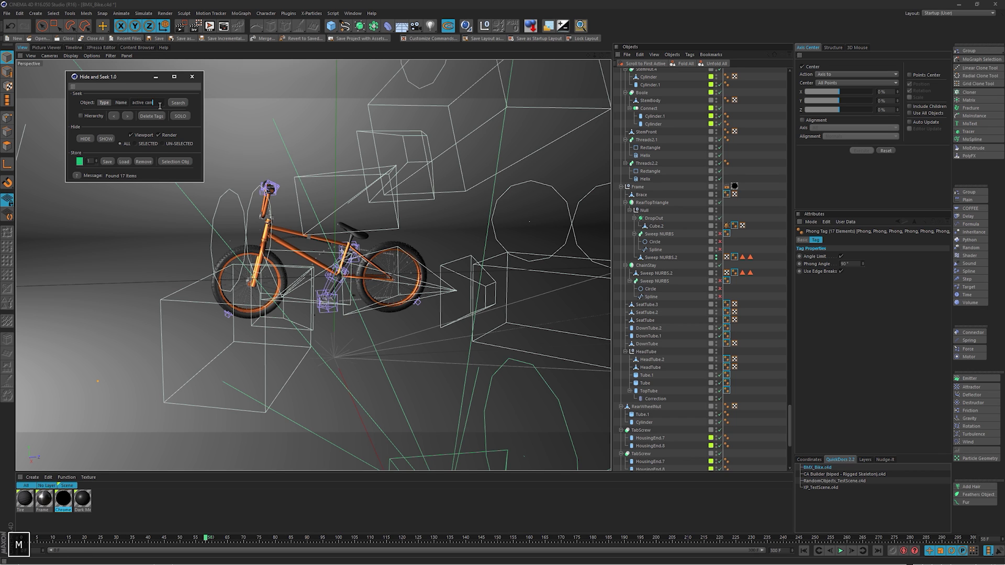
key("Return")
scroll(769, 113, "up", 3)
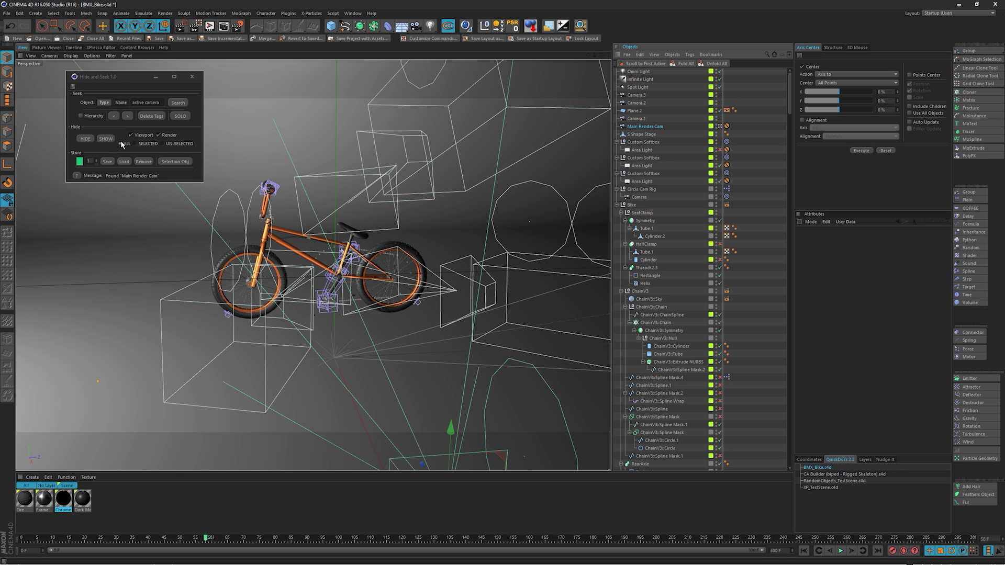
left_click(168, 146)
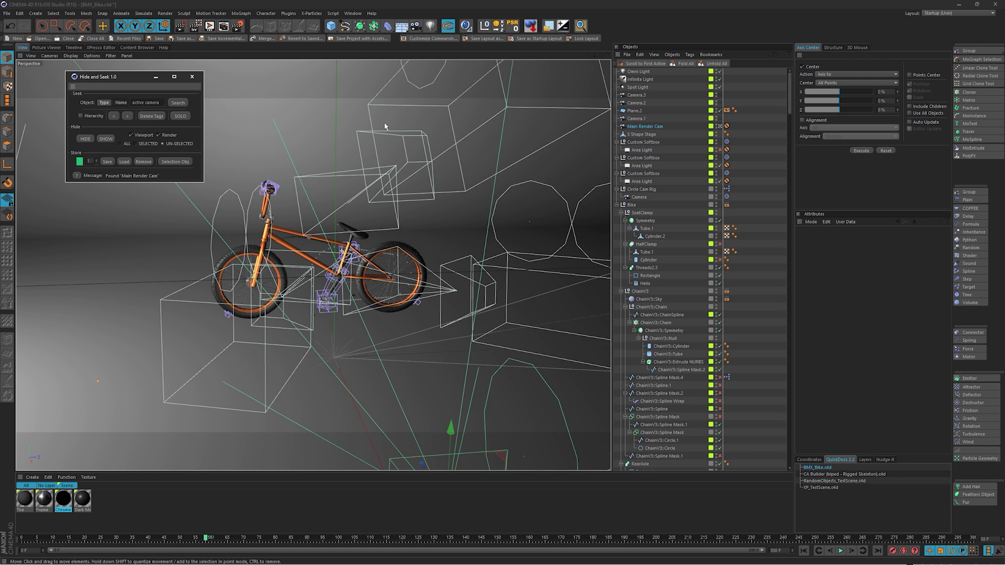
Step: Hide all un-selected cameras, keeping only the selected Main Render Cam shown around the bike
left_click(85, 140)
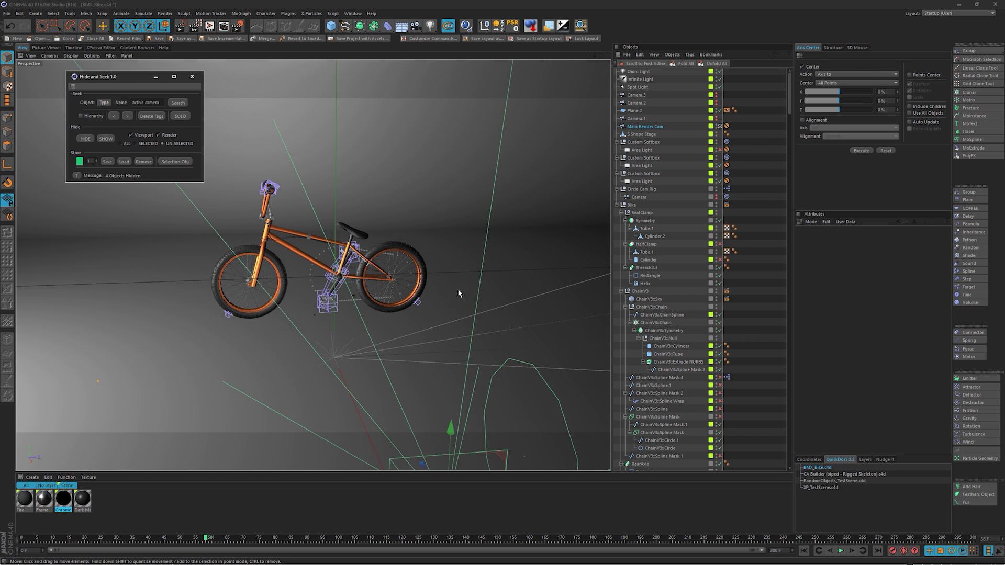
right_click_drag(458, 293, 414, 304, "alt")
middle_click_drag(415, 307, 390, 271, "alt")
right_click_drag(375, 275, 403, 270, "alt")
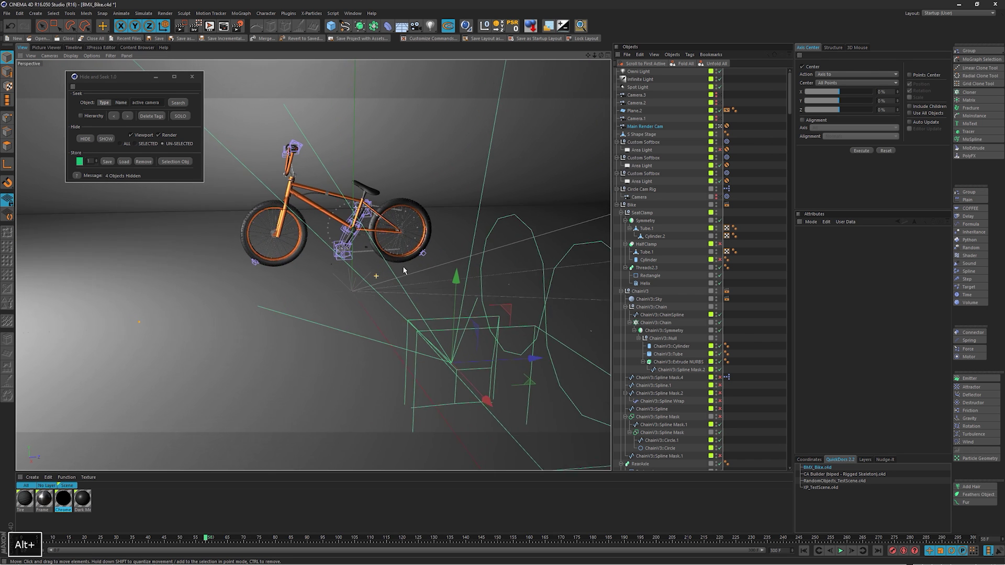
left_click_drag(404, 271, 403, 255, "alt")
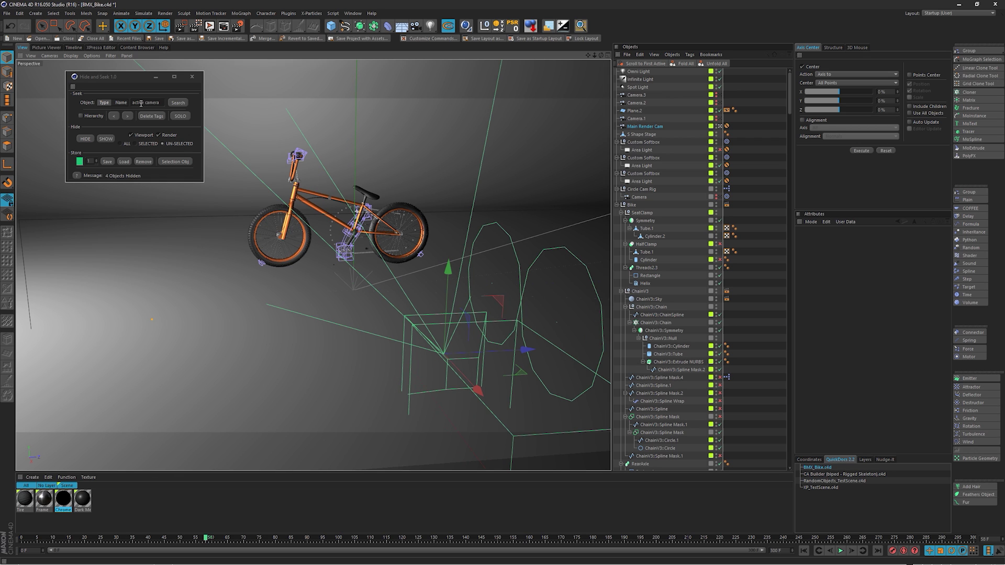
Step: Shorten the search type to "camera", set the scope to ALL and show all cameras again
left_click_drag(159, 100, 125, 99)
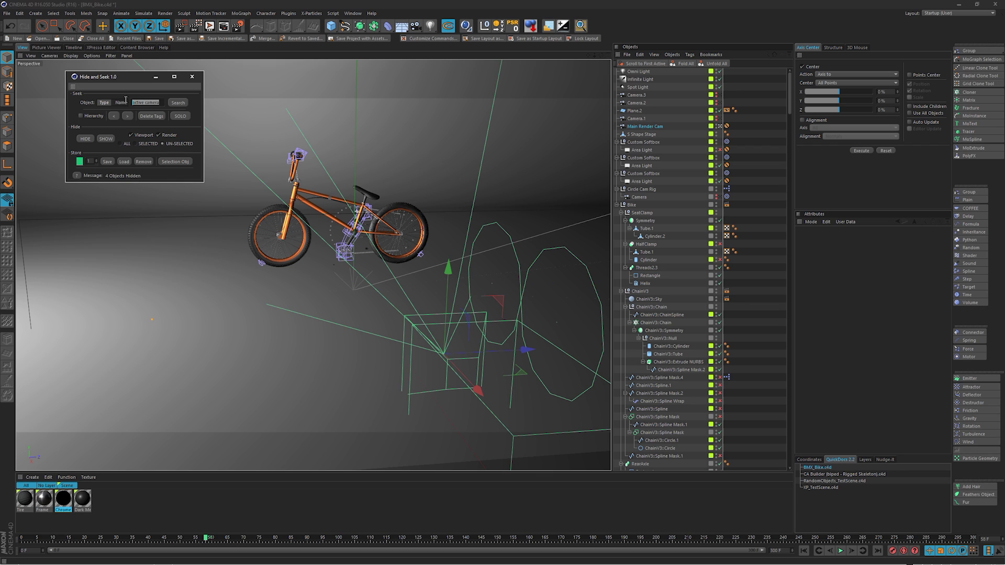
left_click(161, 102)
left_click_drag(146, 102, 132, 102)
key("BackSpace")
left_click(124, 144)
left_click(106, 139)
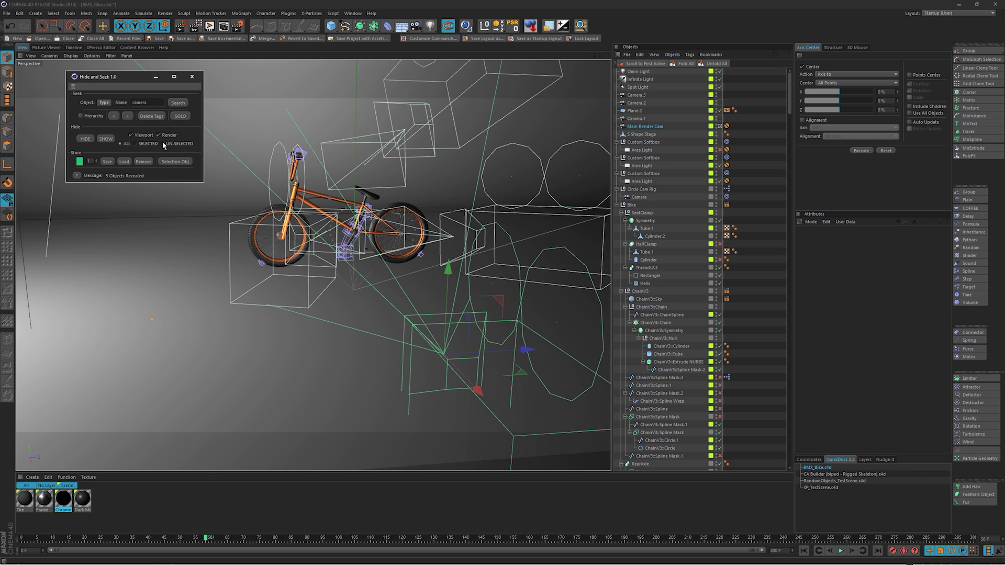
Step: Hide and reveal the selected camera, and do the same with the un-selected cameras
left_click(85, 139)
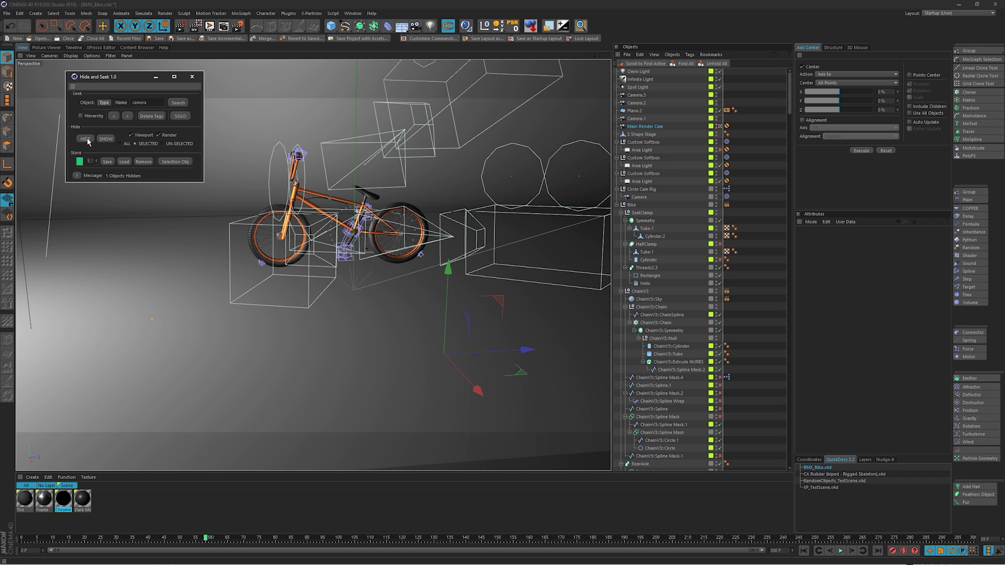
left_click(105, 139)
left_click(167, 144)
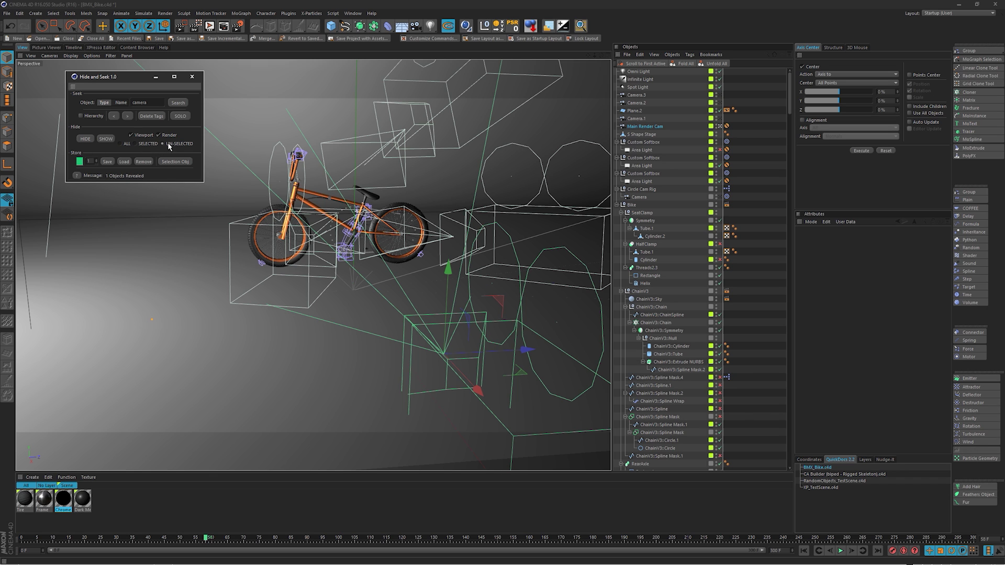
left_click(89, 139)
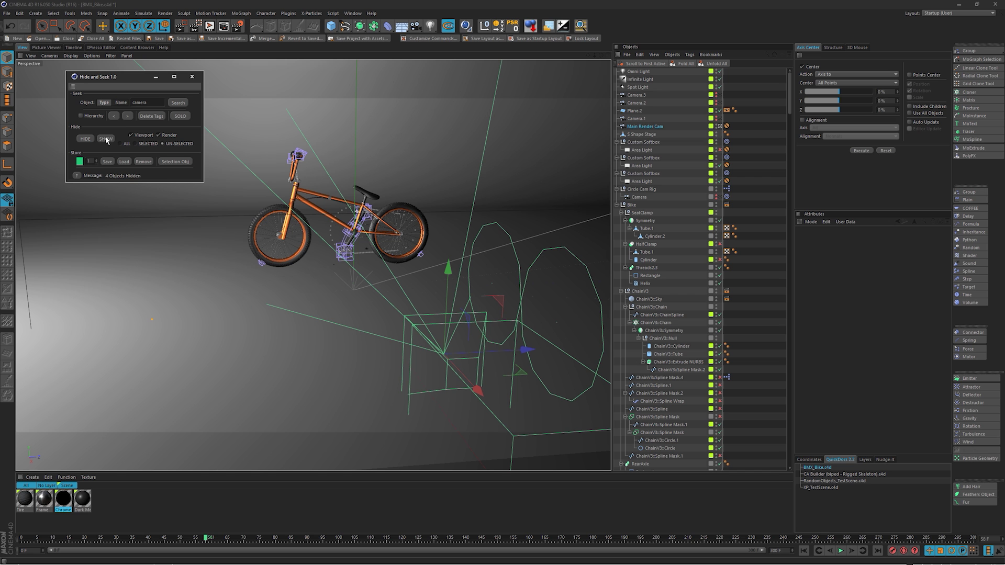
left_click(106, 139)
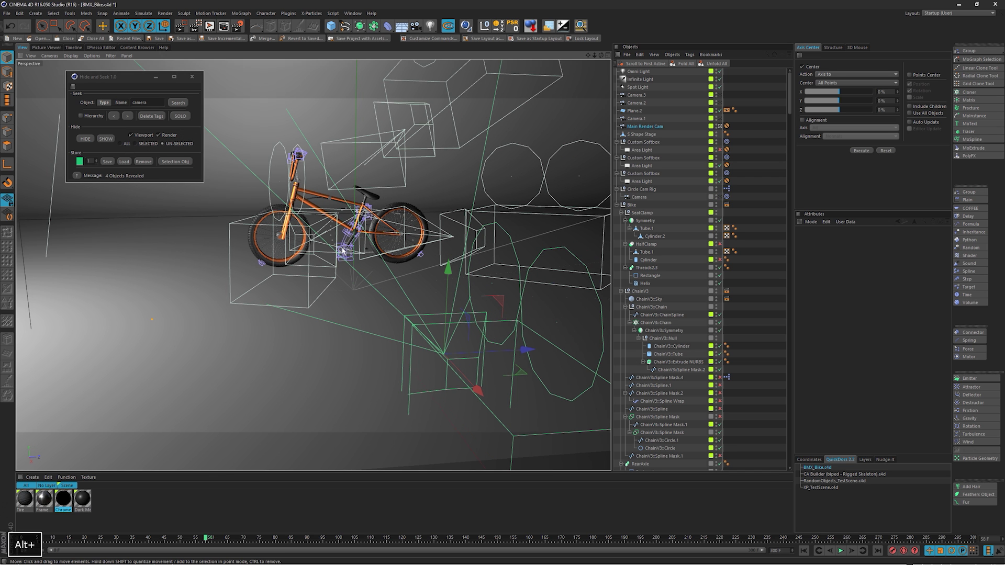
Step: Select the FFD deformer cage surrounding the bike's lower pedal
right_click_drag(343, 248, 510, 175, "alt")
left_click_drag(351, 266, 390, 227, "alt")
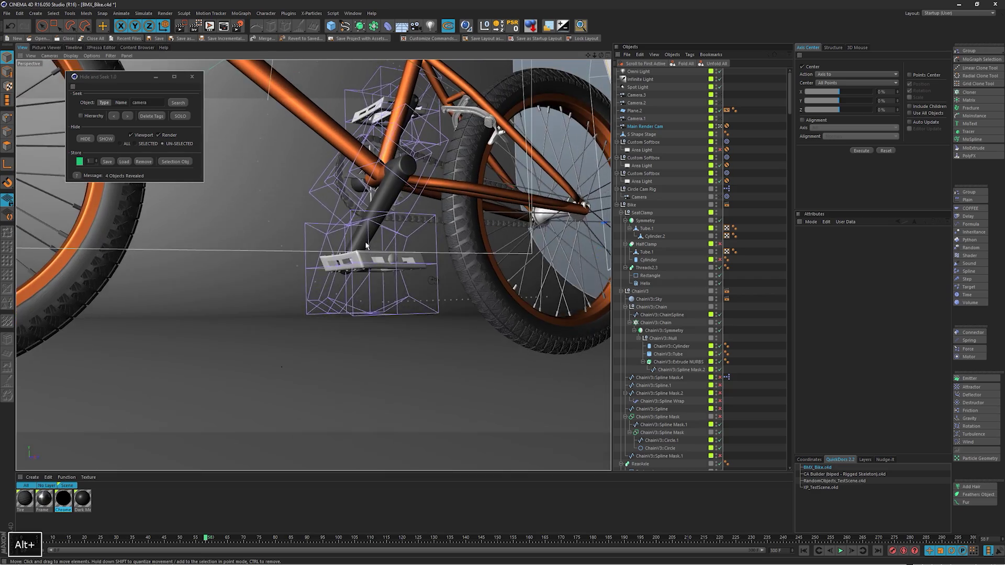
middle_click_drag(359, 245, 349, 288, "alt")
right_click_drag(349, 288, 384, 270, "alt")
left_click_drag(384, 270, 399, 298, "alt")
mouse_move(314, 265)
left_mouse_down("alt")
mouse_move(362, 321)
mouse_move(324, 309)
mouse_move(343, 249)
mouse_move(320, 279)
left_mouse_up("alt")
left_click_drag(382, 190, 358, 236, "alt")
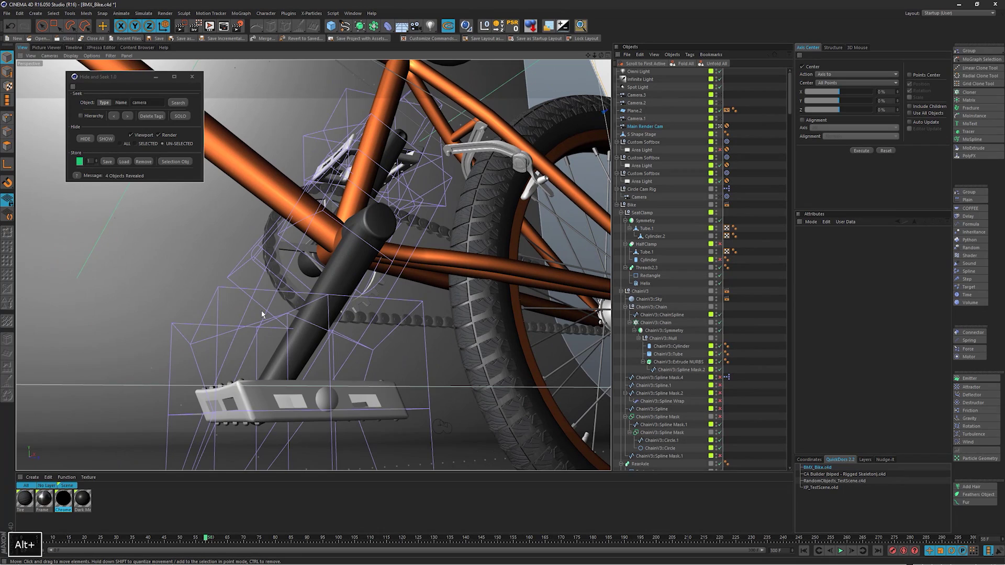
left_click(193, 418)
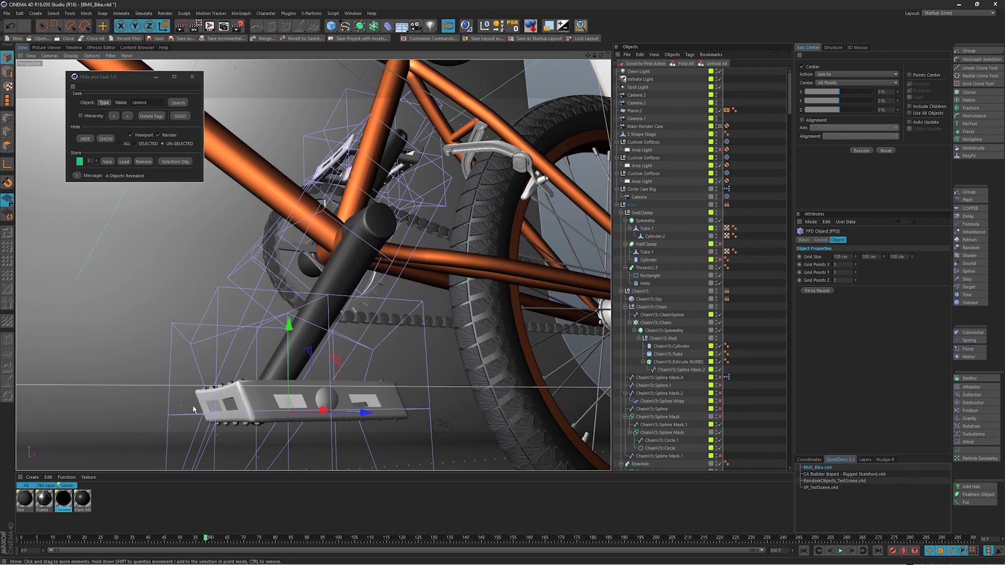
Step: Enter the type "deformers" and hide every un-selected deformer, keeping the pedal's FFD cage shown
left_click(147, 102)
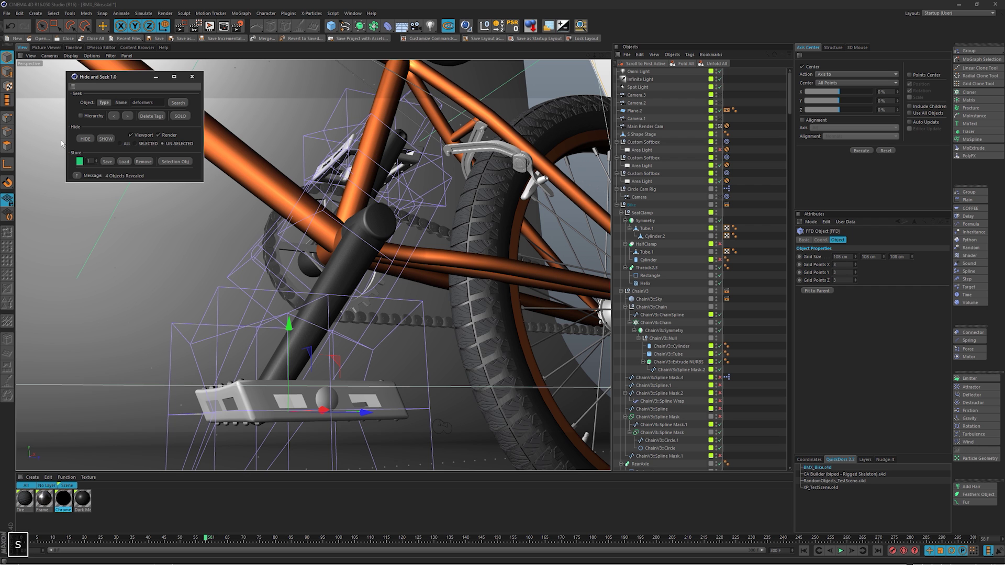
left_click(86, 138)
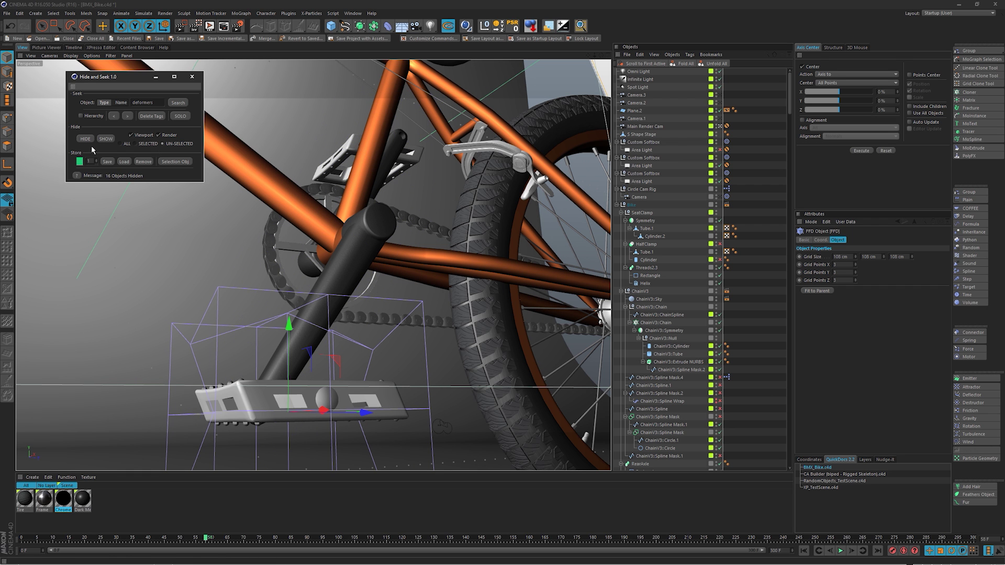
left_click_drag(293, 309, 341, 214, "alt")
Step: Set the scope to ALL and show all deformers on the bike again
left_click(125, 143)
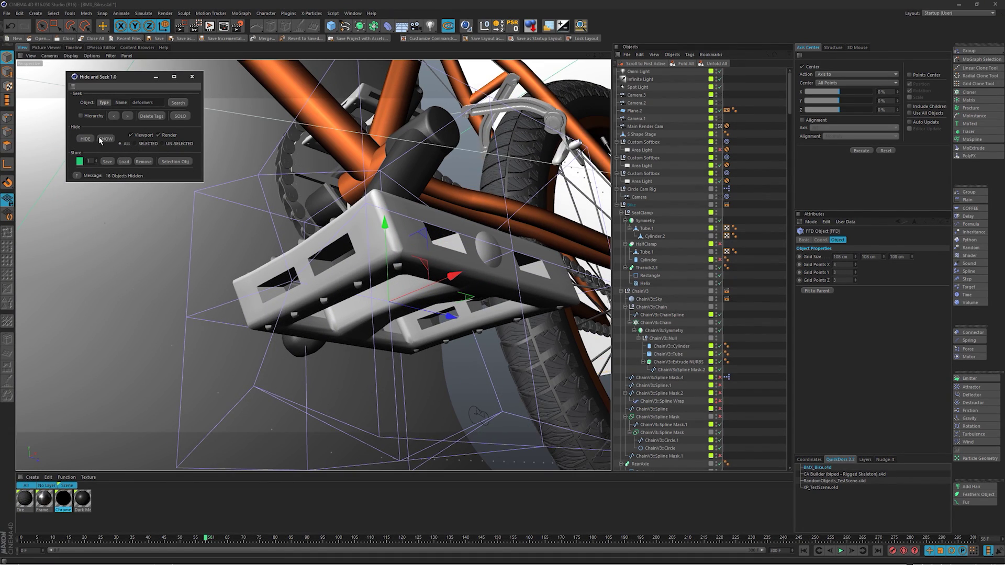
left_click(104, 139)
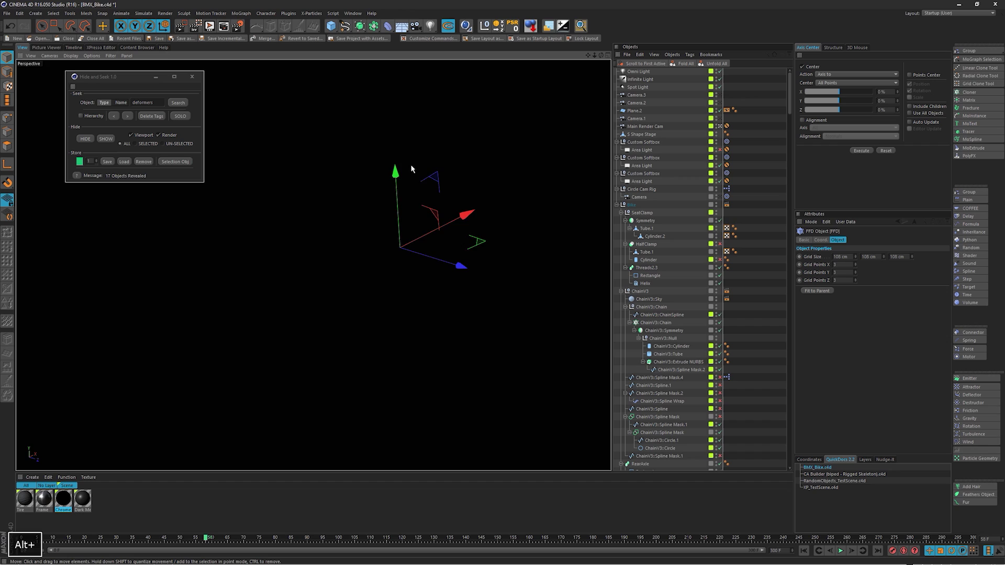
left_click_drag(486, 162, 577, 203, "alt")
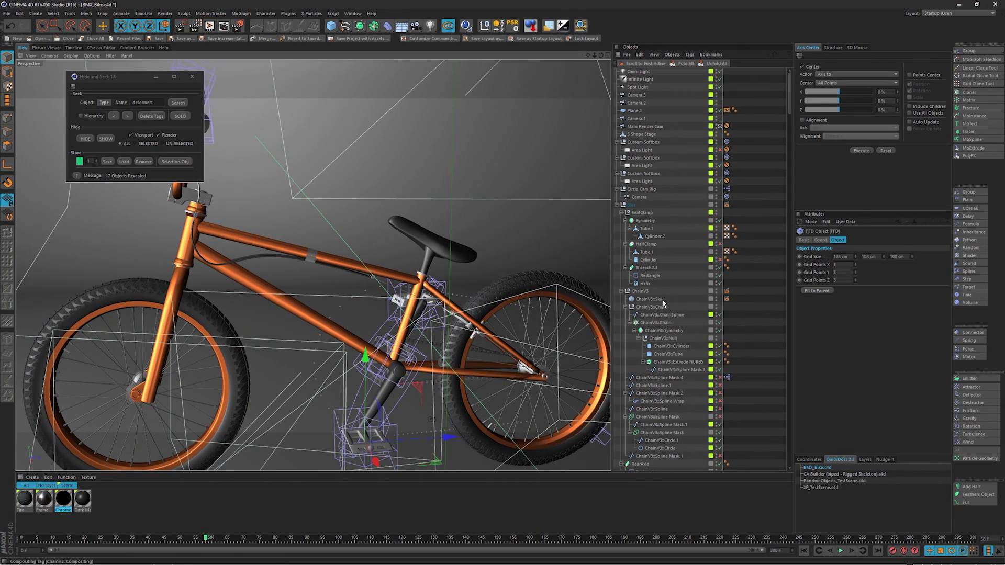
left_click_drag(299, 289, 314, 325, "alt")
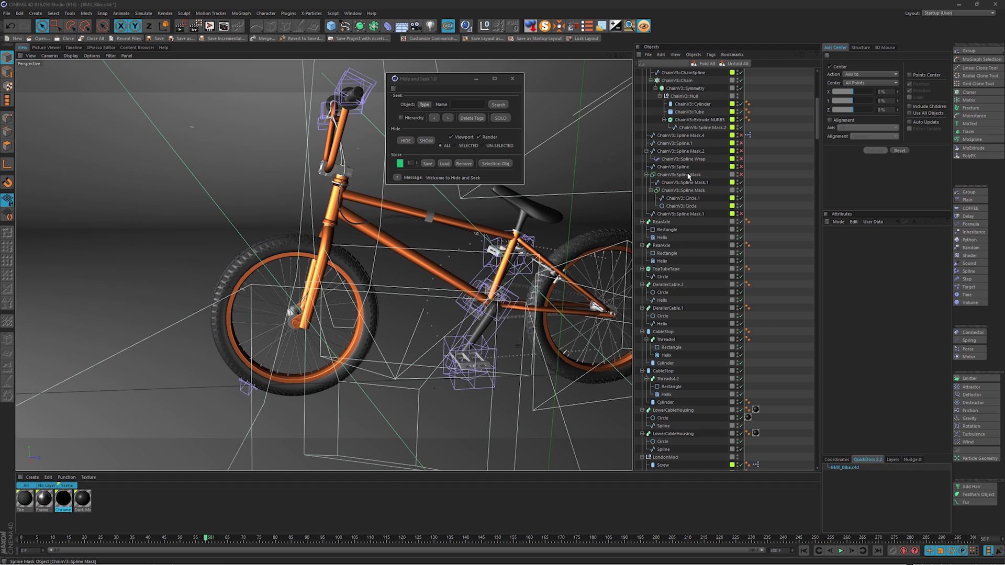
Step: Use a Helix object of the rear axle as the sample type and select every object of type "helix"
left_click(662, 238)
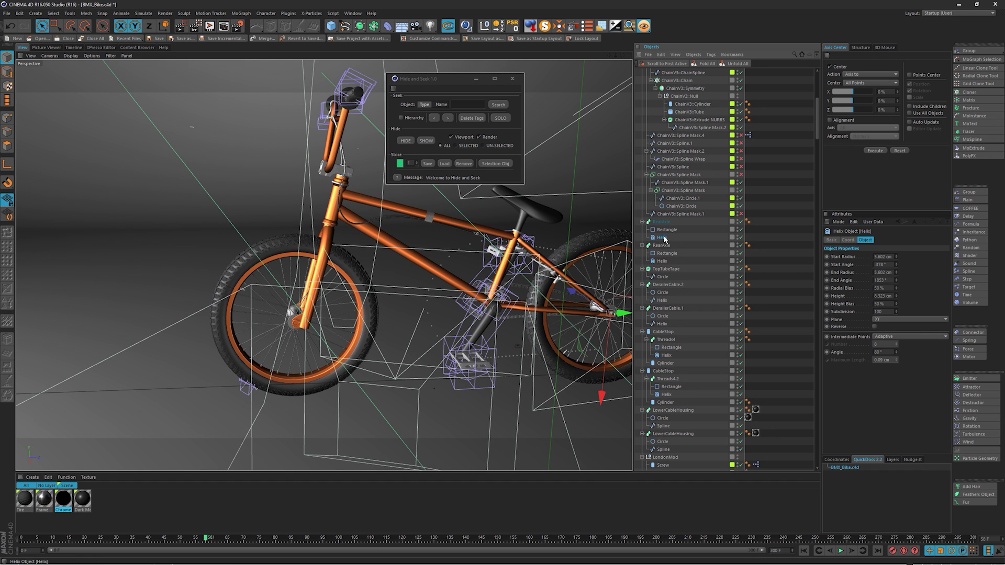
left_click(498, 105)
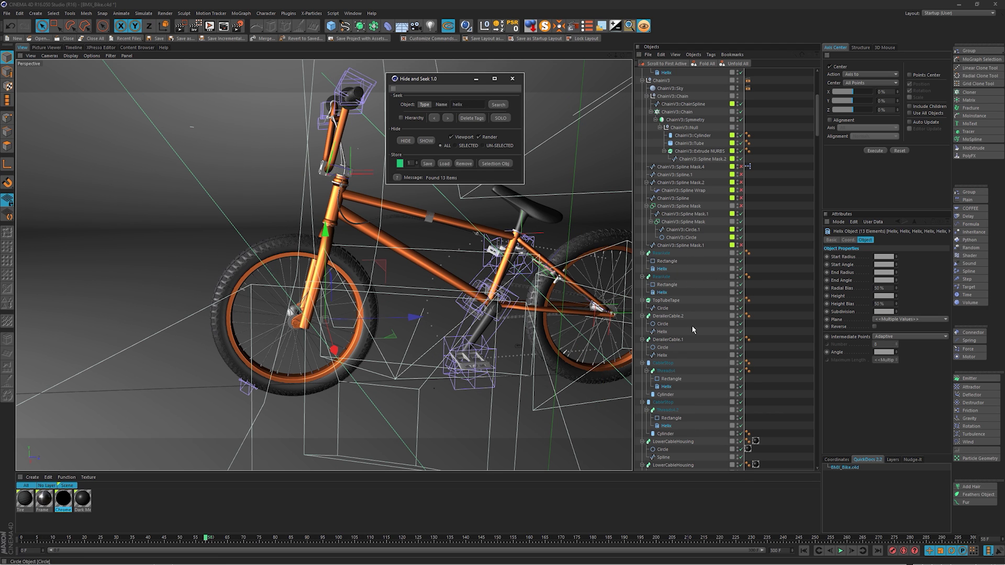
scroll(692, 326, "down", 5)
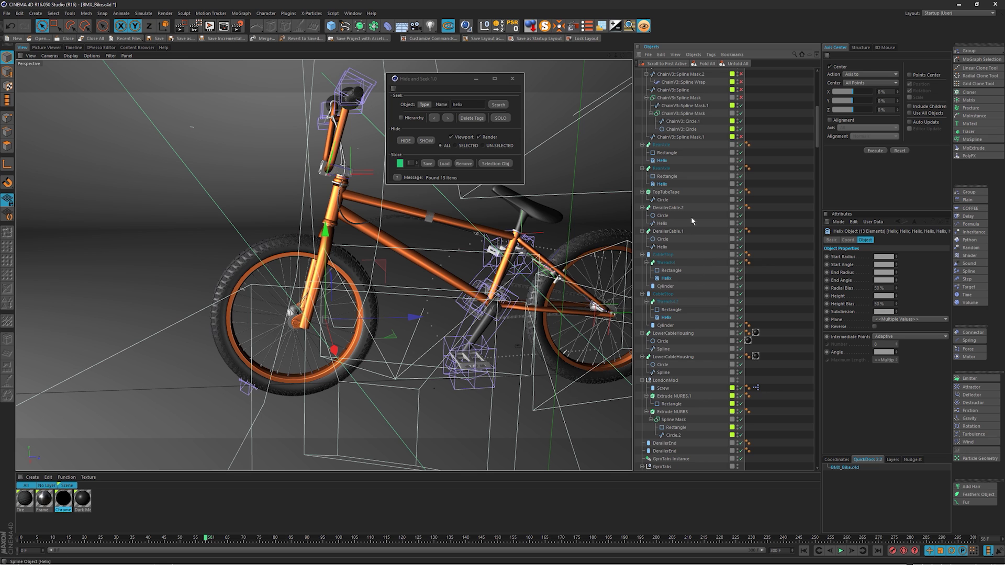
scroll(690, 217, "down", 8)
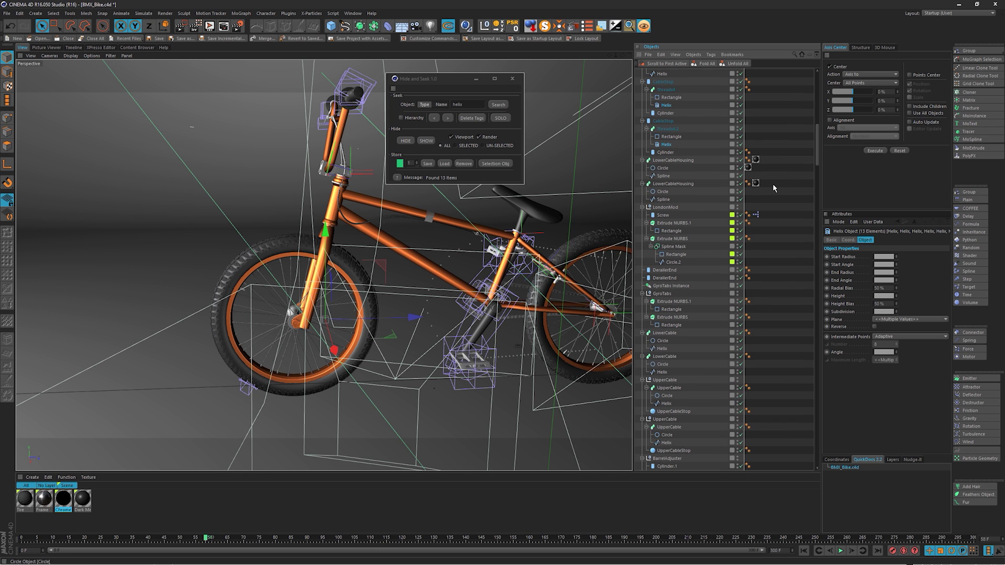
Step: Sample LowerCableHousing's texture tag to select all texture tags, and its phong tag to select all phong tags
left_click(755, 183)
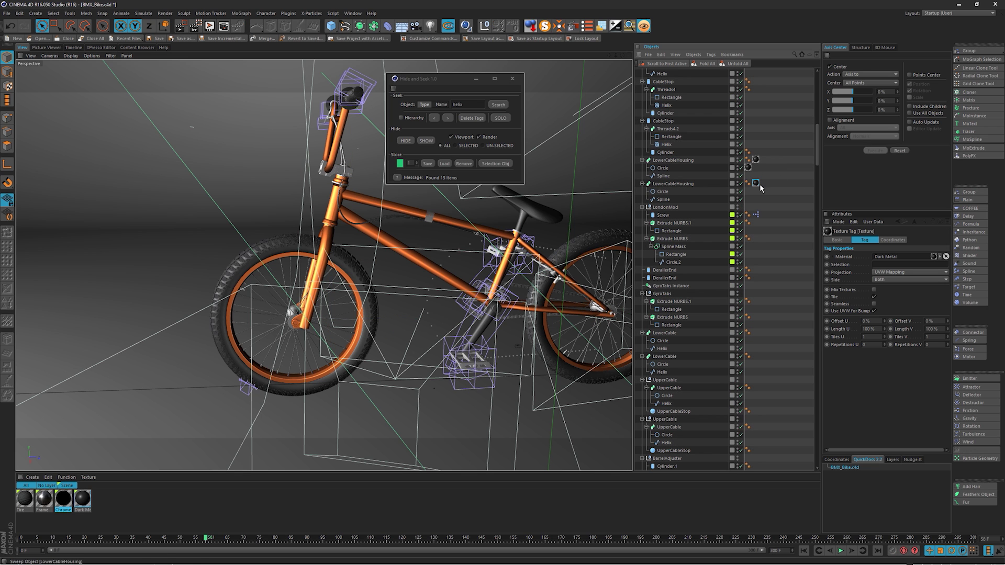
left_click(501, 106, "ctrl")
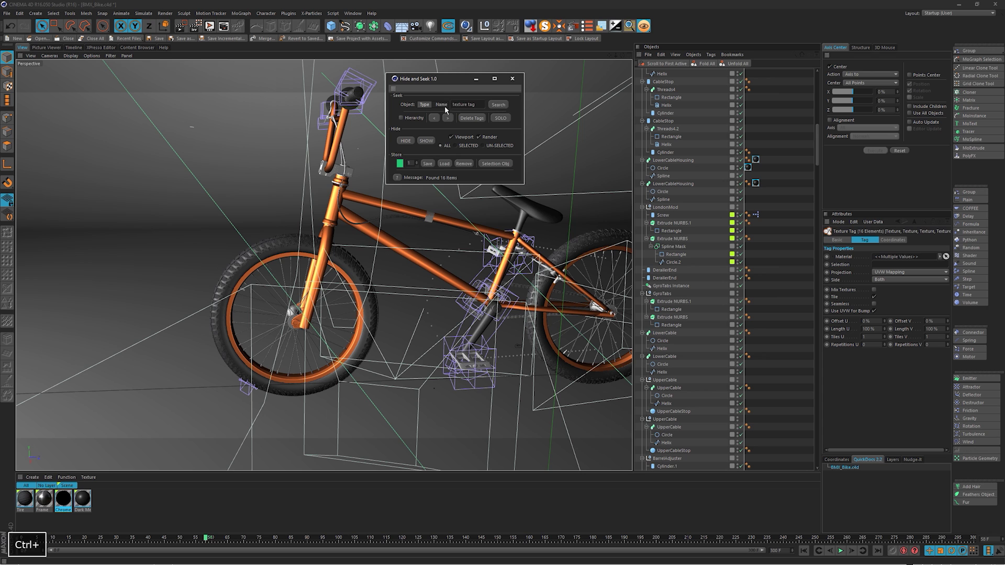
left_click(747, 183)
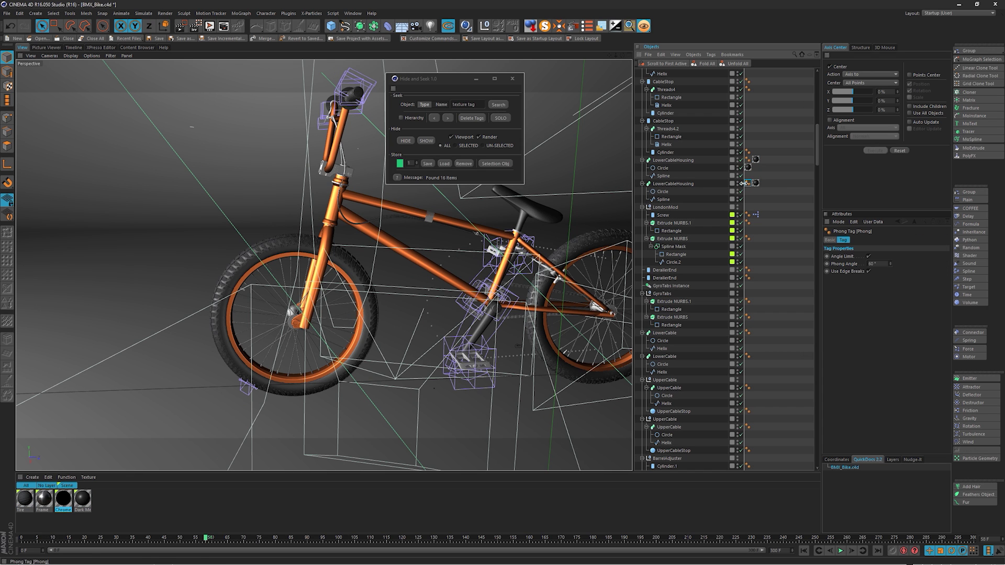
left_click(497, 105, "ctrl")
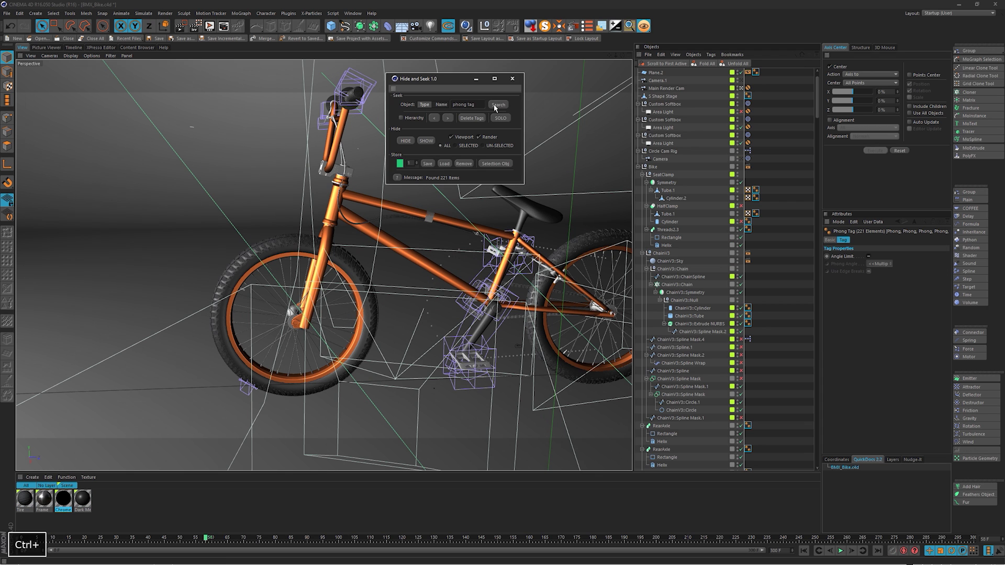
left_click(770, 167)
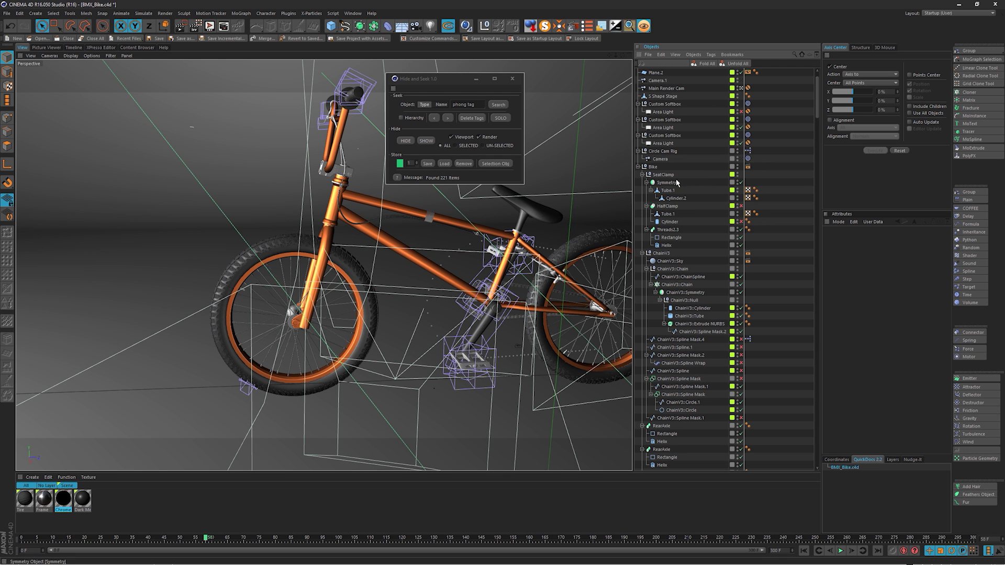
Step: Select all objects of type "null" in the scene and clear the selection
left_click_drag(699, 166, 634, 242)
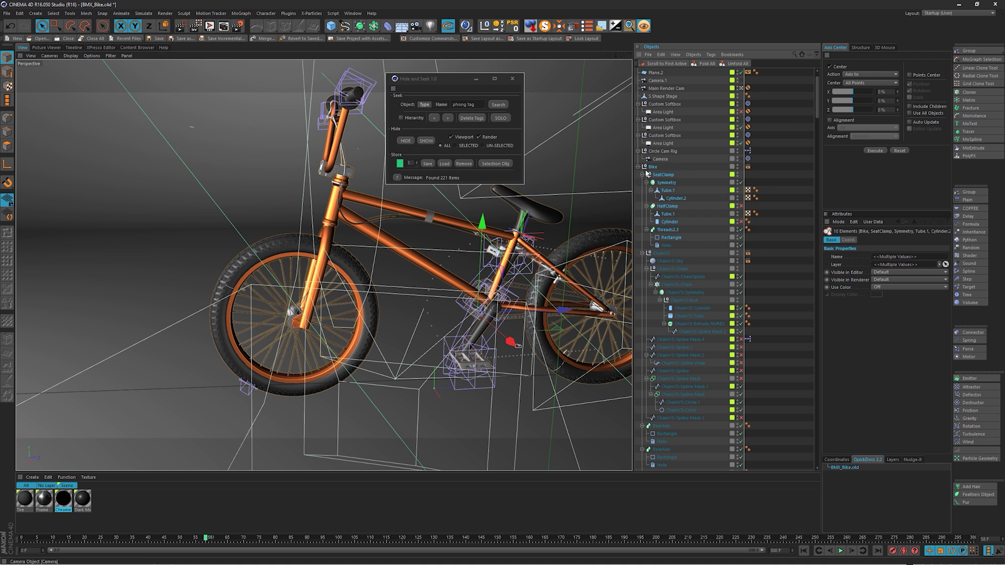
triple_click(460, 105)
type("null")
key("Return")
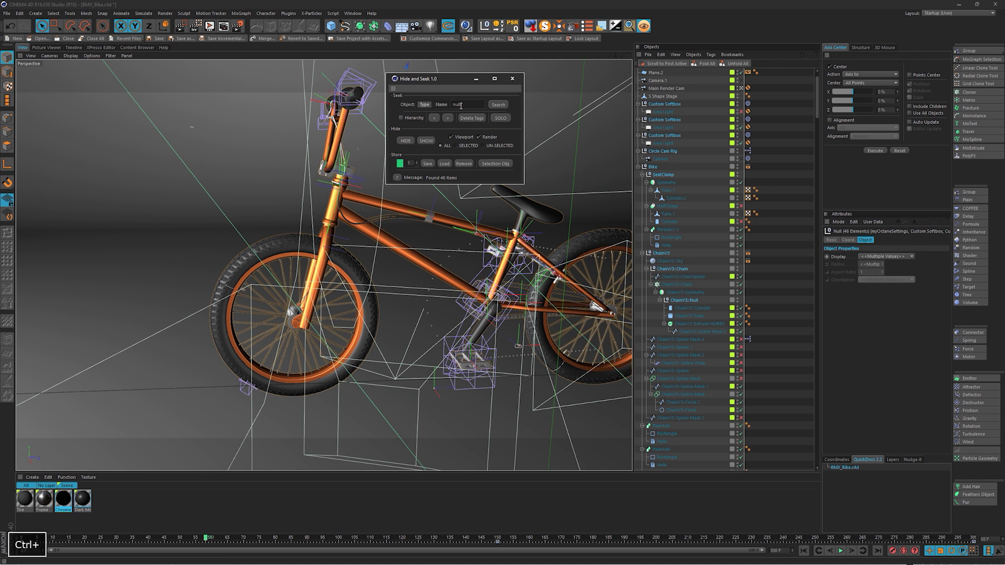
left_click(766, 131)
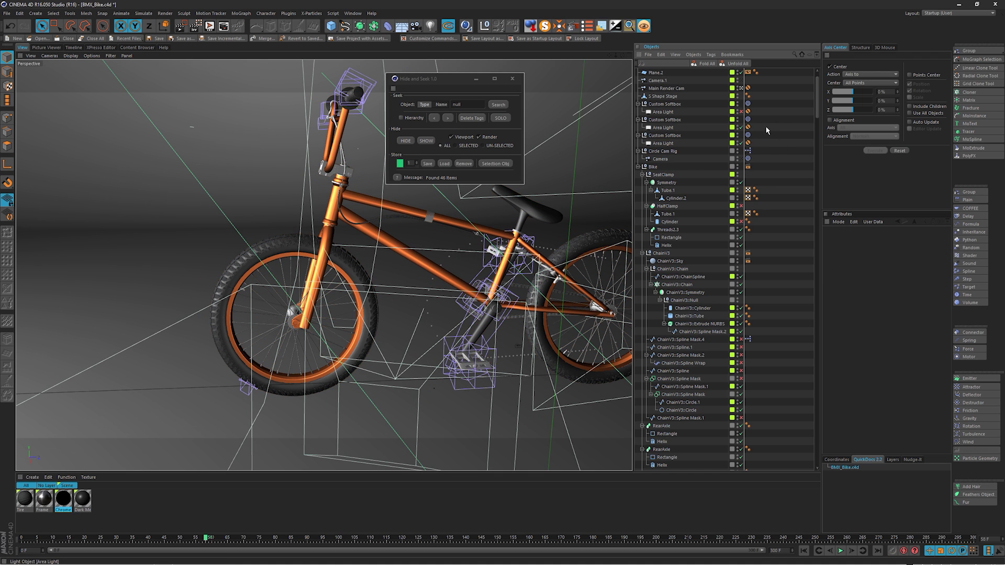
Step: Select all objects of type "light" in the scene and clear the selection
left_click_drag(683, 132, 651, 181)
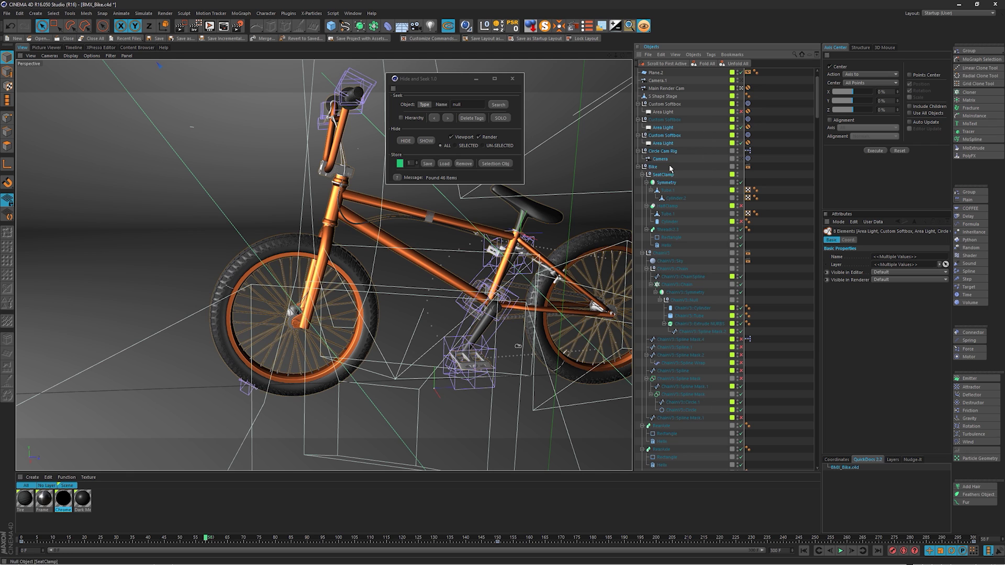
left_click(748, 152)
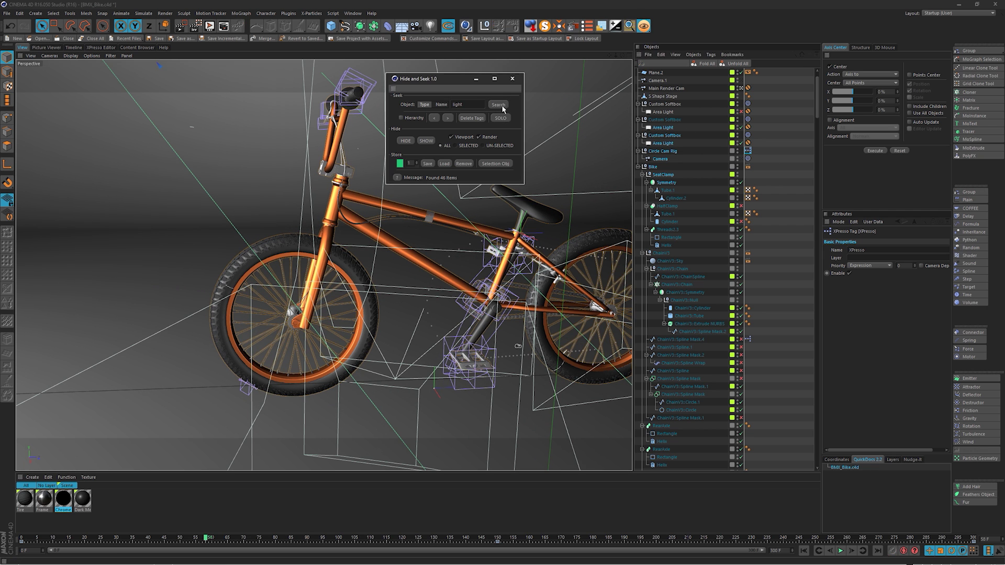
left_click(498, 104, "ctrl")
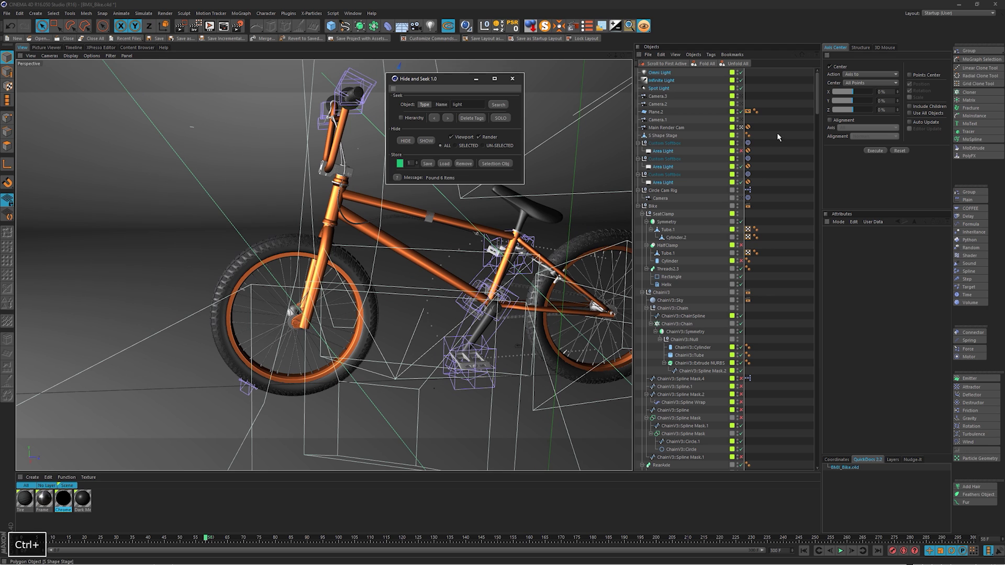
left_click(761, 150)
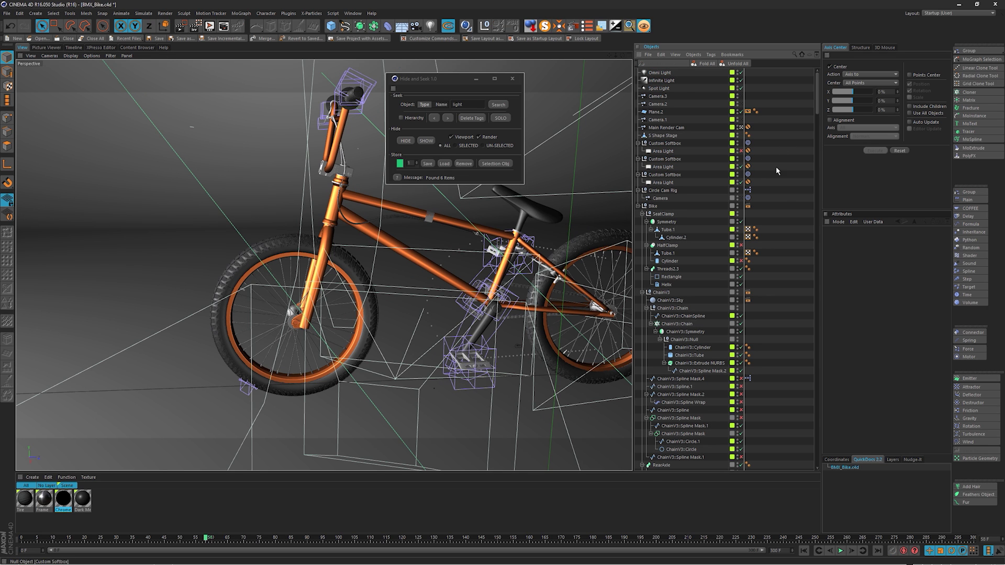
Step: Sample the UVW tag on the seat clamp's Tube.1 and select all UVW tags in the scene
scroll(772, 157, "down", 3)
left_click(748, 168)
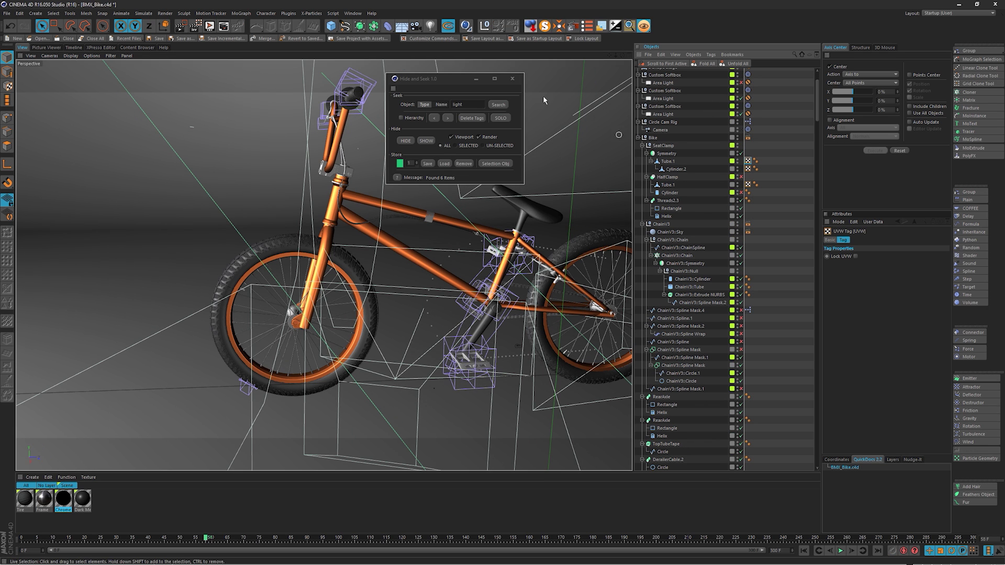
left_click(498, 105)
left_click(498, 105)
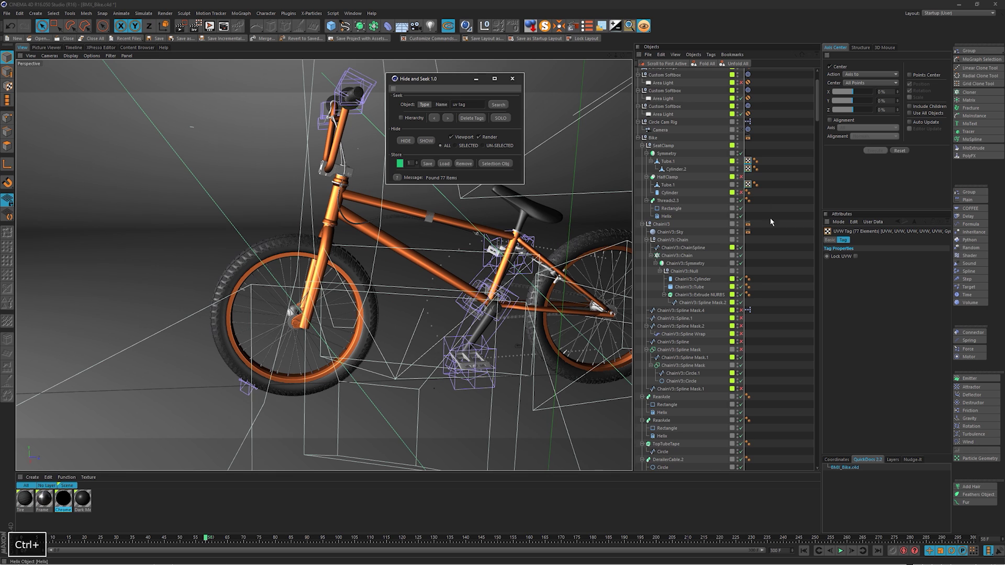
Step: Select the tag on ChainV3::Spline Mask.4 and use it as the sample for selecting all tags of that type
scroll(776, 159, "down", 5)
left_click(748, 127)
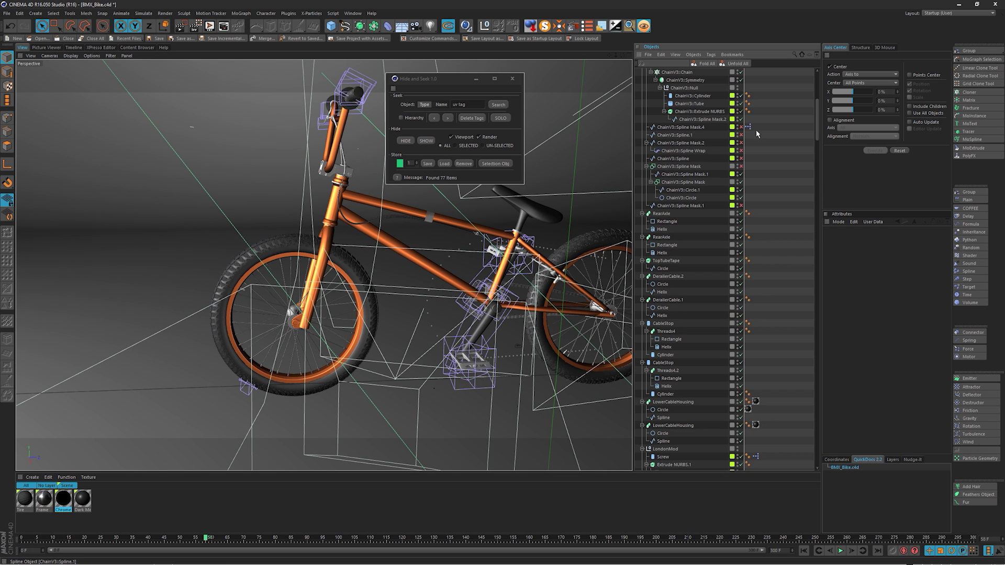
left_click(498, 105)
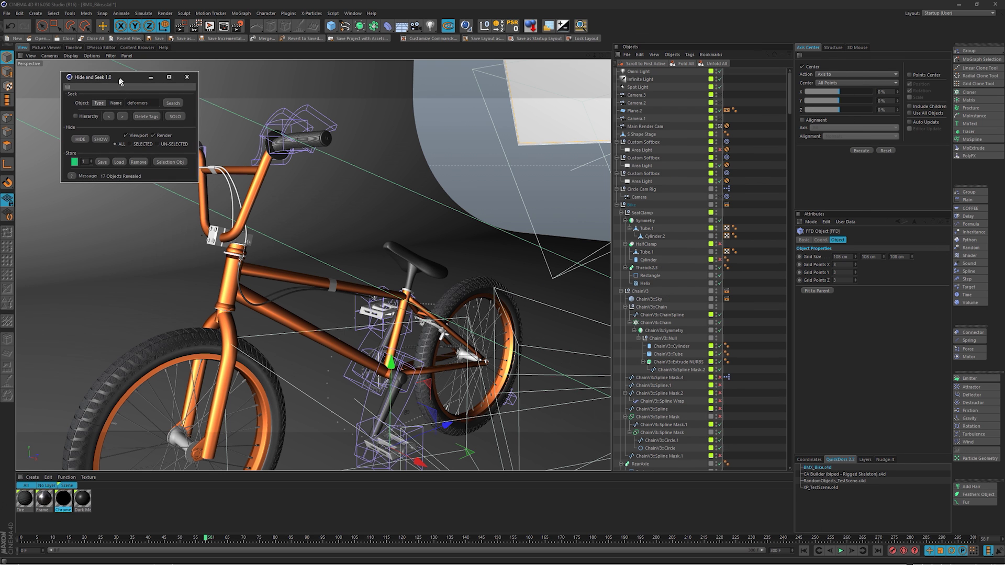
Step: Switch the search to object names, find the objects matching "wheel" and solo them
left_click_drag(303, 220, 340, 247, "alt")
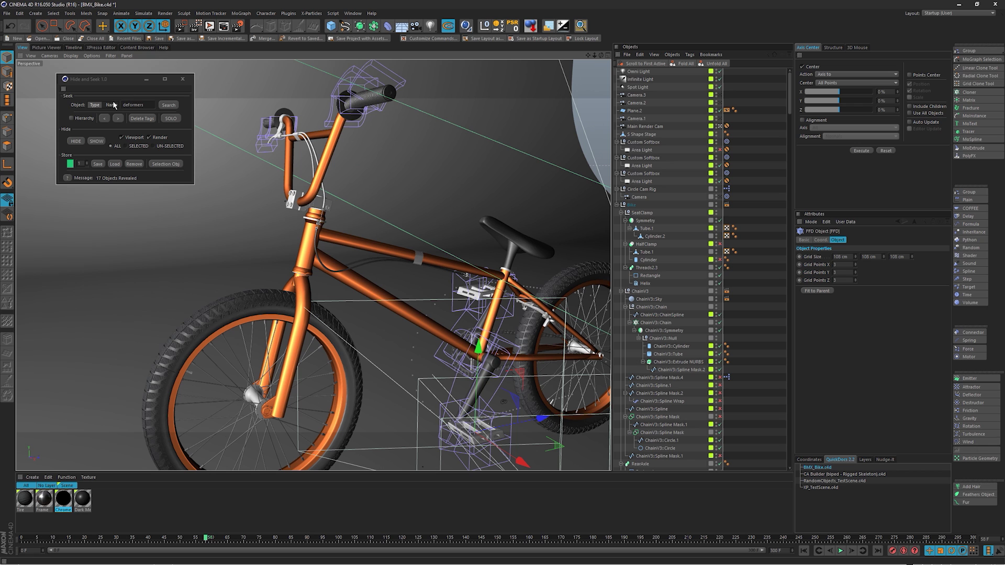
left_click(112, 105)
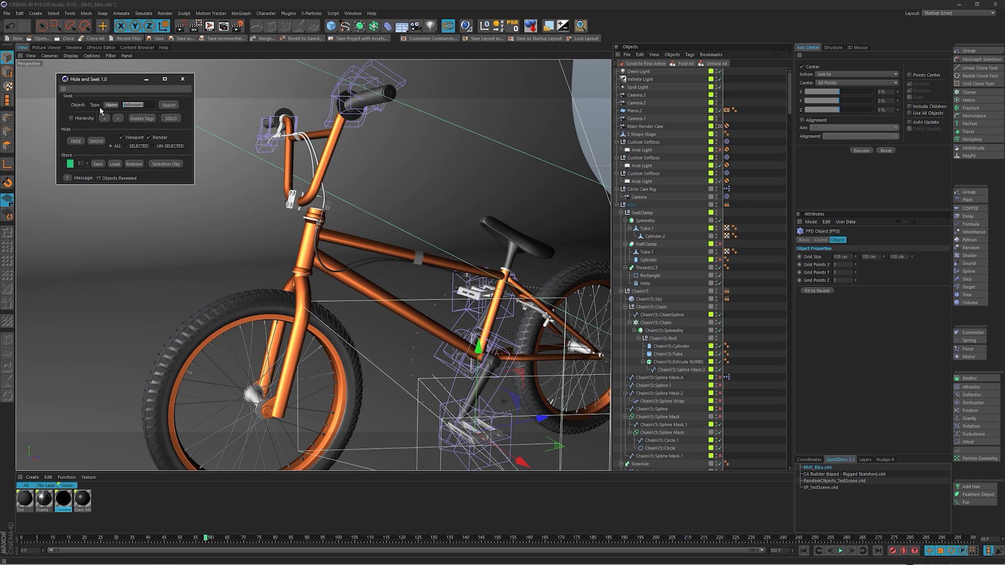
type("wheel")
key("Return")
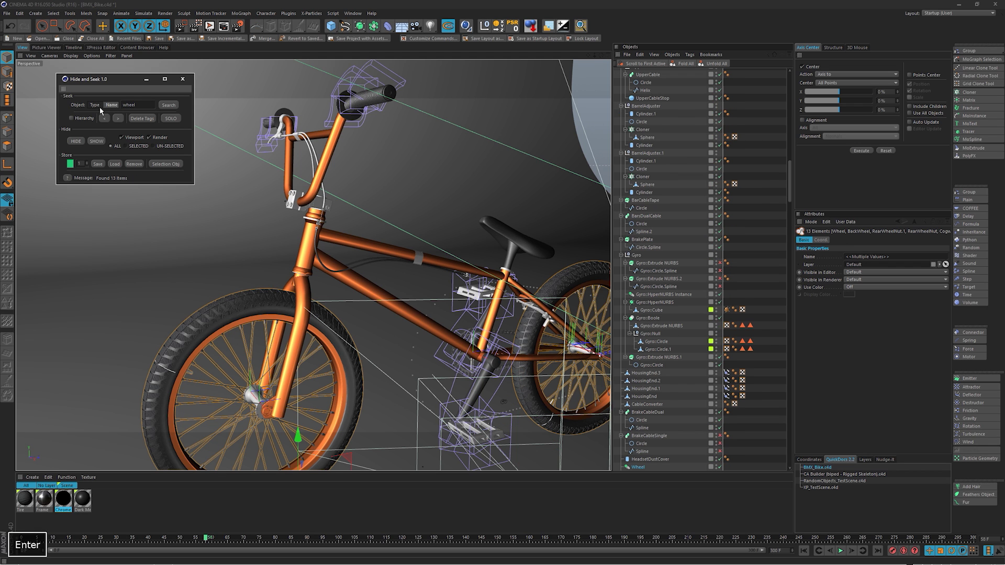
left_click(171, 118)
Step: Inspect the soloed wheels, hub and spokes from several angles, and turn solo off to restore the full bike scene
right_click_drag(386, 287, 270, 305, "alt")
middle_click_drag(307, 318, 311, 253, "alt")
right_click_drag(272, 343, 293, 323, "alt")
left_click_drag(278, 344, 302, 335, "alt")
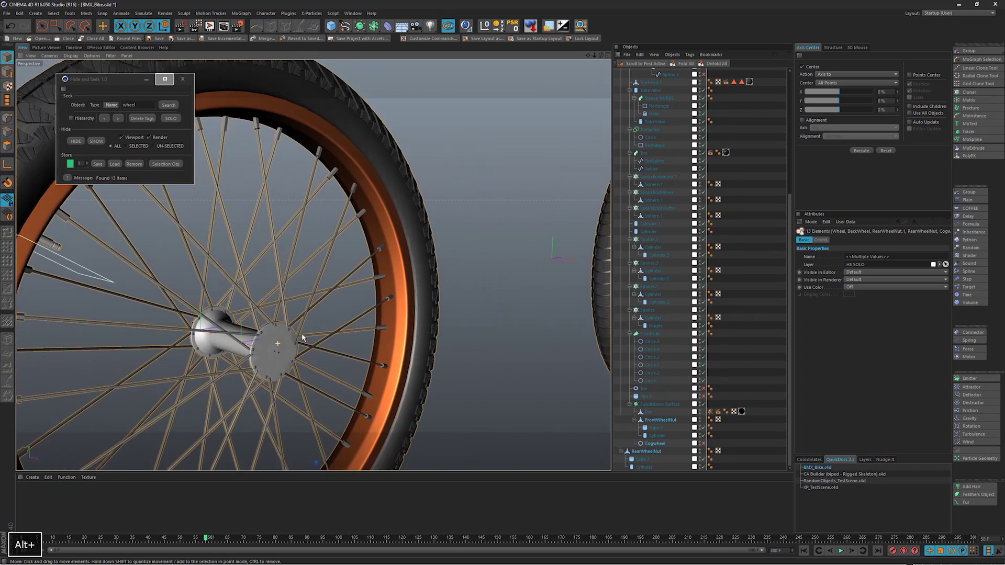
right_click_drag(319, 314, 291, 286, "alt")
left_click_drag(273, 310, 244, 309, "alt")
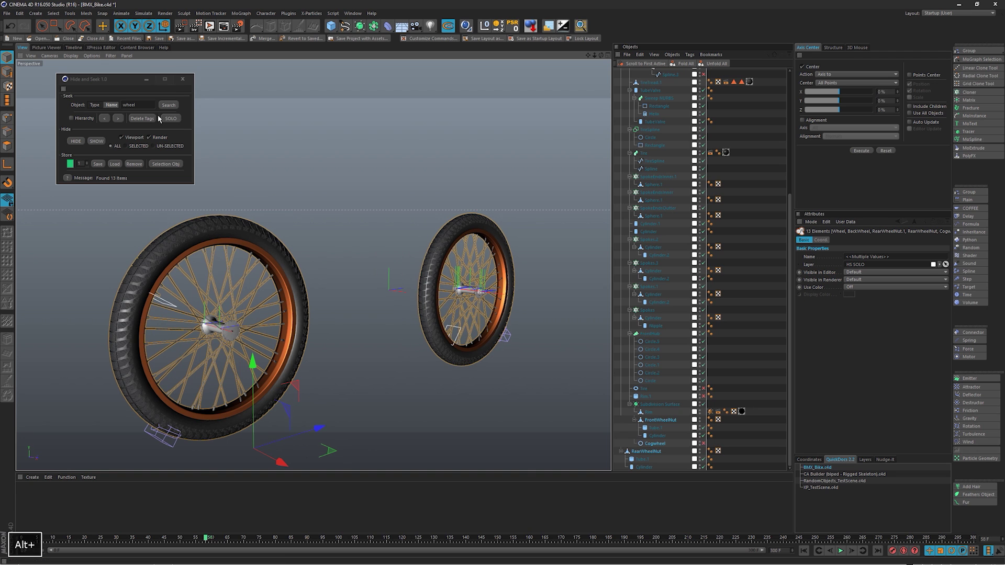
left_click(170, 118)
Step: Search for objects by the name "bars", solo the matching handlebar parts and restore the full scene
left_click_drag(150, 106, 69, 104)
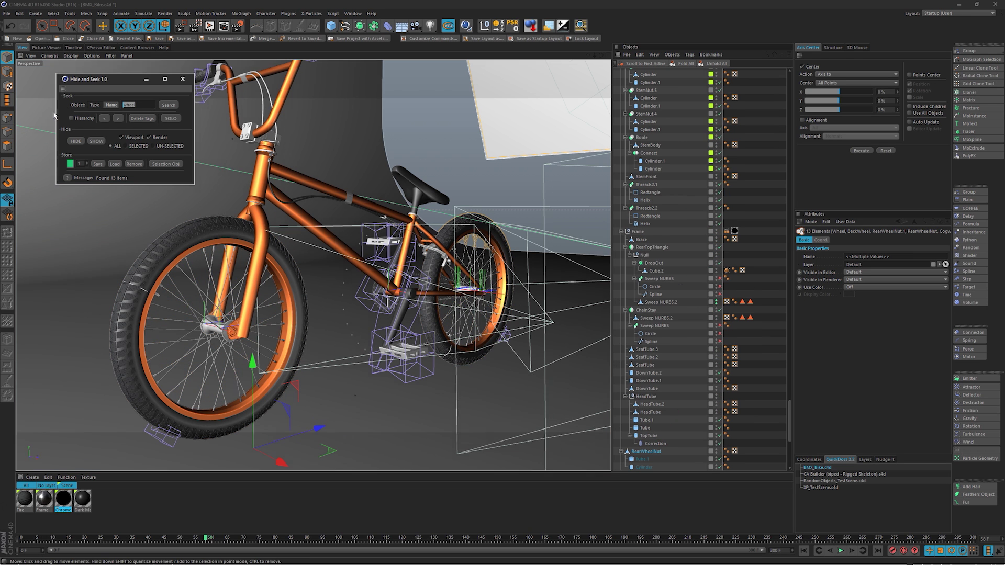
key("BackSpace")
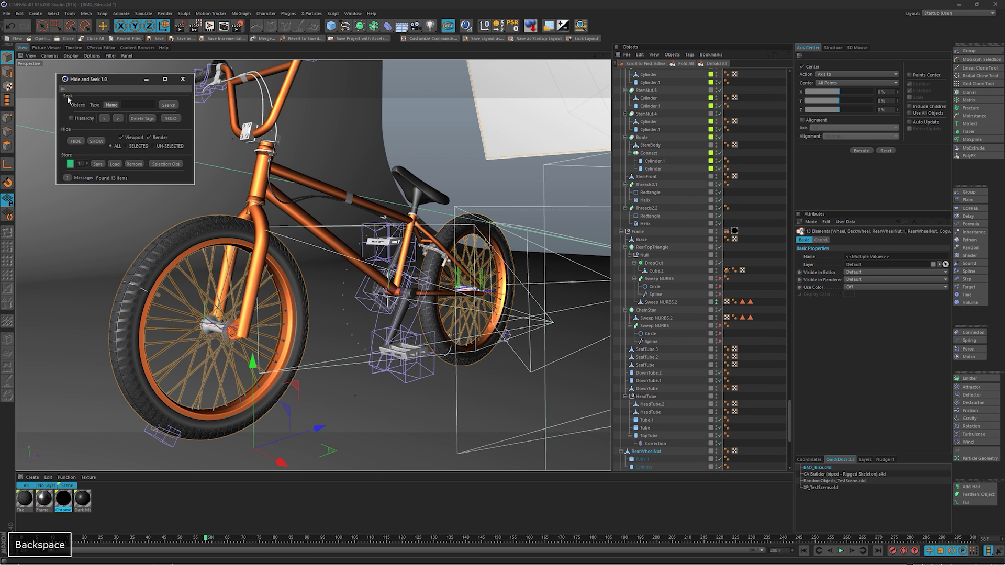
type("bars")
key("Return")
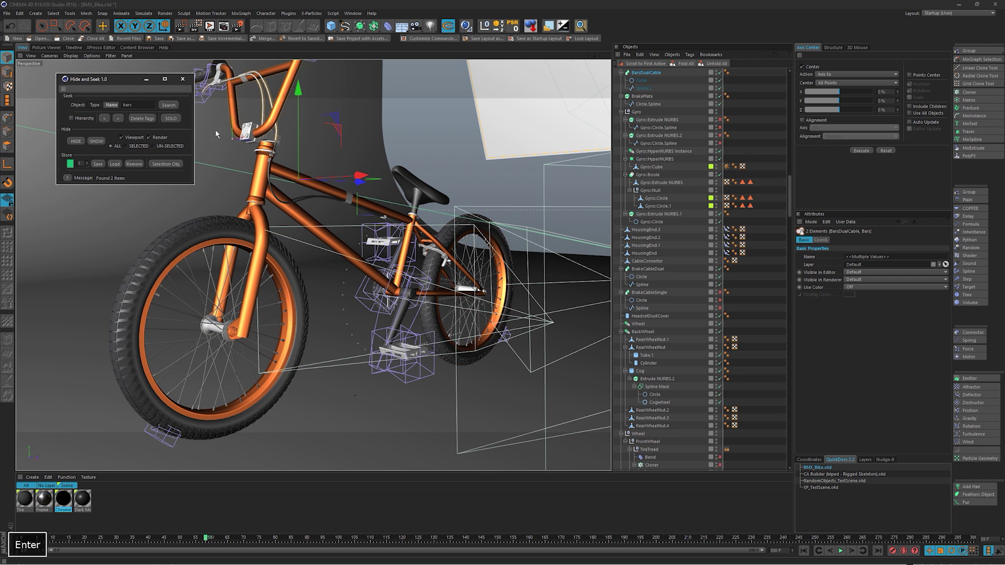
left_click(173, 119)
middle_click_drag(290, 138, 340, 237, "alt")
left_click(174, 106)
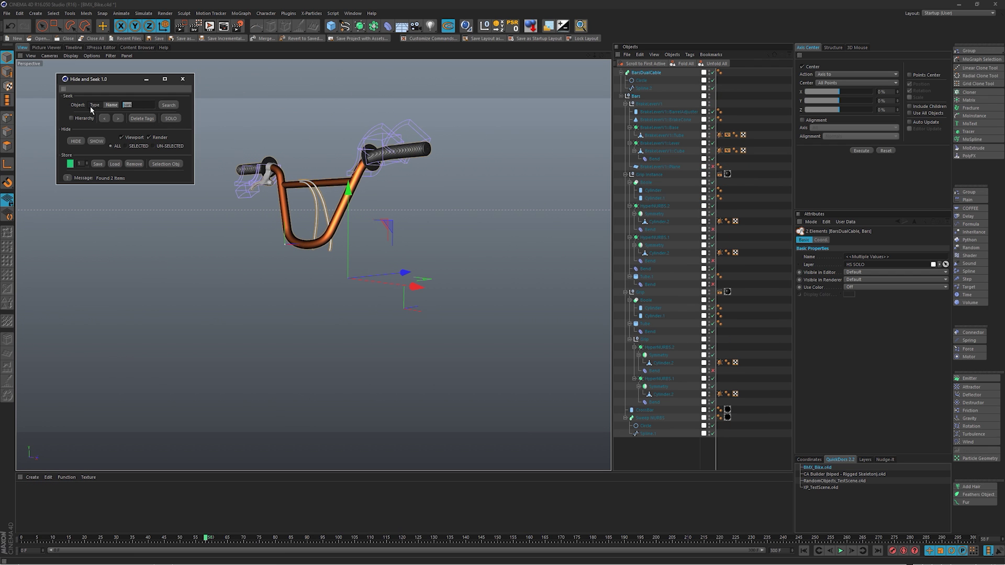
left_click(171, 118)
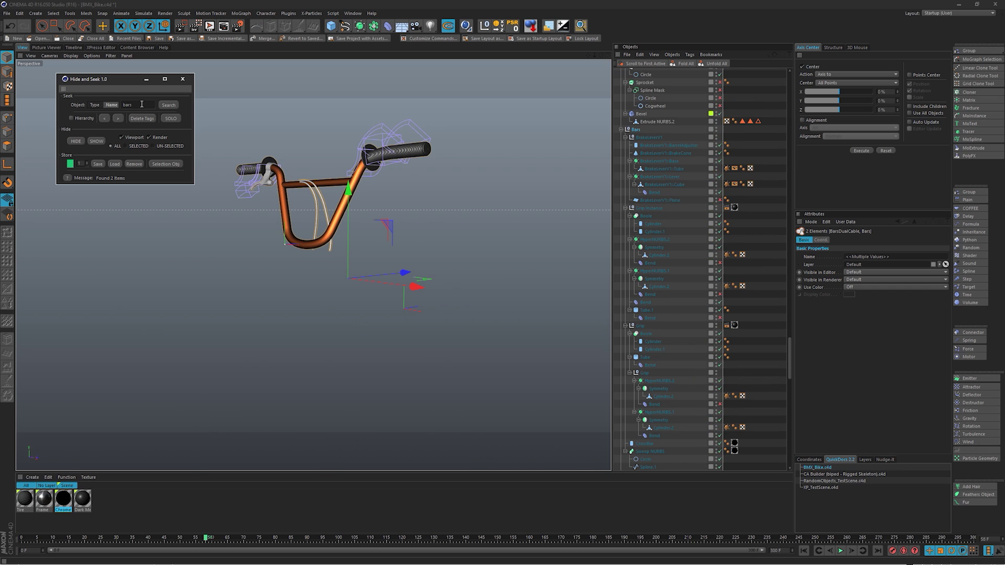
Step: Search for objects by the name "cables", solo the matches and restore the full scene
type("calbes")
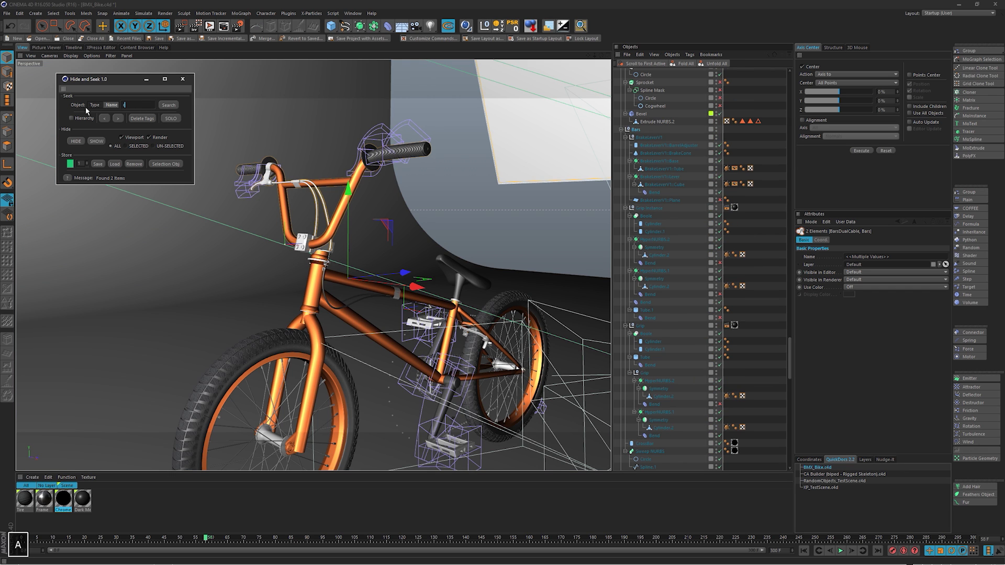
key("Return")
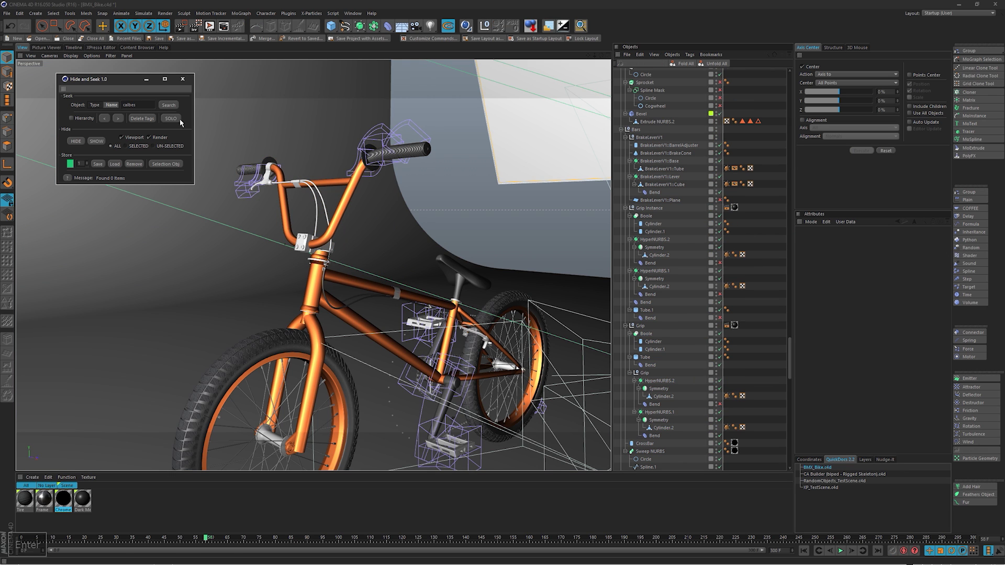
left_click_drag(142, 105, 105, 104)
type("a")
key("BackSpace")
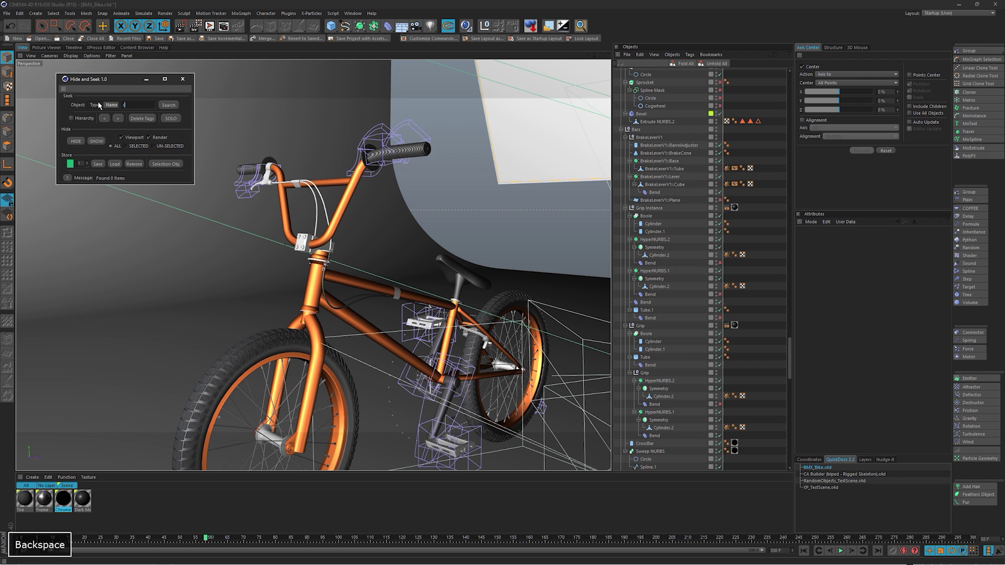
type("cables")
key("Return")
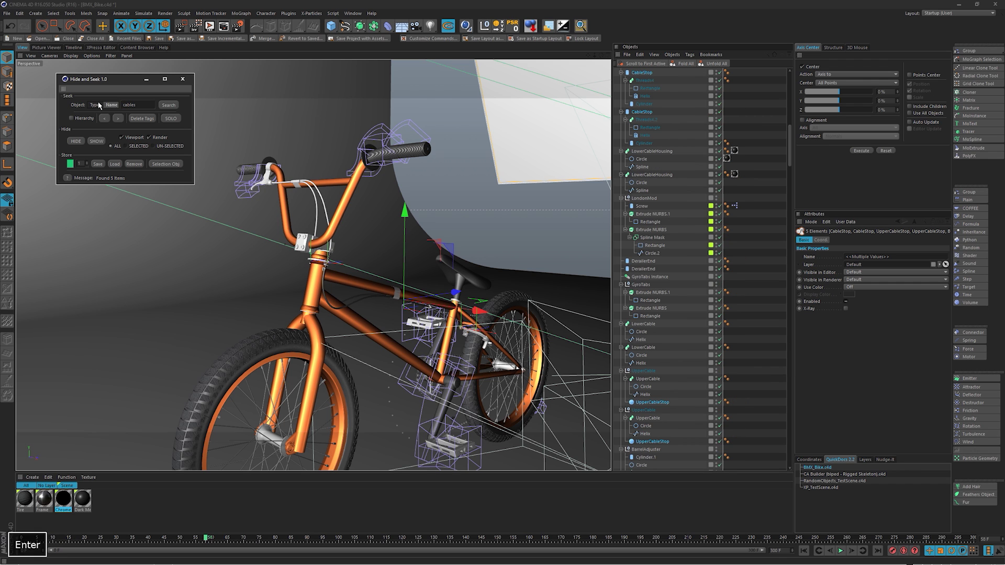
left_click(171, 117)
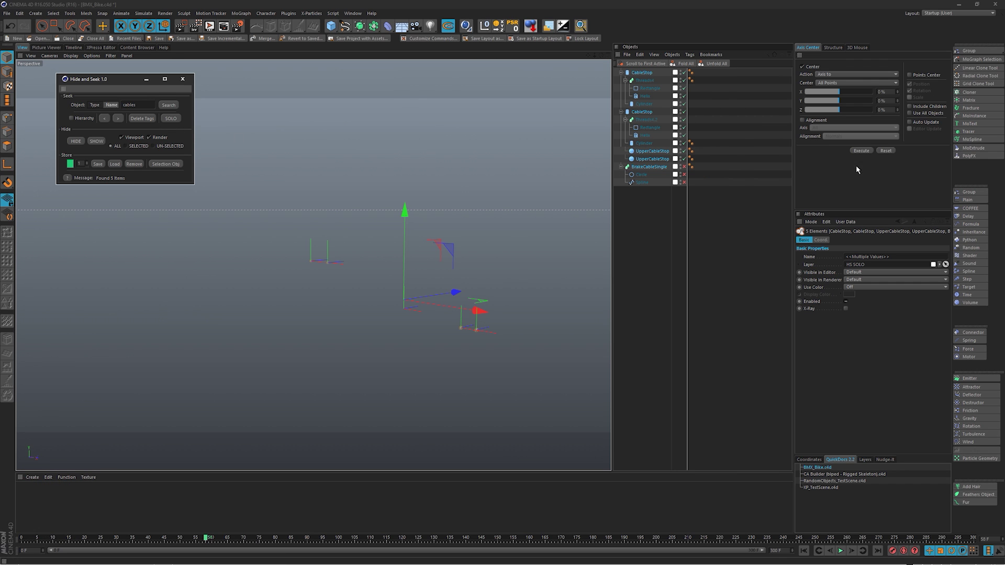
left_click(169, 118)
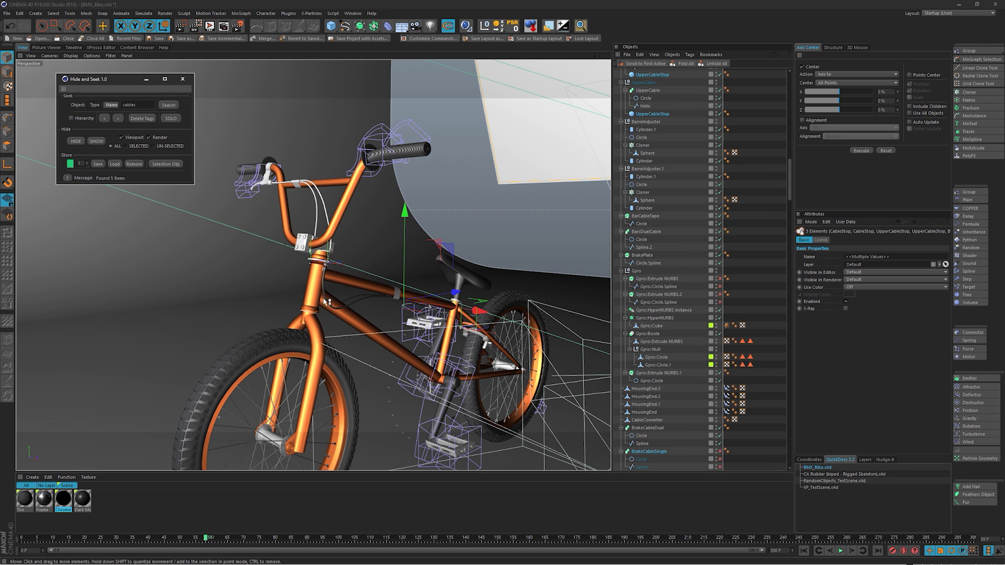
Step: Search for objects by the name "fork", solo the matching fork parts and restore the full scene
right_click_drag(323, 300, 353, 289, "alt")
left_click(133, 104)
left_click_drag(133, 104, 96, 103)
type("f")
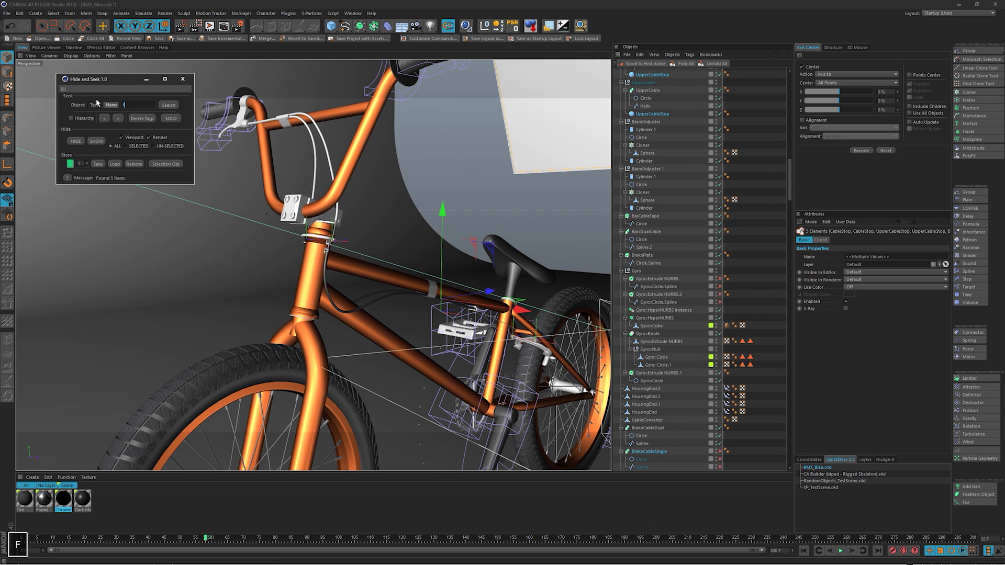
type("ork")
key("Return")
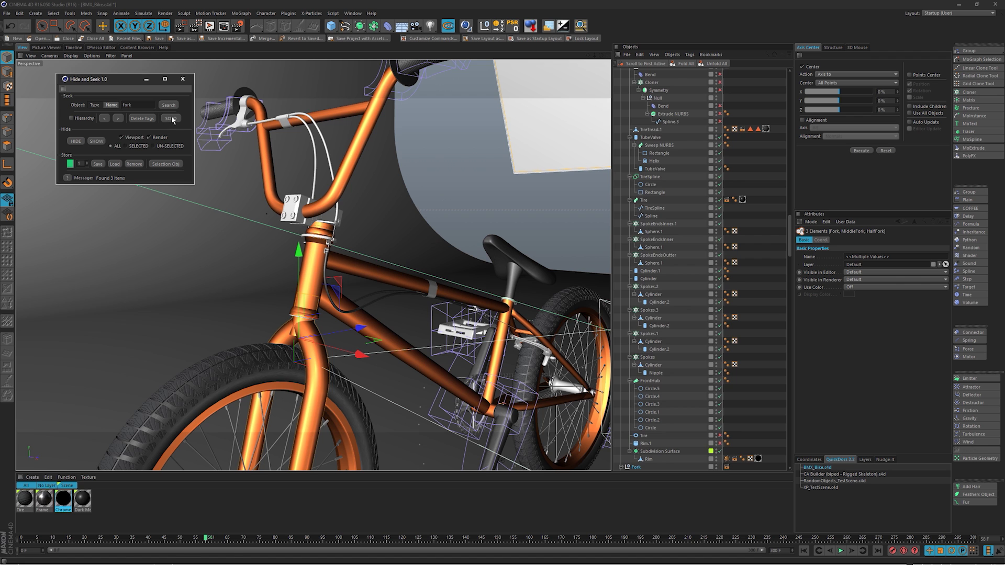
left_click(171, 118)
right_click_drag(317, 325, 273, 317, "alt")
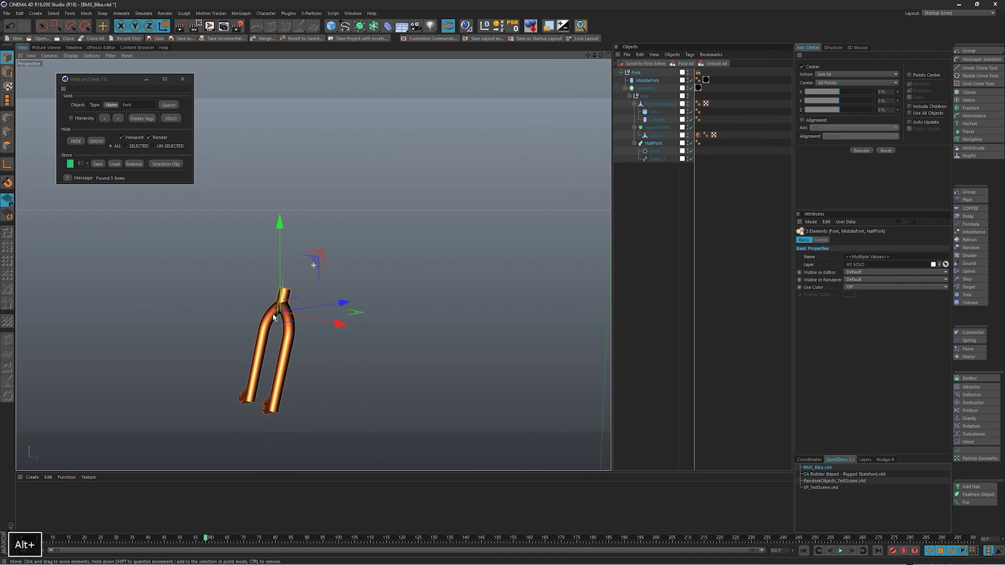
left_click(171, 119)
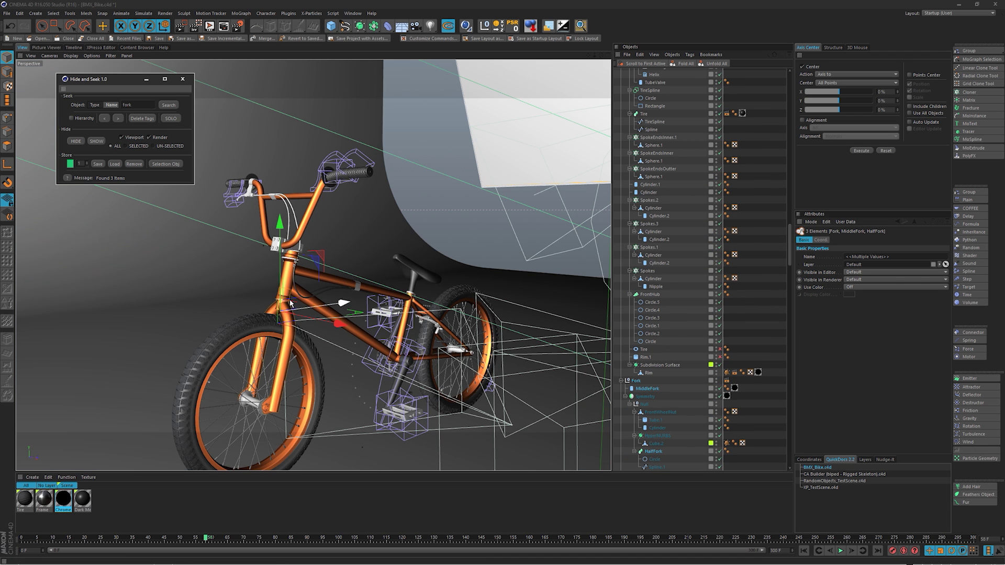
Step: Pick the front wheel and the black cable housing near the head tube in the viewport, and reveal the housing in the object hierarchy
right_click_drag(267, 316, 300, 224, "alt")
left_click(300, 227)
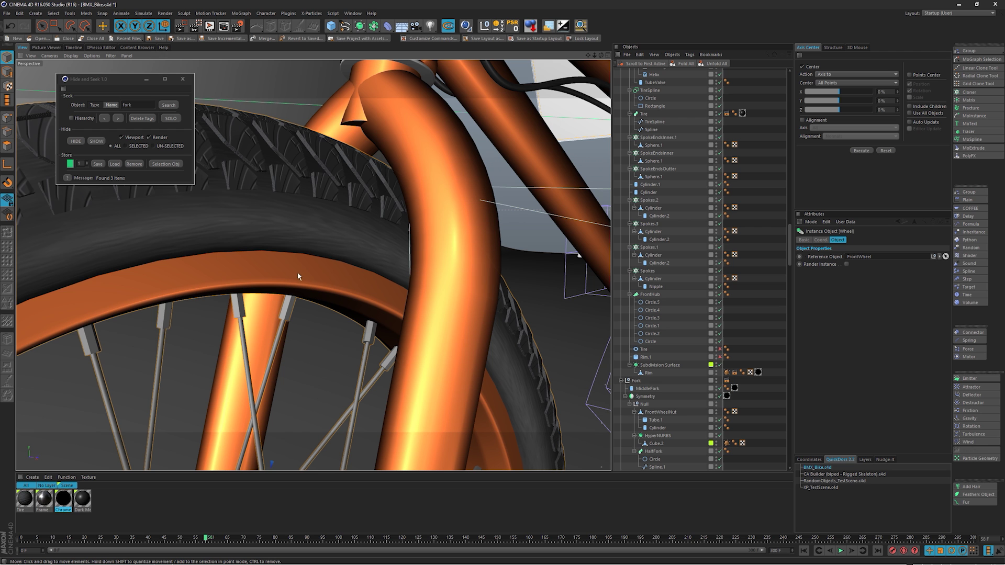
right_click_drag(237, 180, 247, 231, "alt")
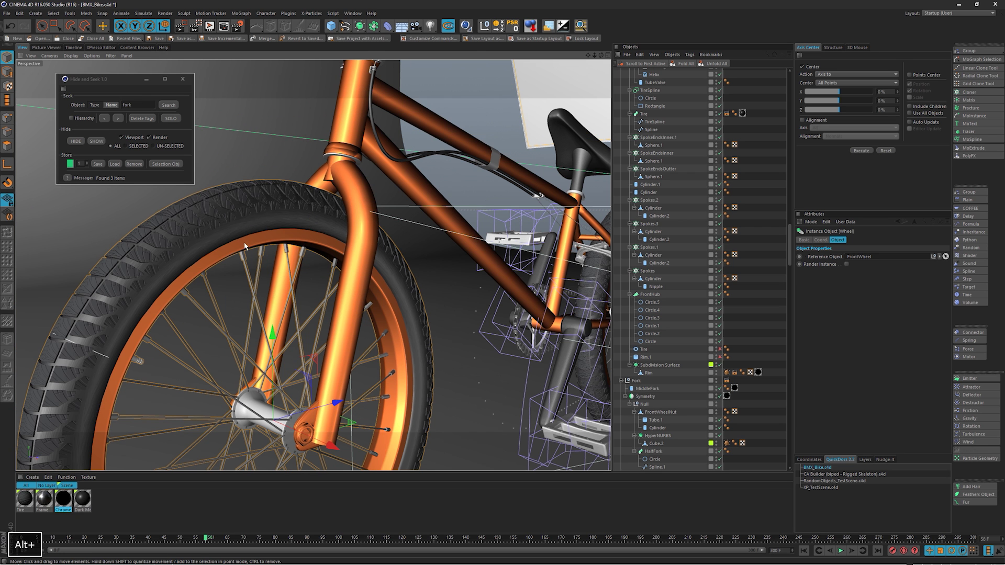
middle_click_drag(343, 115, 312, 175, "alt")
right_click_drag(311, 175, 357, 181, "alt")
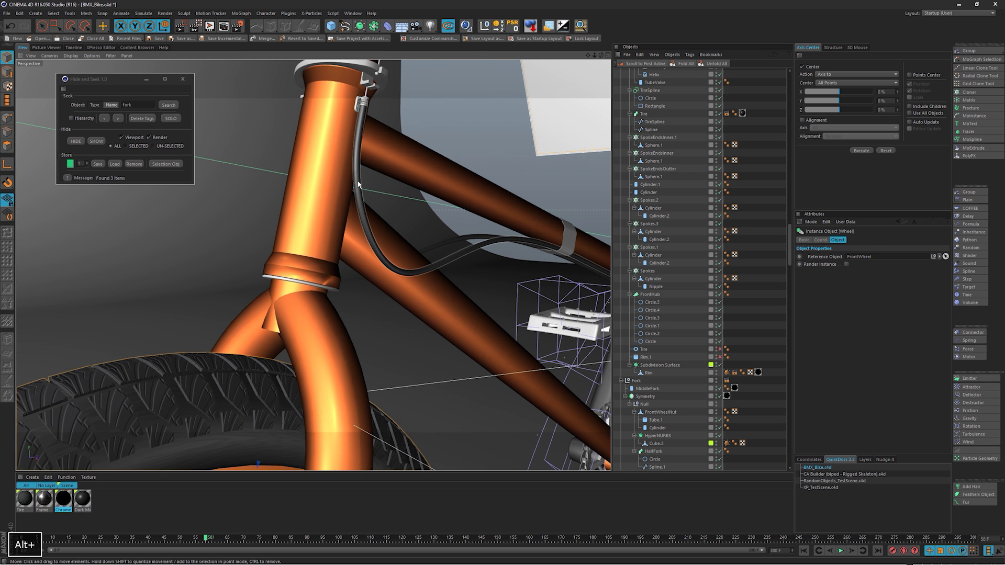
left_click(358, 183)
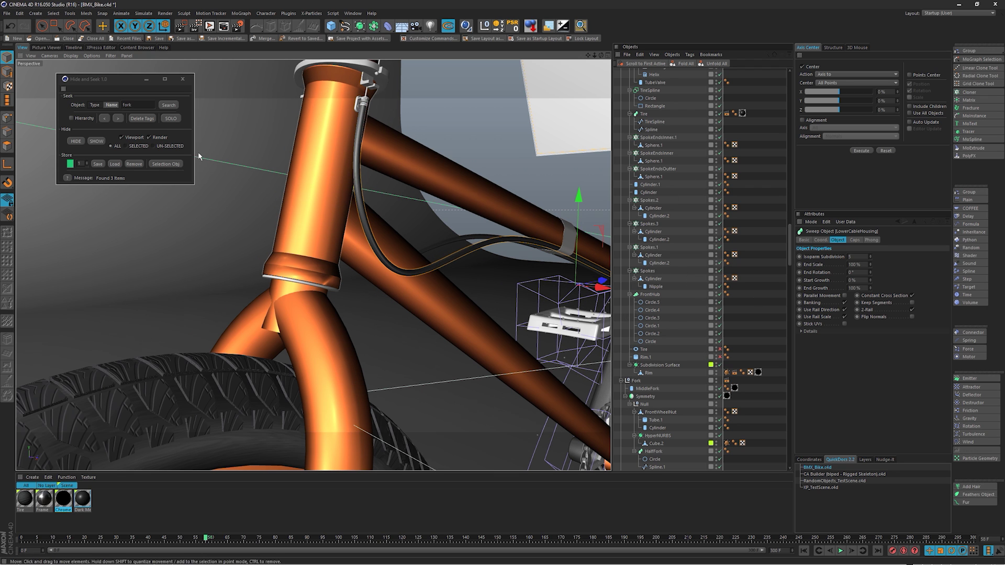
left_click(170, 105, "alt")
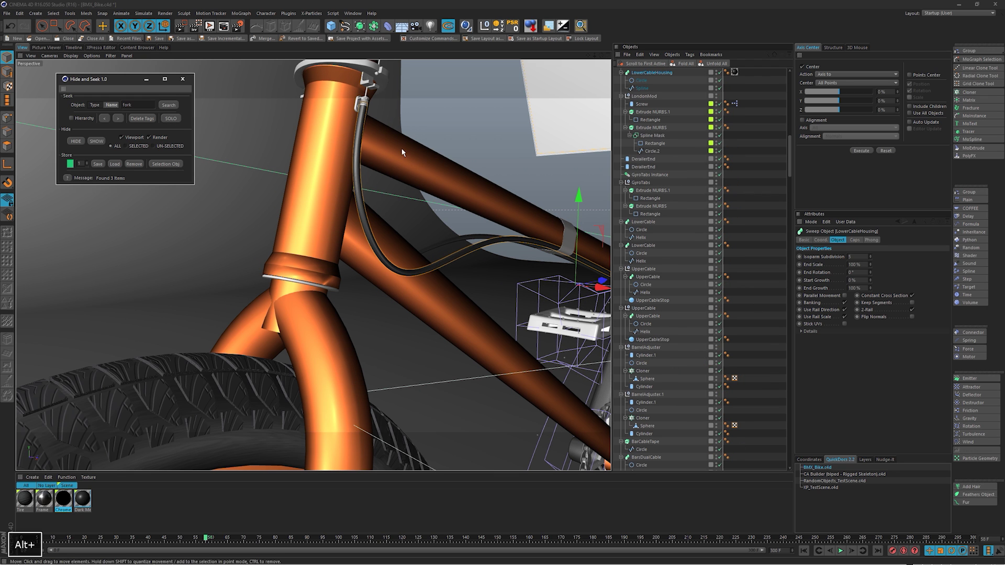
Step: Select the Circle and the Spline inside the revealed LowerCableHousing object, one after the other
middle_click_drag(674, 94, 676, 151)
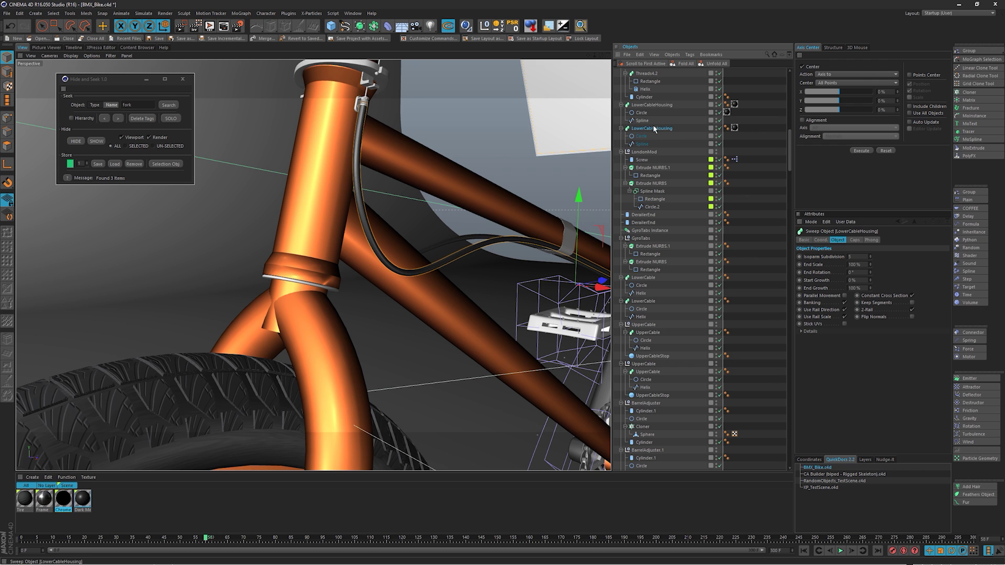
left_click(643, 137)
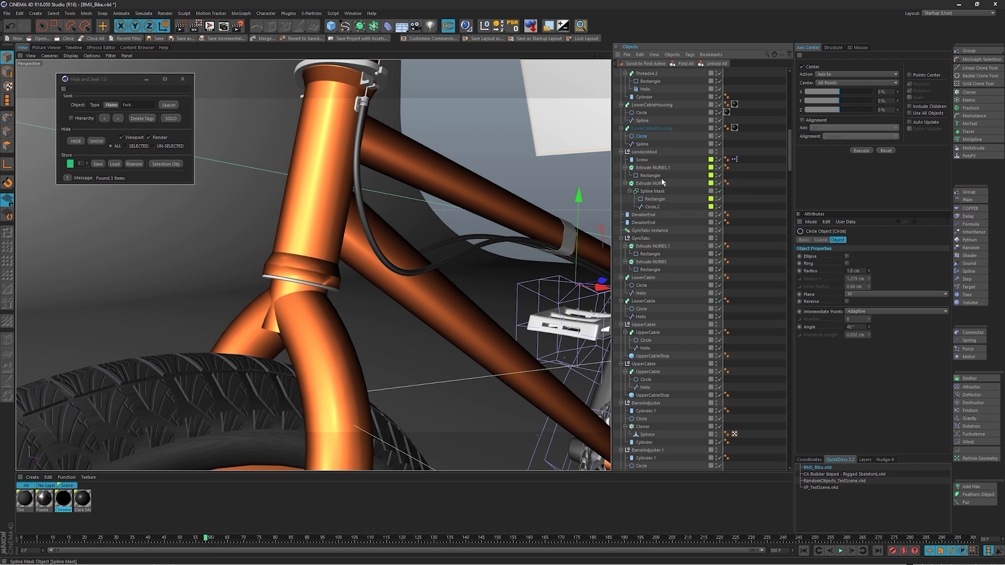
left_click(641, 145)
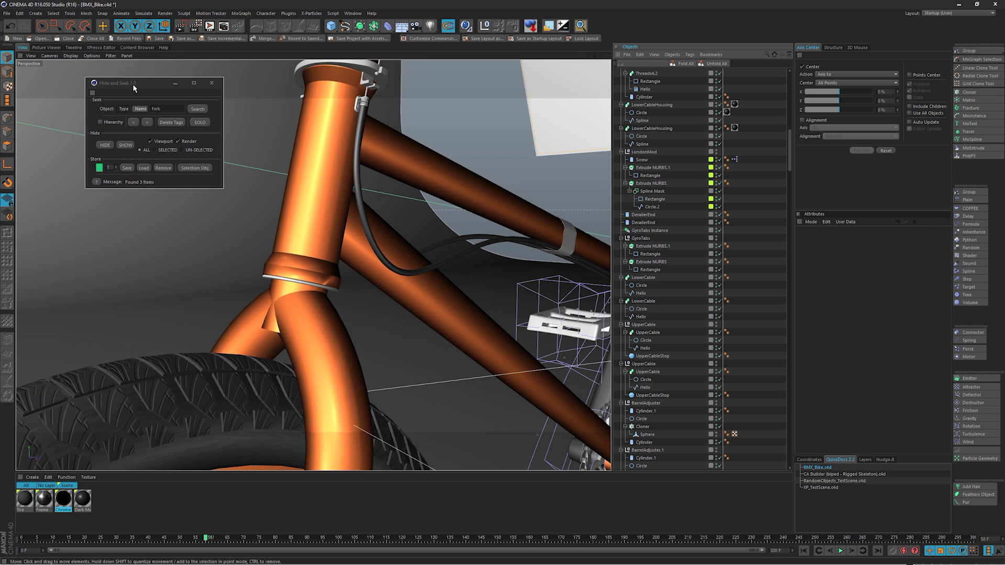
Step: Search for objects by the name "wheel"
left_click(139, 110)
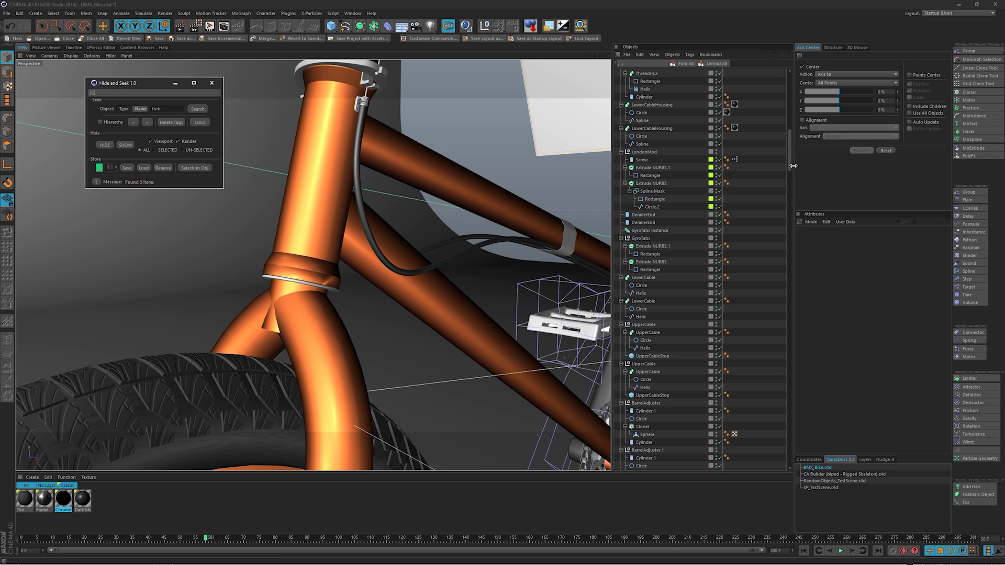
left_click_drag(789, 167, 791, 107)
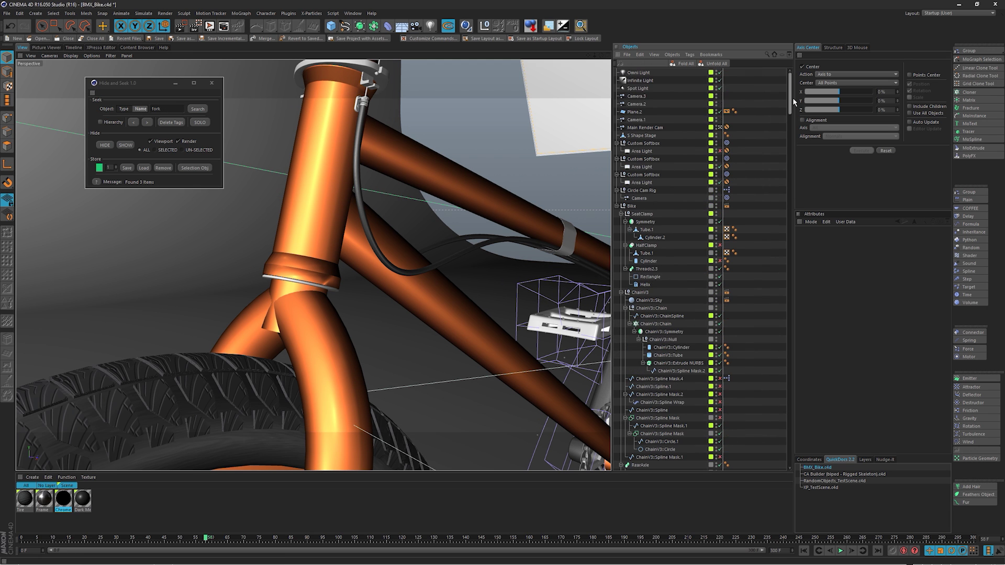
left_click(140, 109)
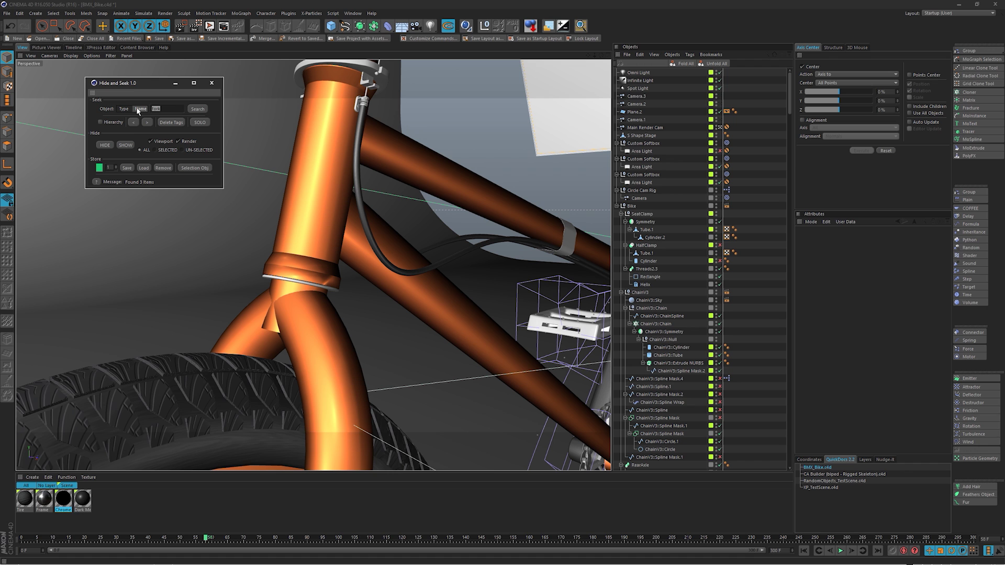
type("wheel")
key("Return")
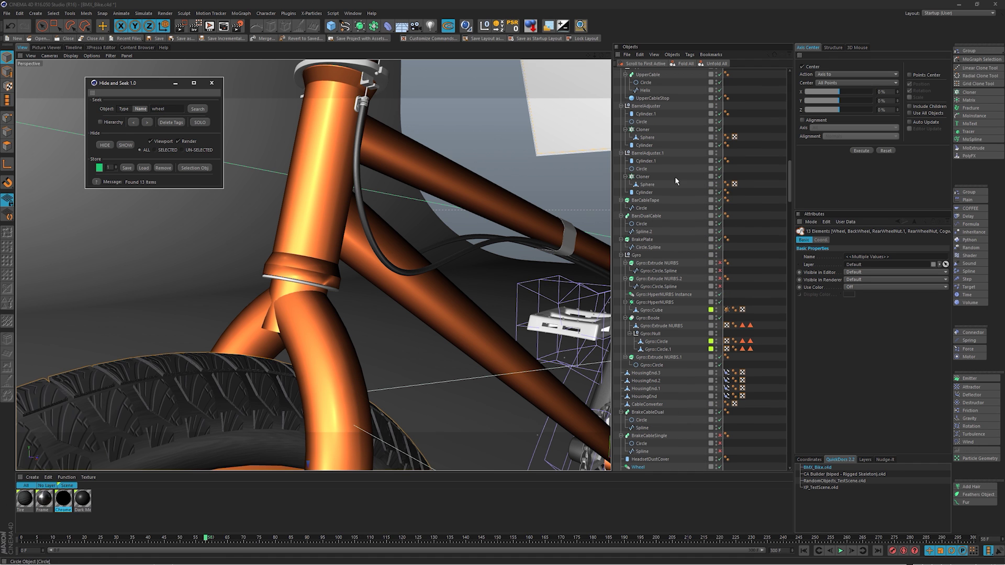
Step: Solo the wheel matches with their child objects, solo only the matched objects themselves, and restore the full scene
left_click(198, 123)
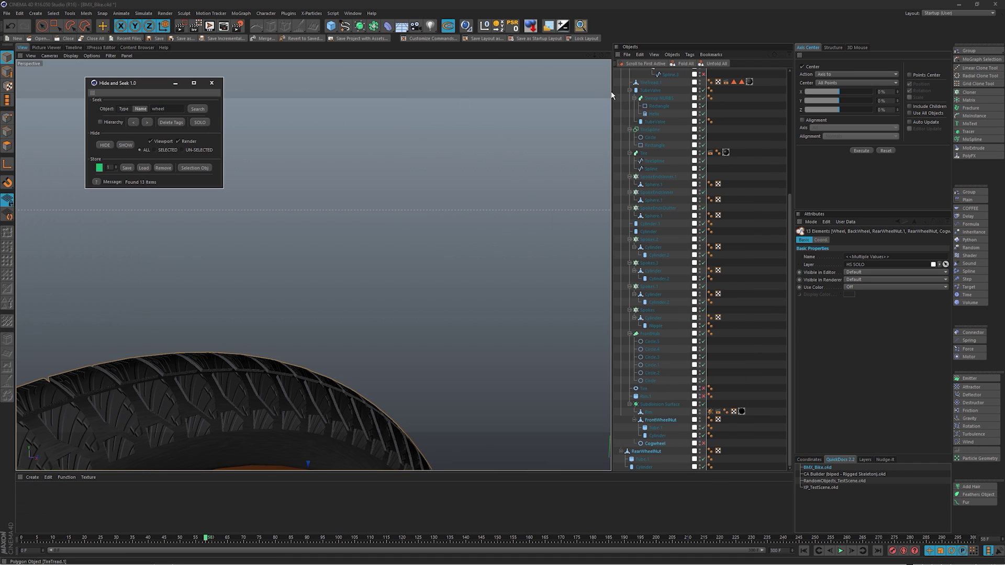
left_click(200, 123)
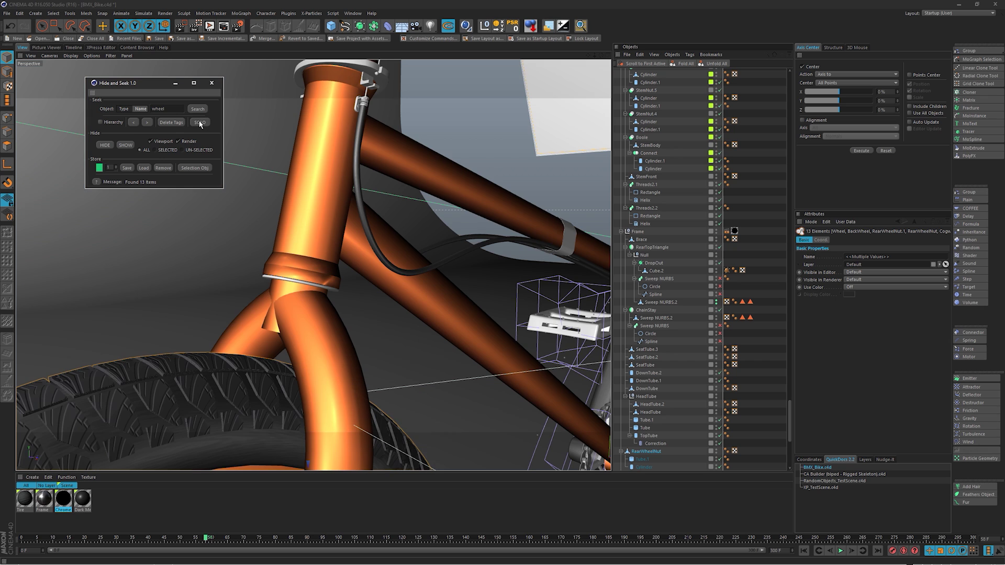
left_click(199, 123)
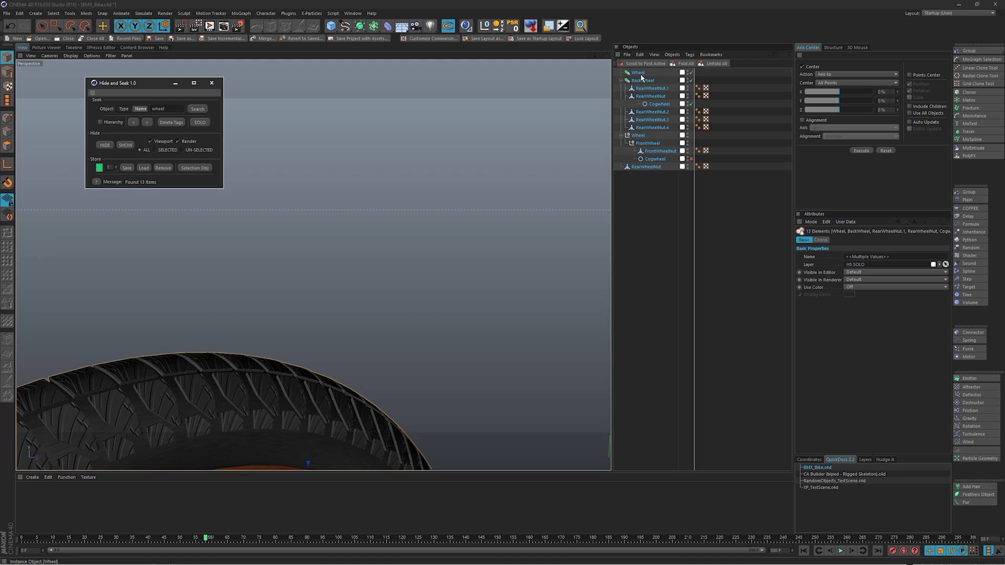
left_click(200, 123)
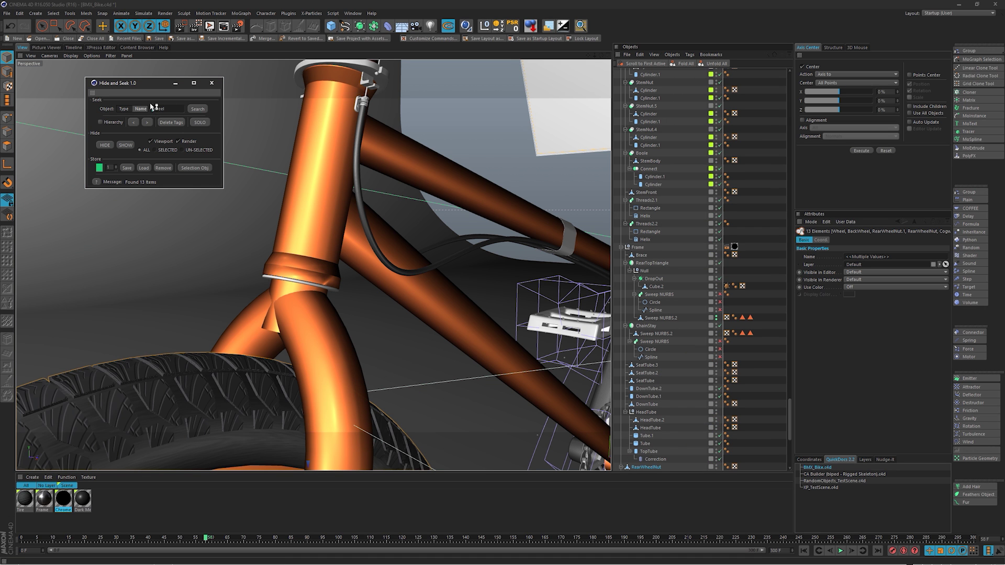
Step: Enclose the search term wheel in quotes and search for objects with exactly that name
type("\"")
key("Right")
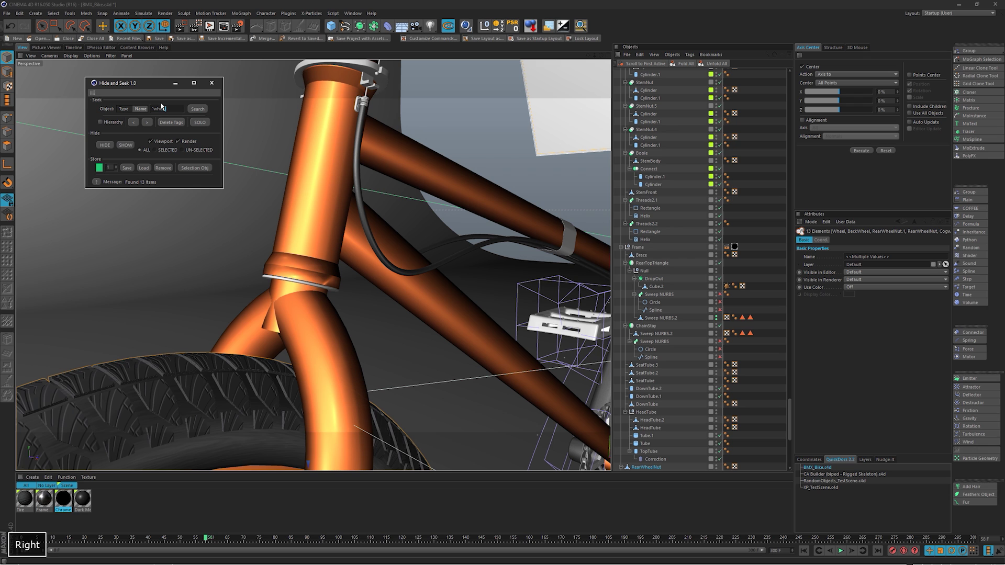
type("\"")
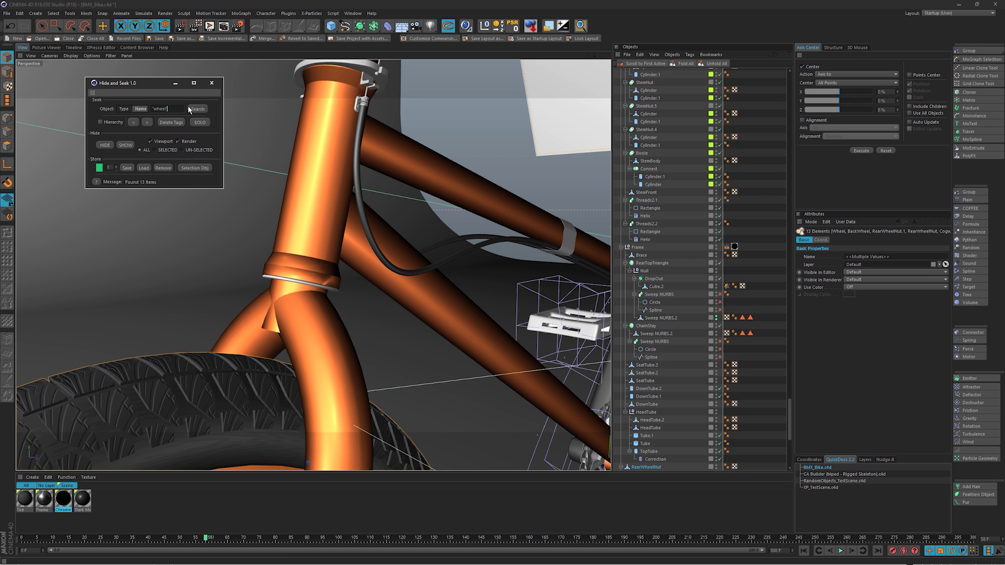
left_click(198, 109)
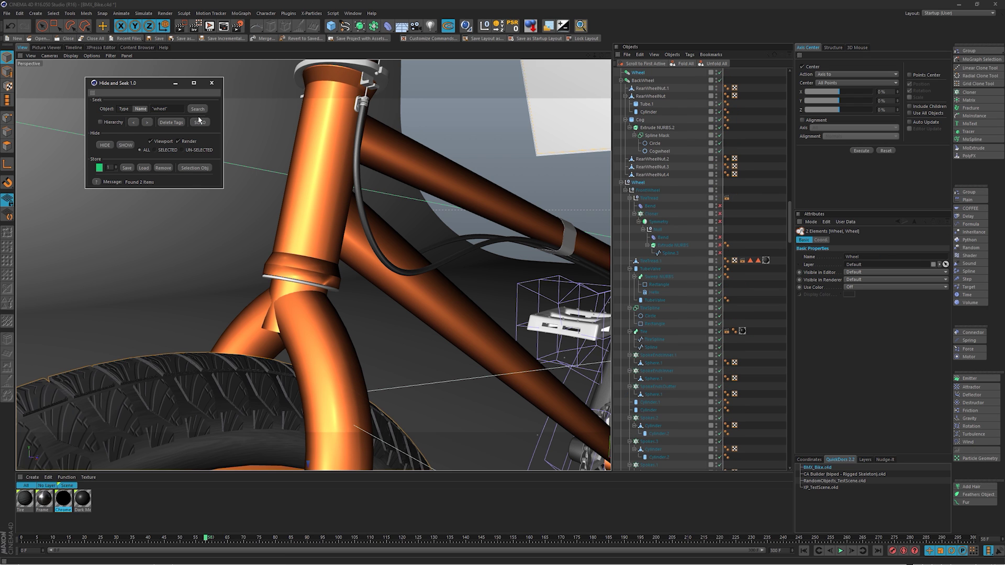
Step: Solo the exact-name Wheel matches, limit the object hierarchy to only those objects, and restore the full scene
left_click(200, 123)
left_click(200, 123)
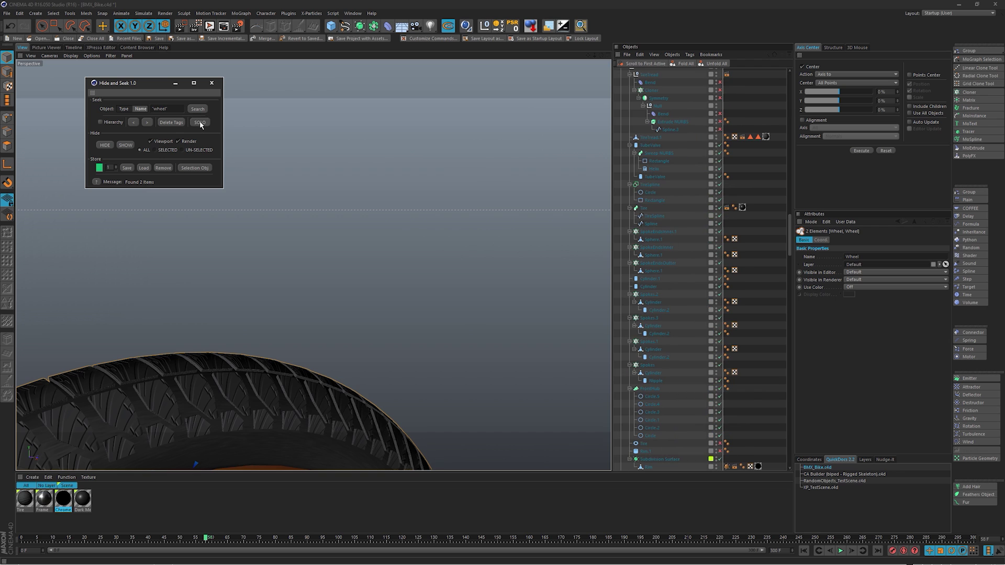
left_click(199, 123, "ctrl")
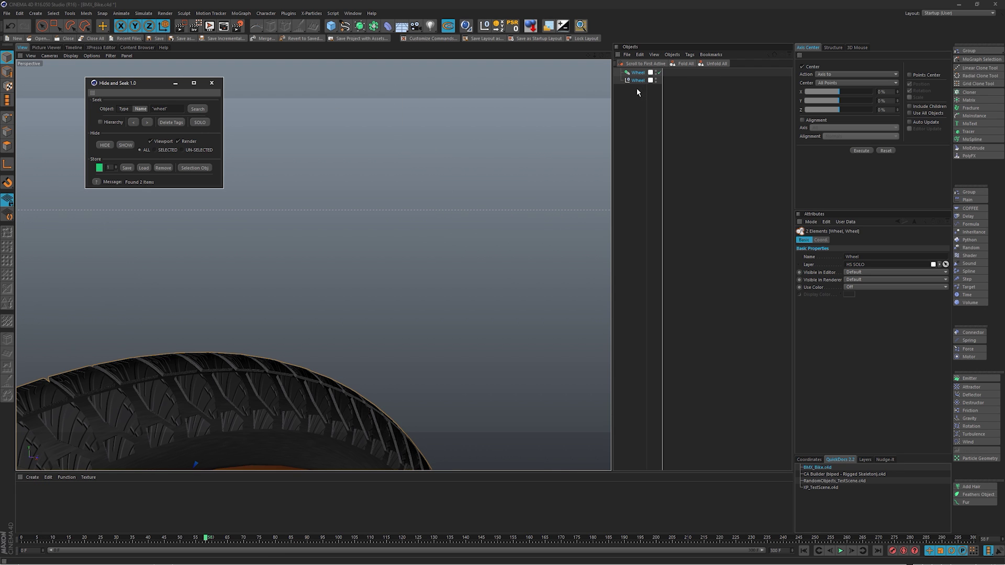
left_click(199, 123)
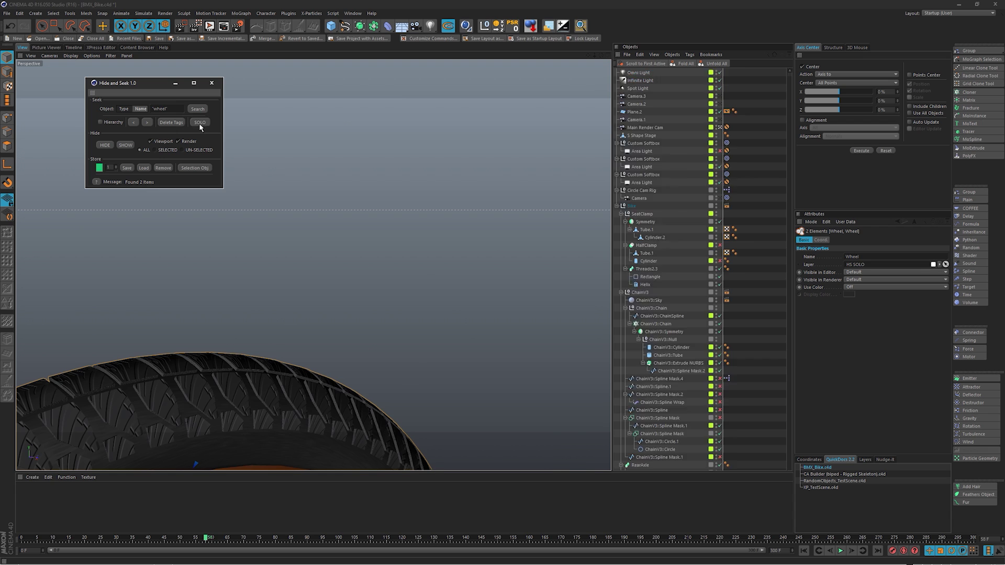
Step: Switch the search to object type and find all "cloners" in the scene
left_click(125, 109)
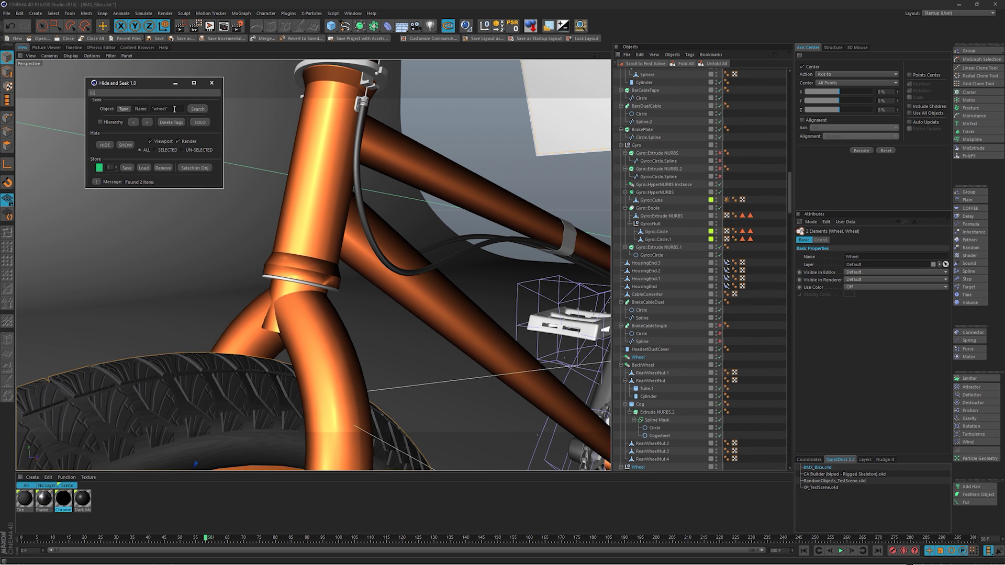
type("cloners")
key("Return")
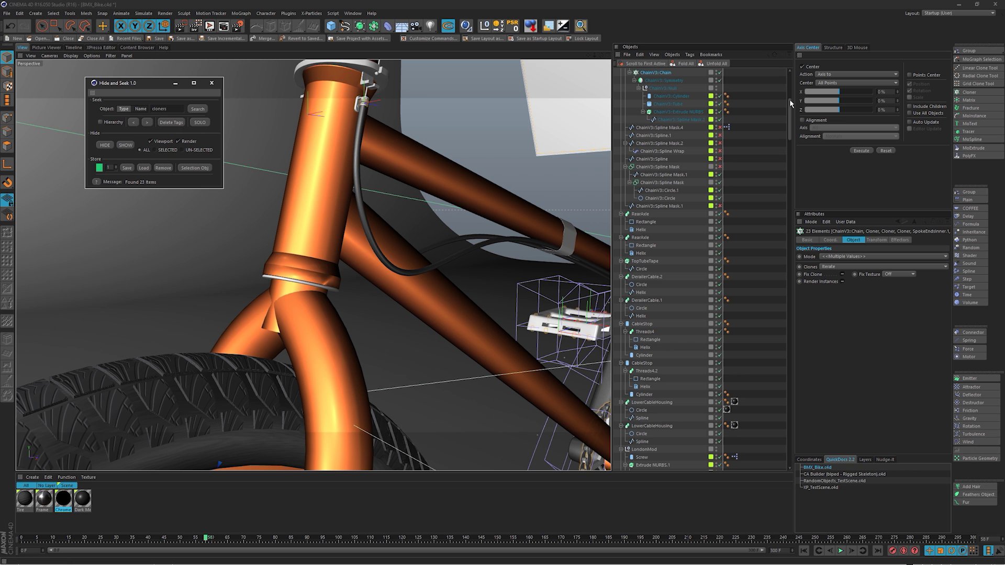
scroll(790, 104, "up", 3)
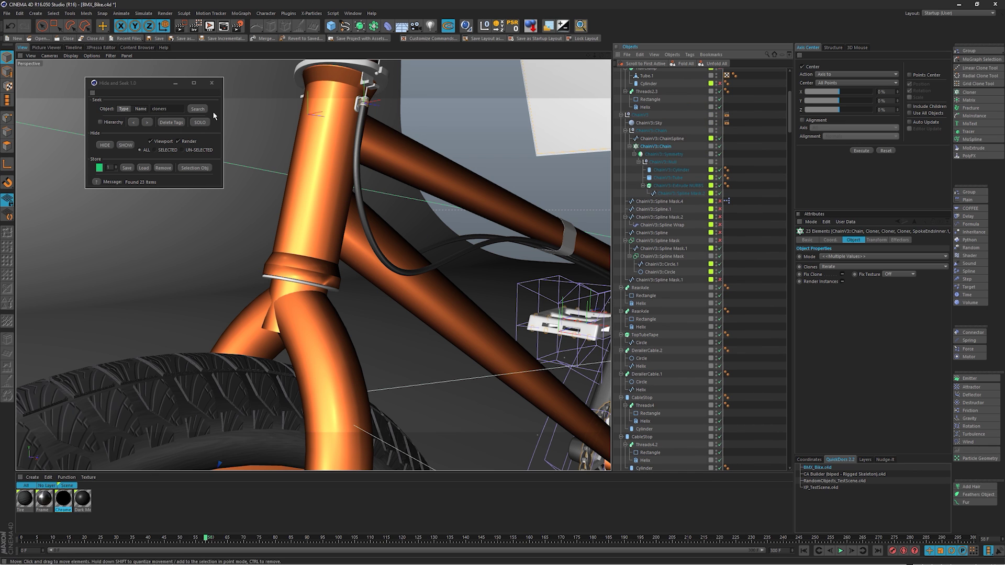
Step: Step forward through the found cloners one at a time, from the first Cloner through the wheel's spokes to the pedals' Cloner Object.3
left_click(150, 123)
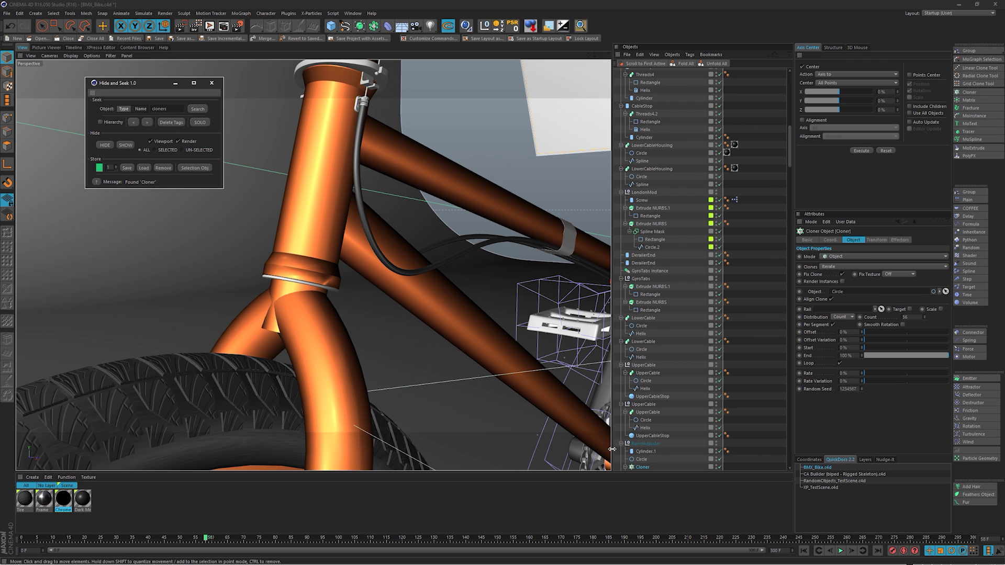
left_click(150, 123)
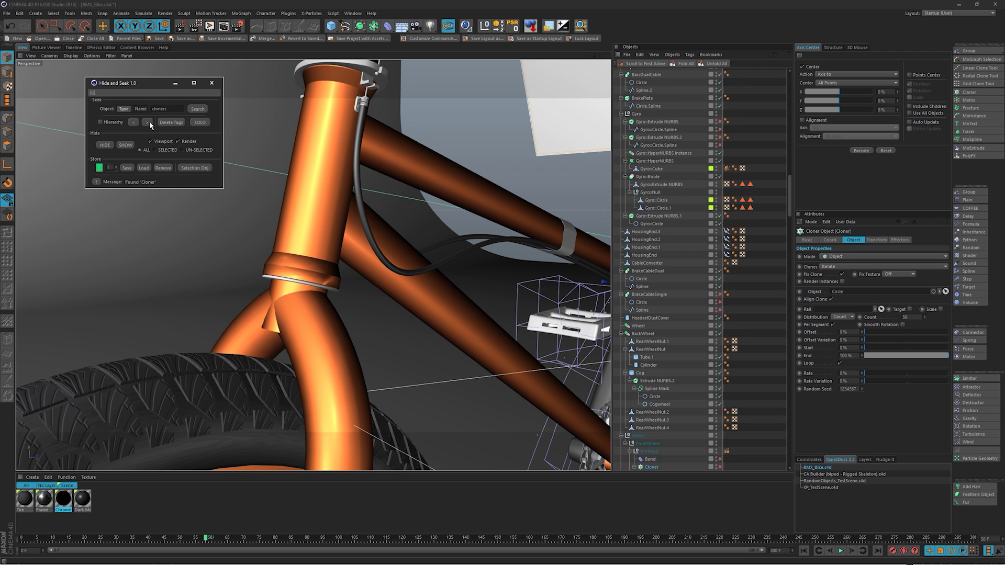
left_click(149, 123)
left_click(149, 124)
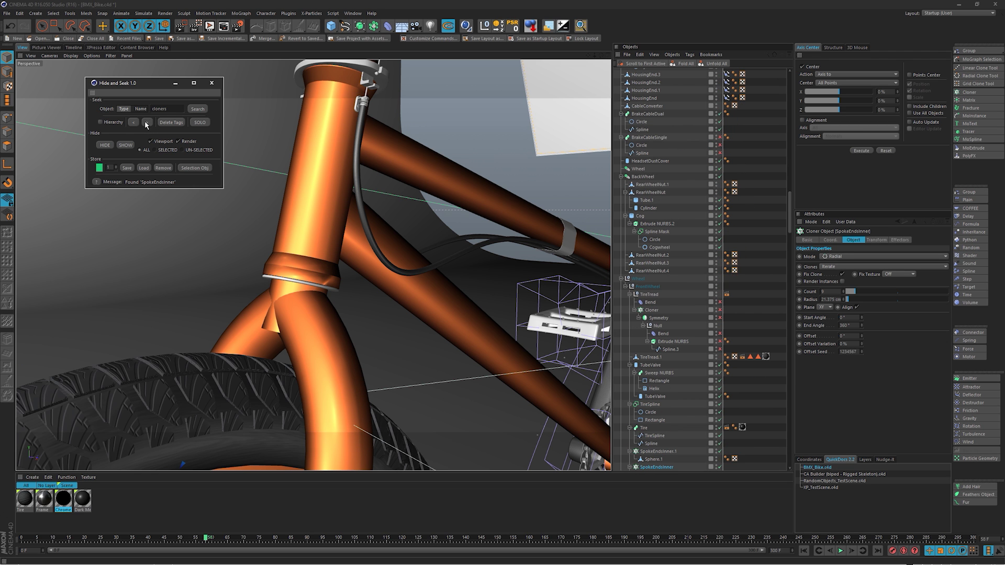
left_click(148, 124)
left_click(147, 125)
mouse_move(779, 233)
left_mouse_down()
mouse_move(774, 176)
mouse_move(782, 257)
mouse_move(782, 225)
left_mouse_up()
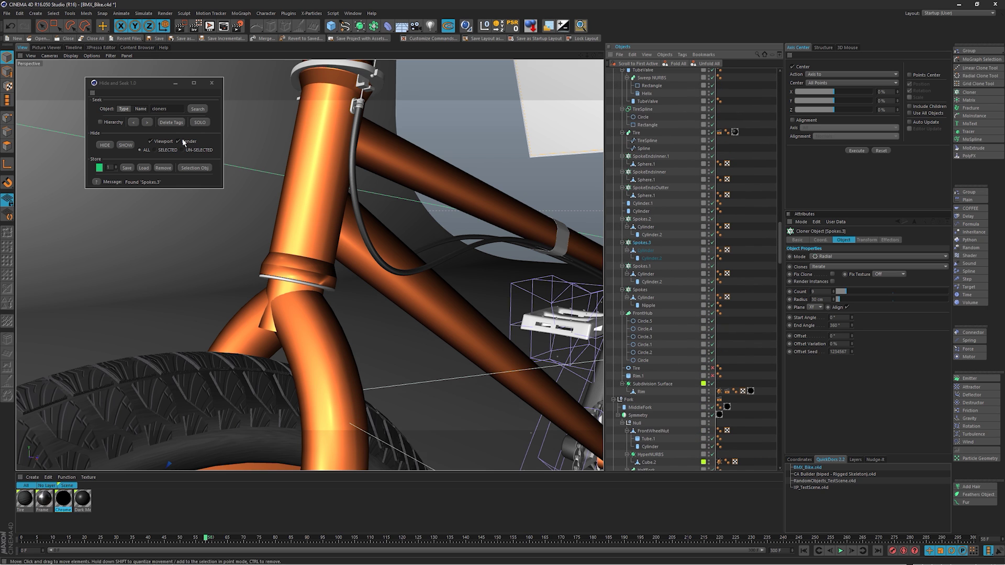
left_click(148, 122)
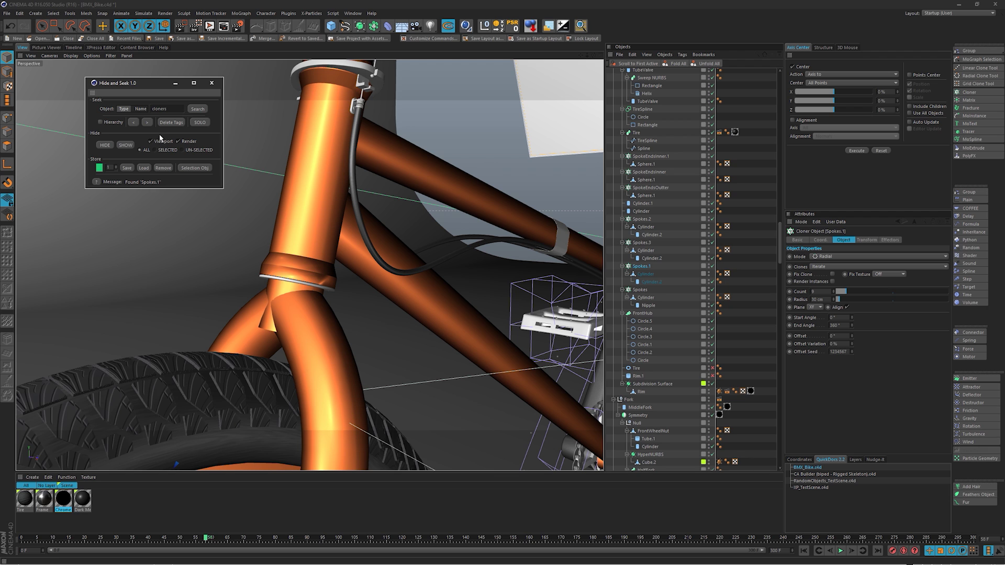
left_click(149, 123)
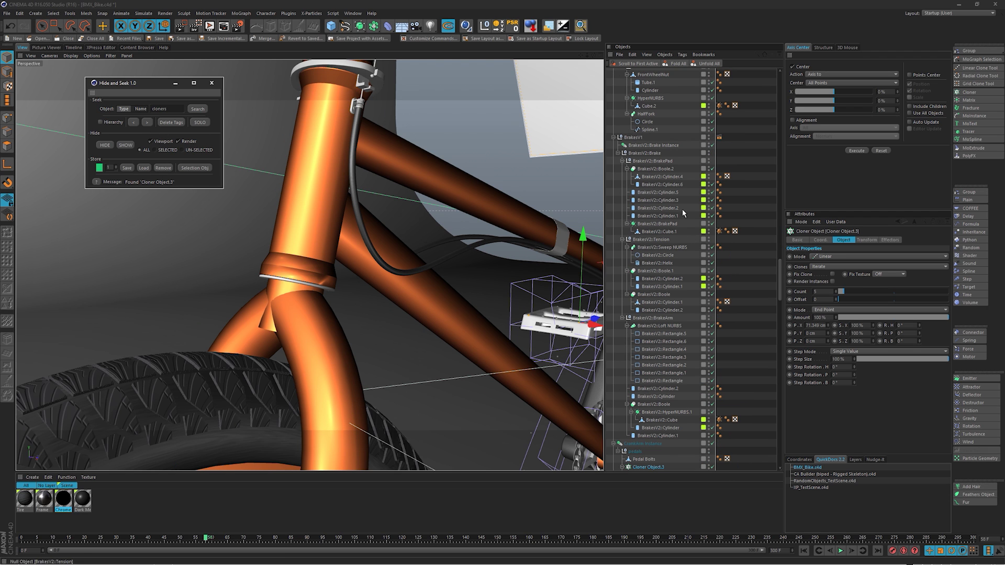
left_click(147, 122)
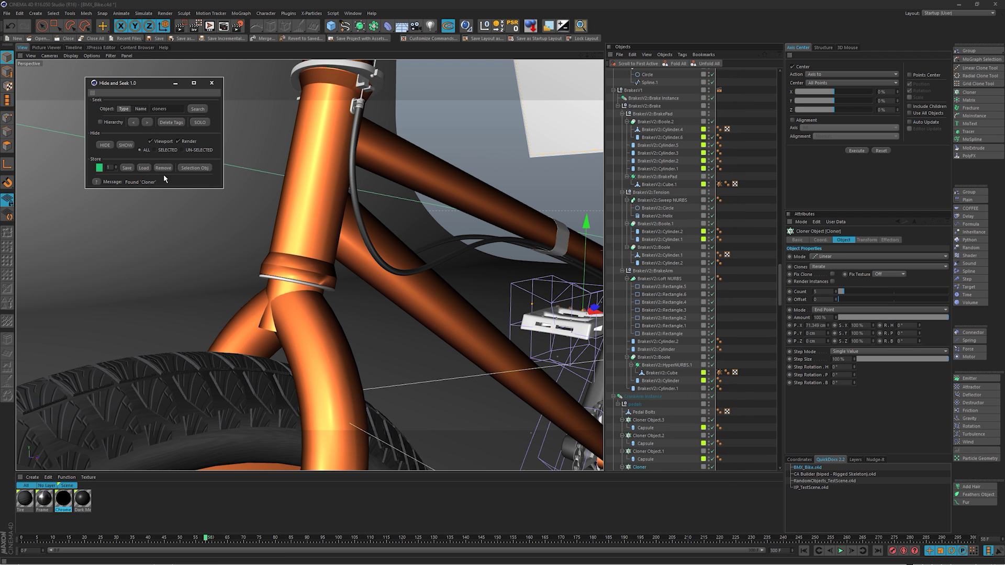
left_click(147, 122)
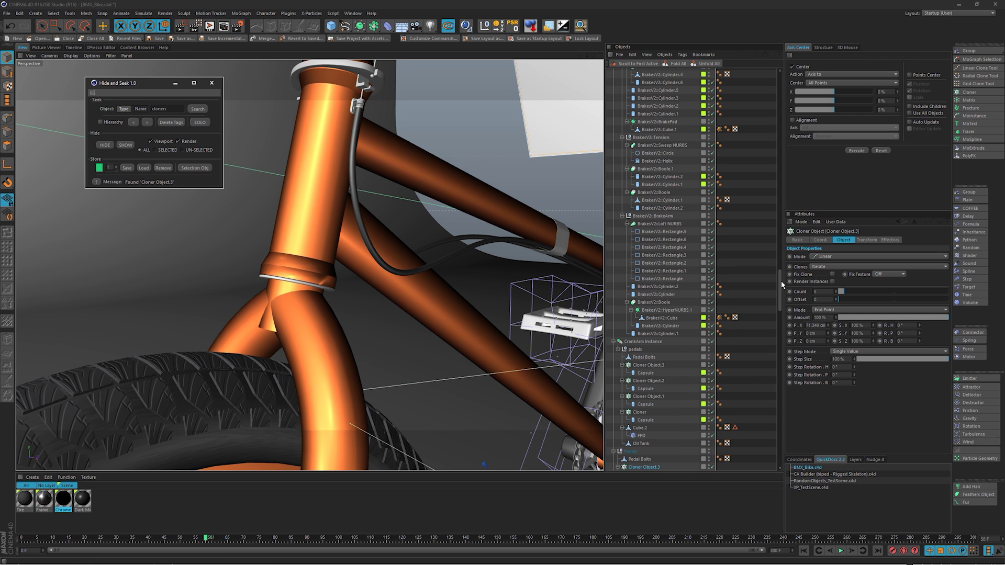
scroll(780, 304, "down", 5)
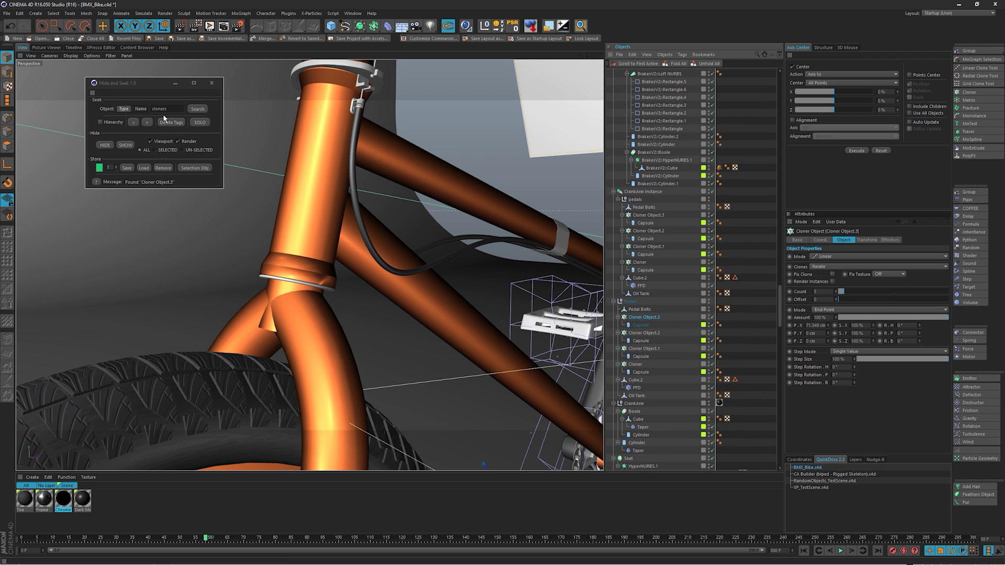
Step: Search the scene by type for "uv tags"
left_click(175, 109)
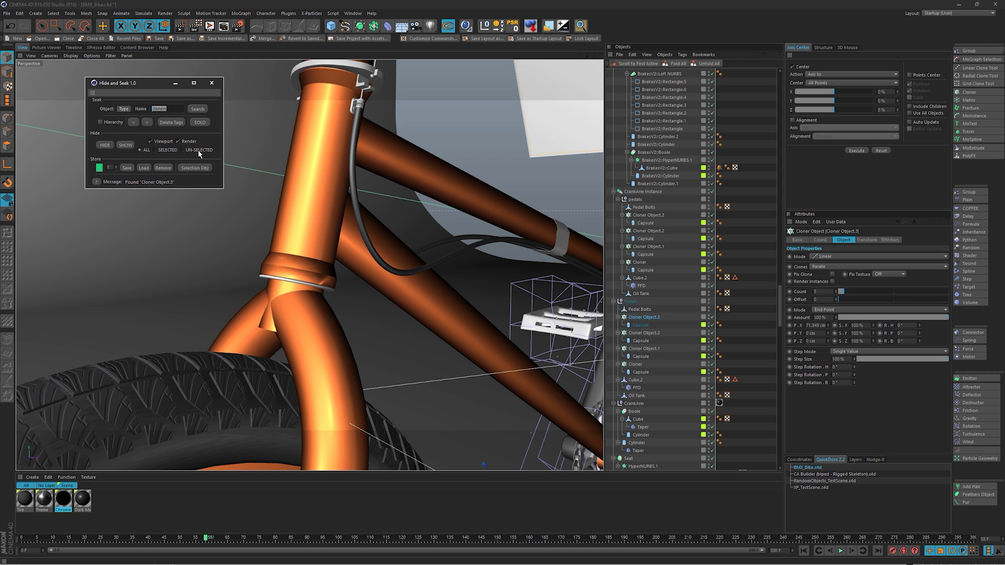
type("uv tags")
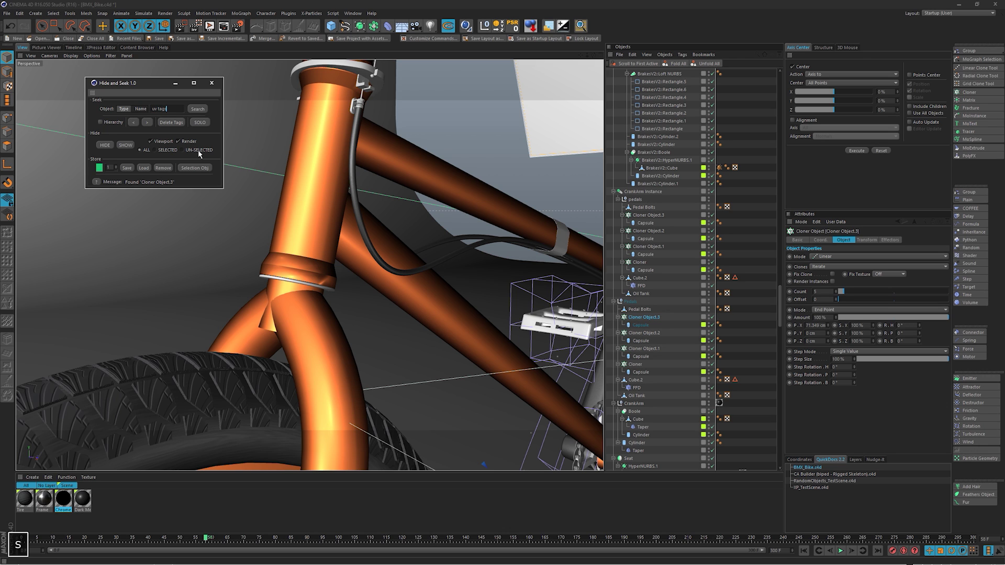
key("Return")
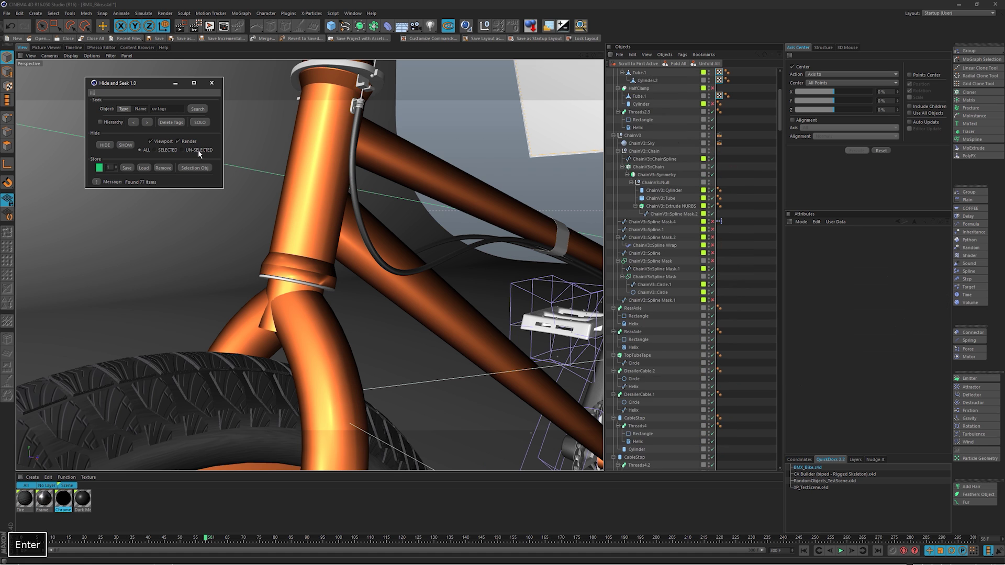
scroll(778, 123, "up", 6)
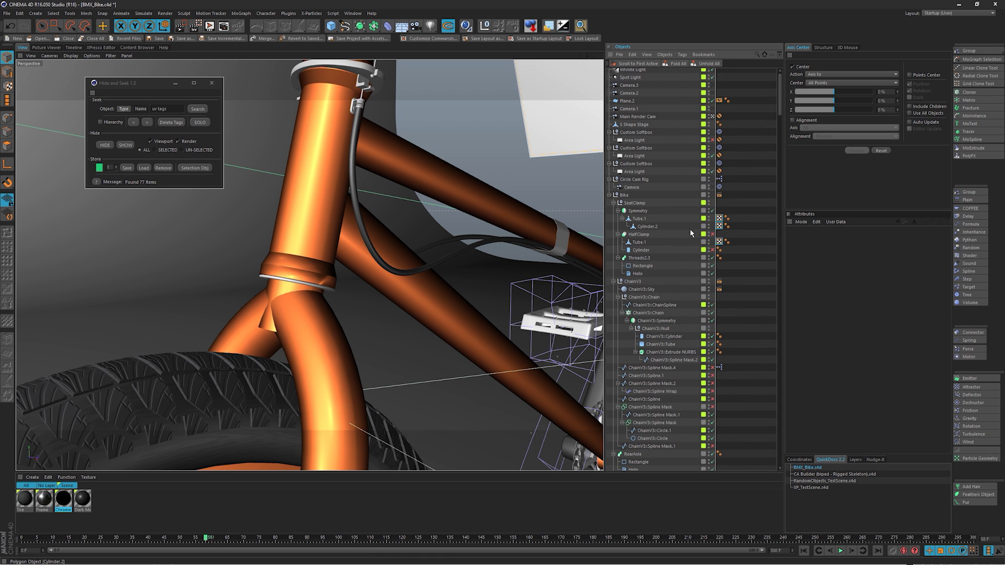
Step: Move the Hide and Seek window beside the object list and delete all the found UV tags
key("Delete")
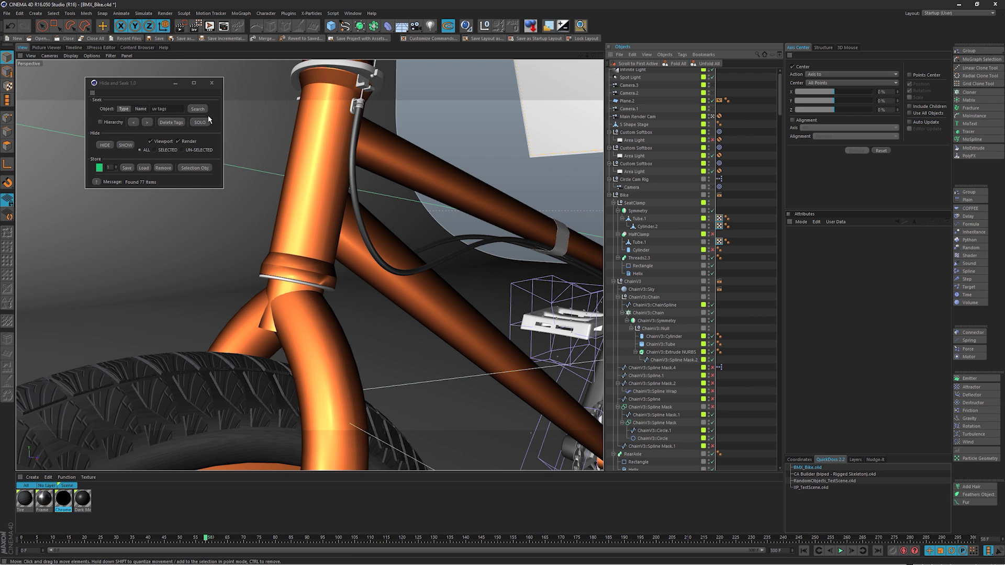
left_click_drag(159, 83, 520, 102)
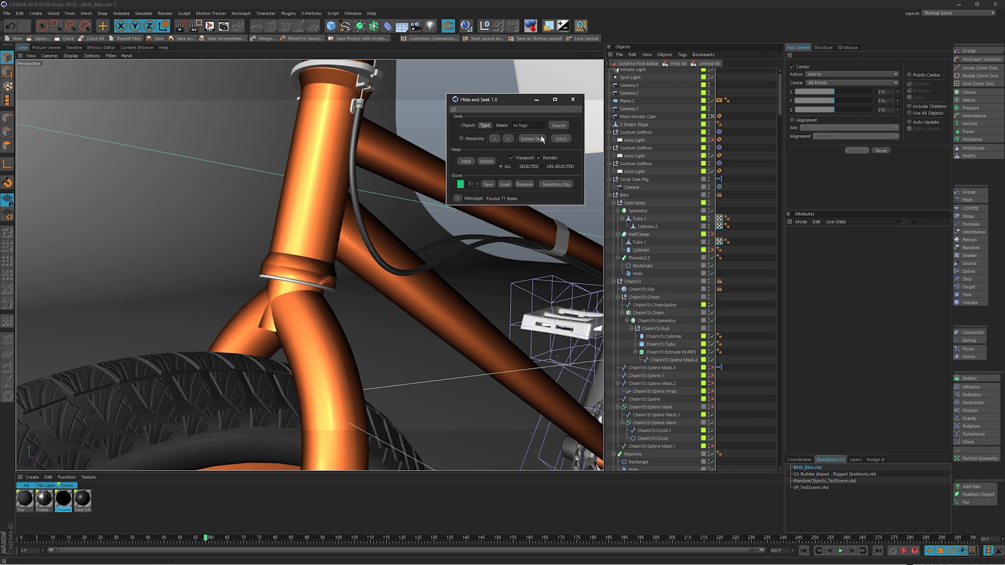
left_click(534, 139)
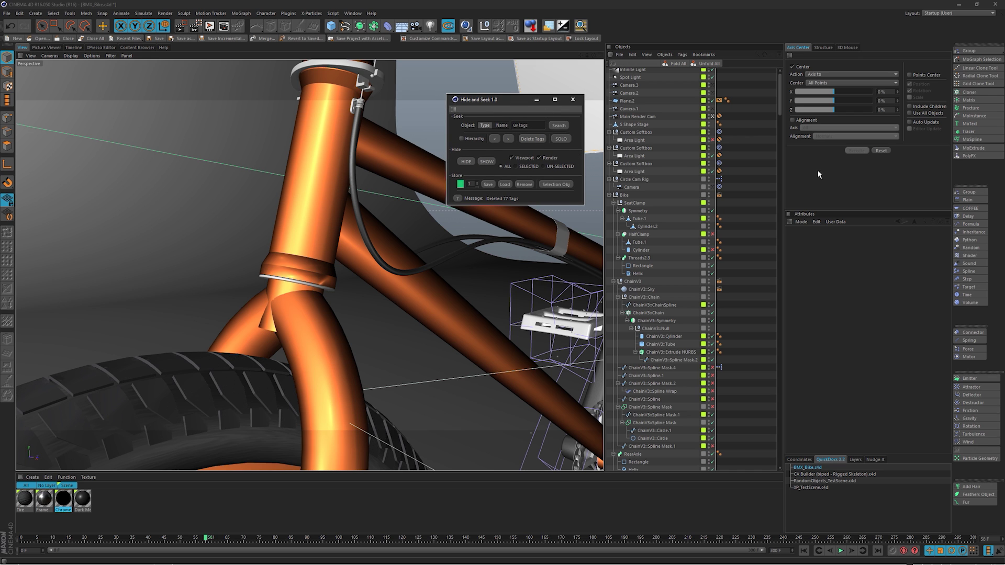
Step: Undo the UV tag deletion and check the tags on the objects further down the hierarchy
left_click(768, 177)
key("ctrl+z")
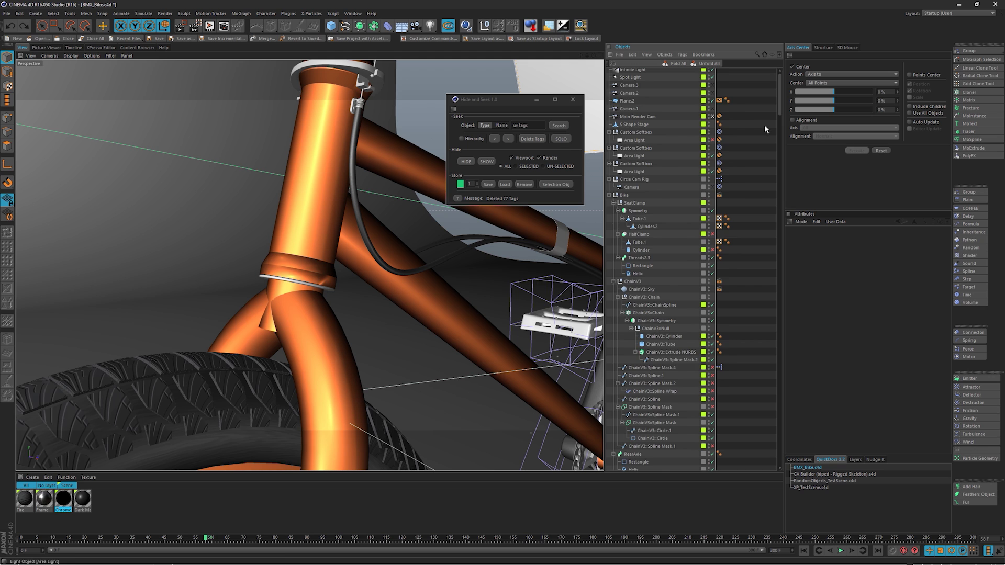
scroll(764, 125, "down", 10)
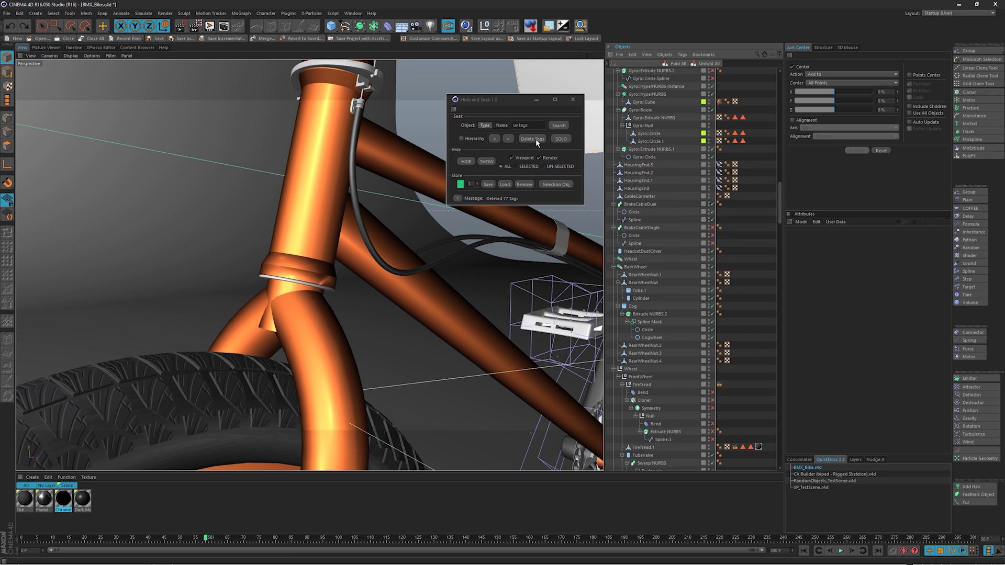
Step: Turn on the Hierarchy option and delete only the UV tags among the selected tags from HousingEnd down to RearWheelNut
left_click(467, 139)
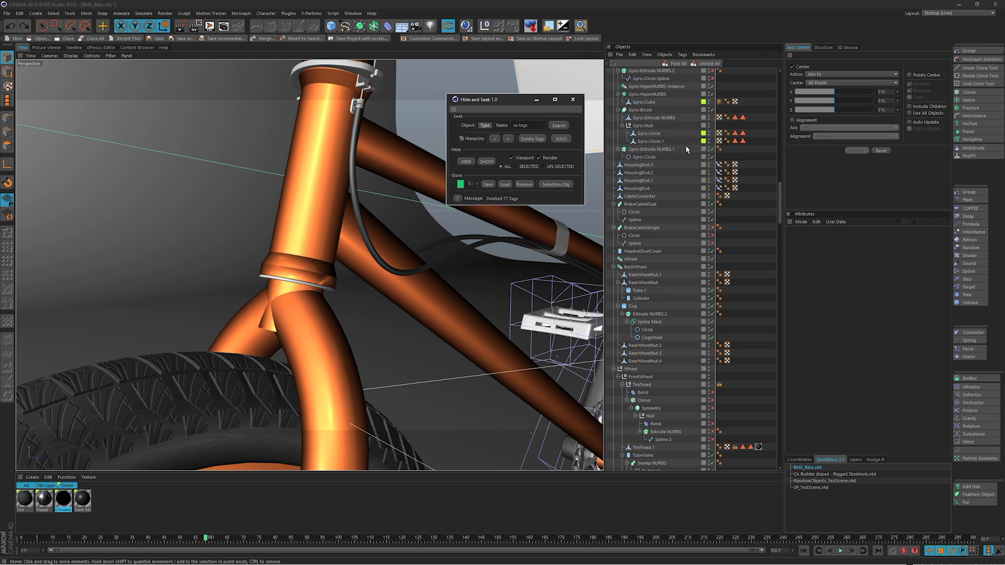
left_click_drag(762, 184, 735, 215)
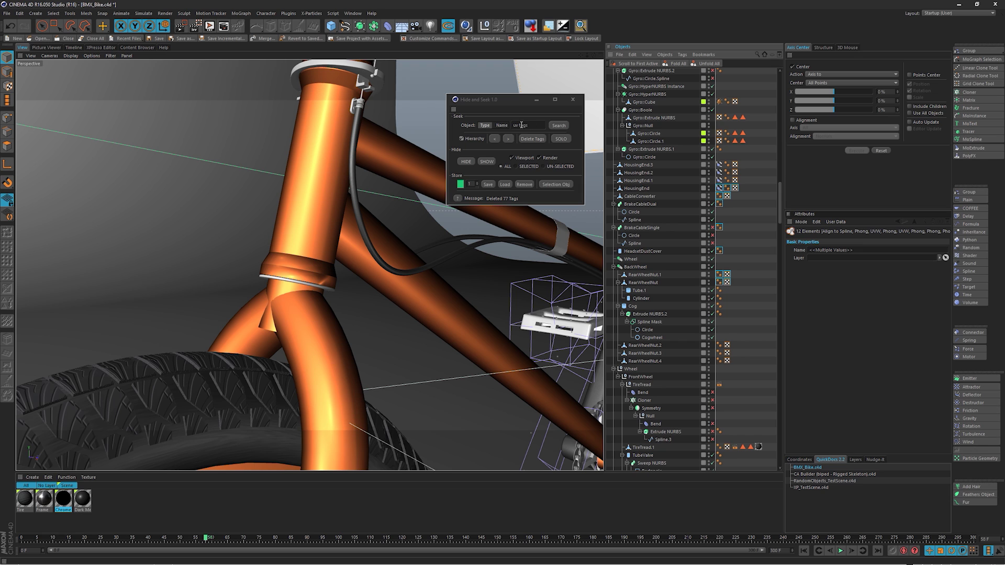
left_click(531, 140)
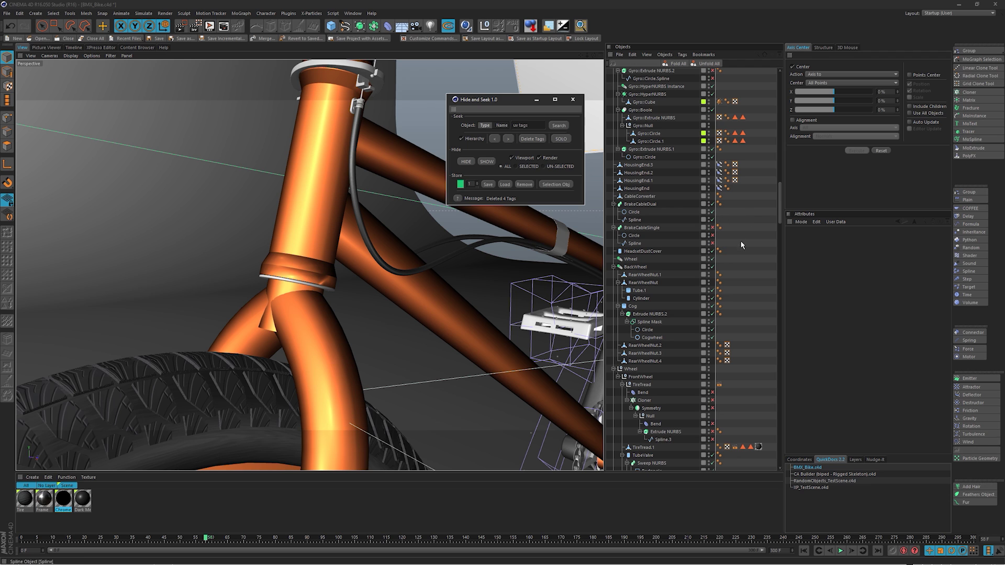
Step: Undo that deletion, try the same UV tag deletion on the Gyro circles and HousingEnd.3, and undo it too
key("ctrl+z")
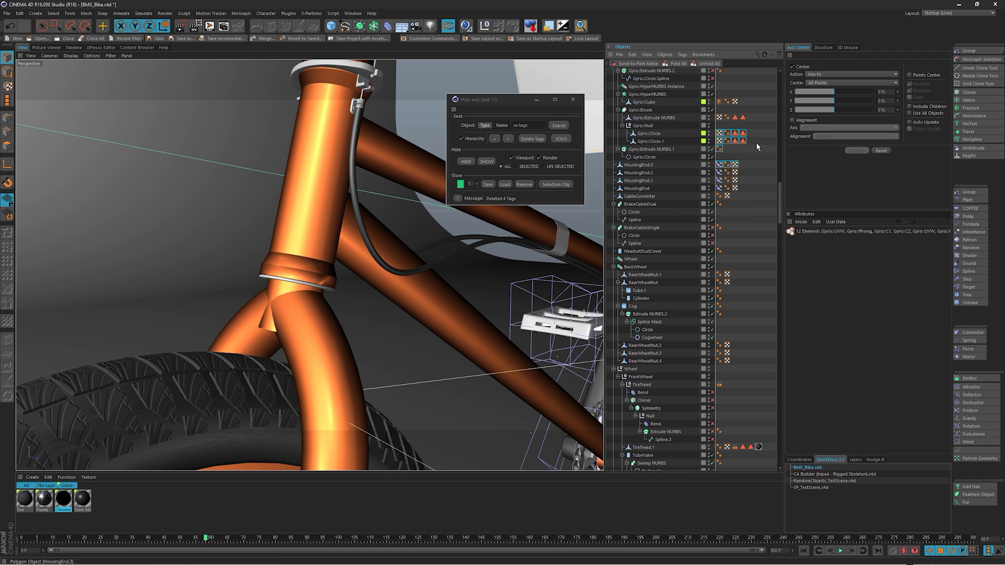
left_click(533, 138)
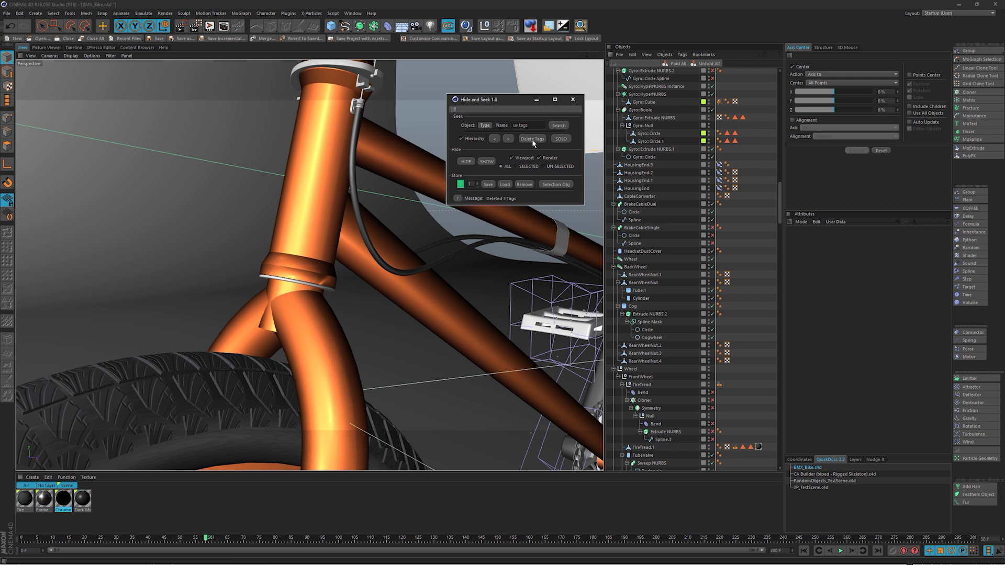
key("ctrl+z")
Step: Turn off the Hierarchy option and search the scene by type for "sweep"
left_click(501, 126)
key("p")
left_click(533, 125)
left_click_drag(532, 125, 506, 131)
left_click(485, 126)
type("sweep")
key("Return")
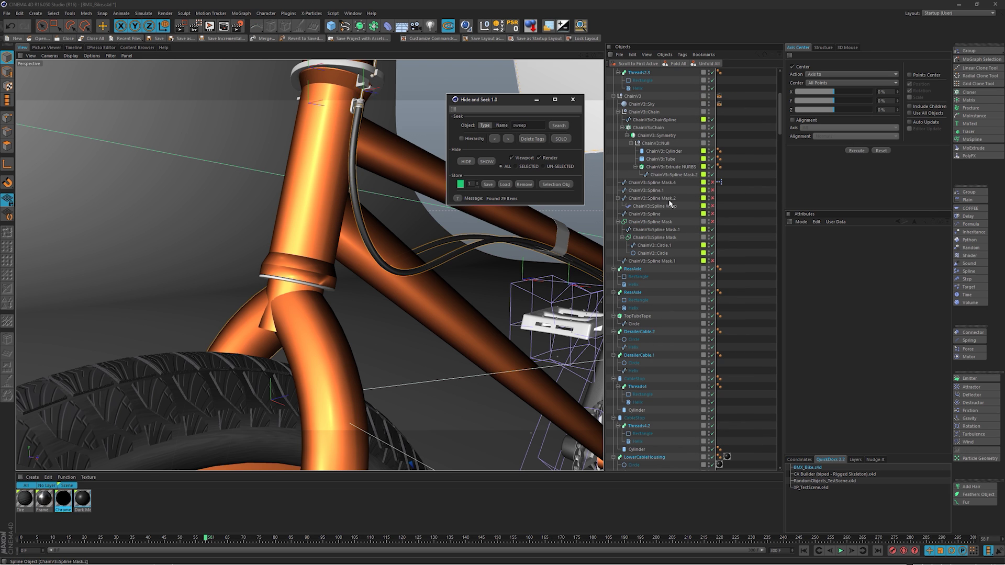
Step: Repeat the sweep search with ChainV3 splines selected, once replacing the selection and once adding the found sweeps to it
left_click_drag(692, 184, 624, 230)
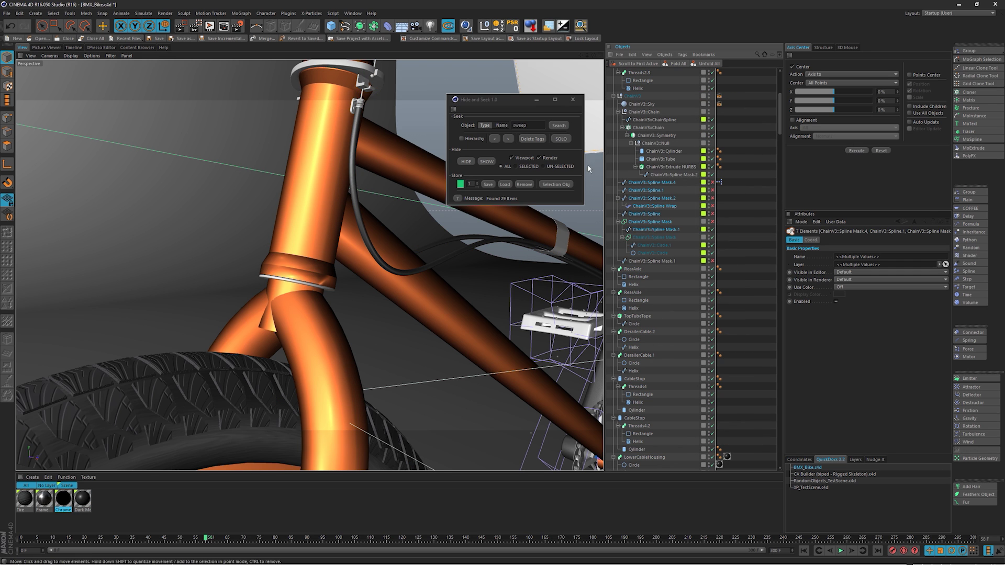
left_click(558, 125)
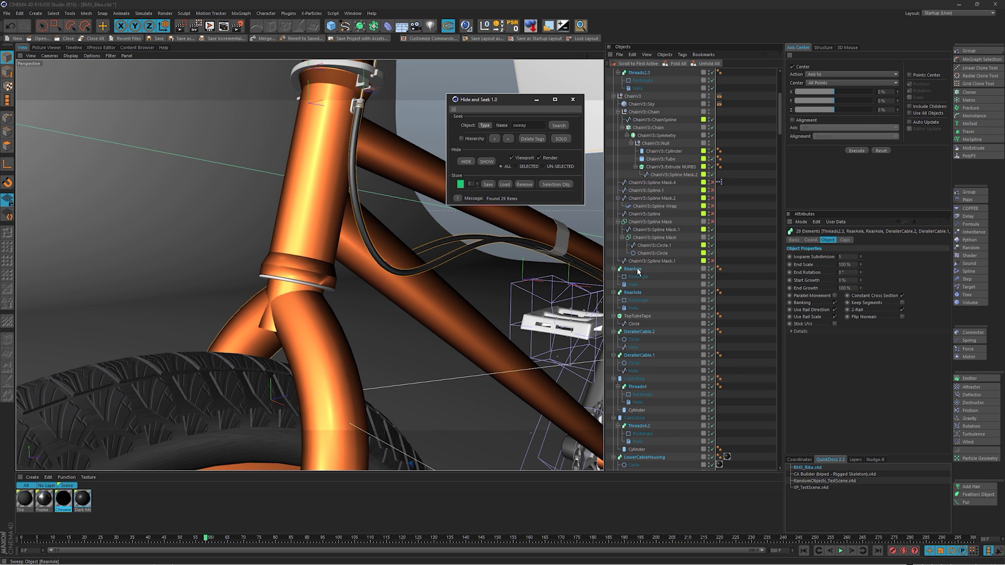
left_click_drag(686, 182, 634, 217)
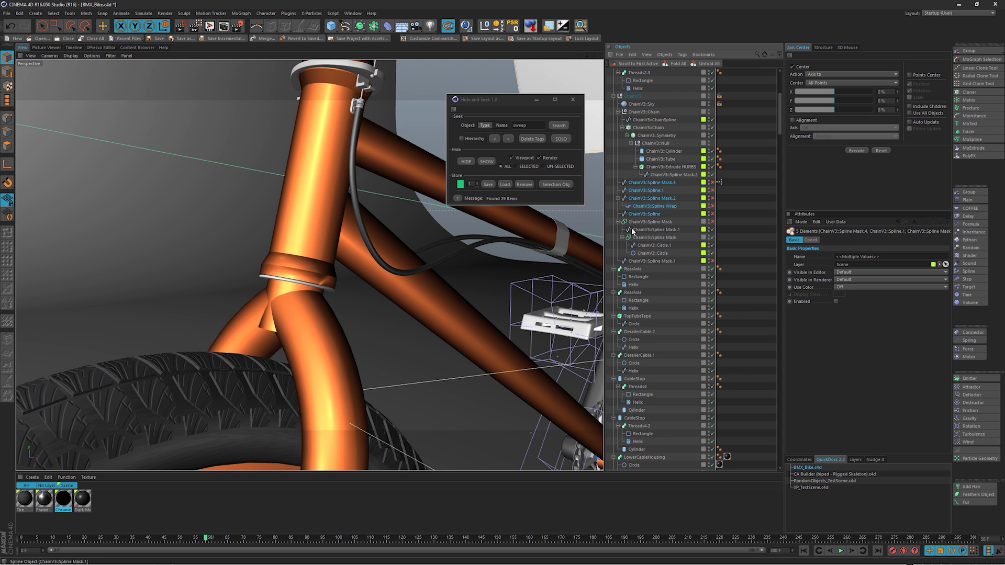
left_click(558, 126)
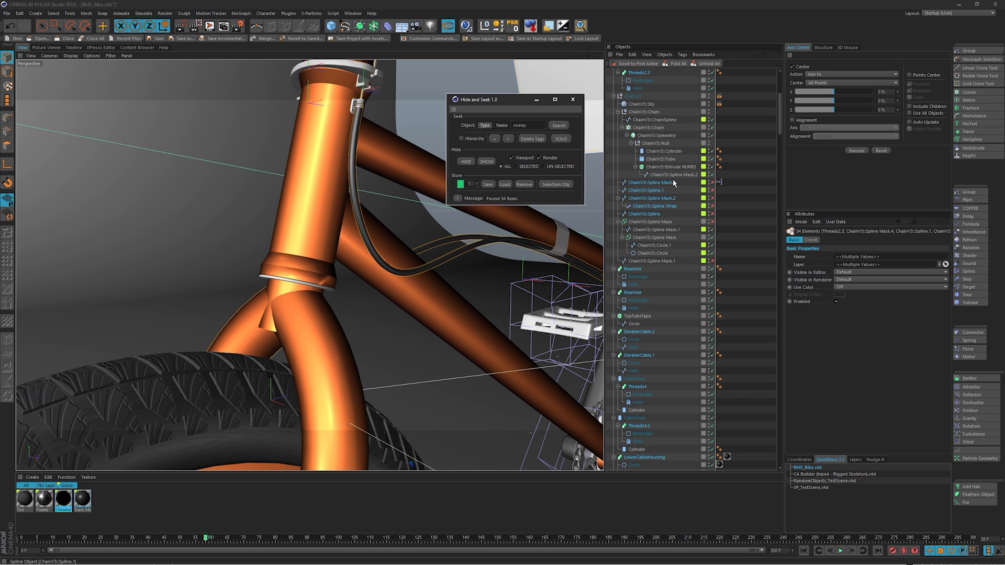
key("shift")
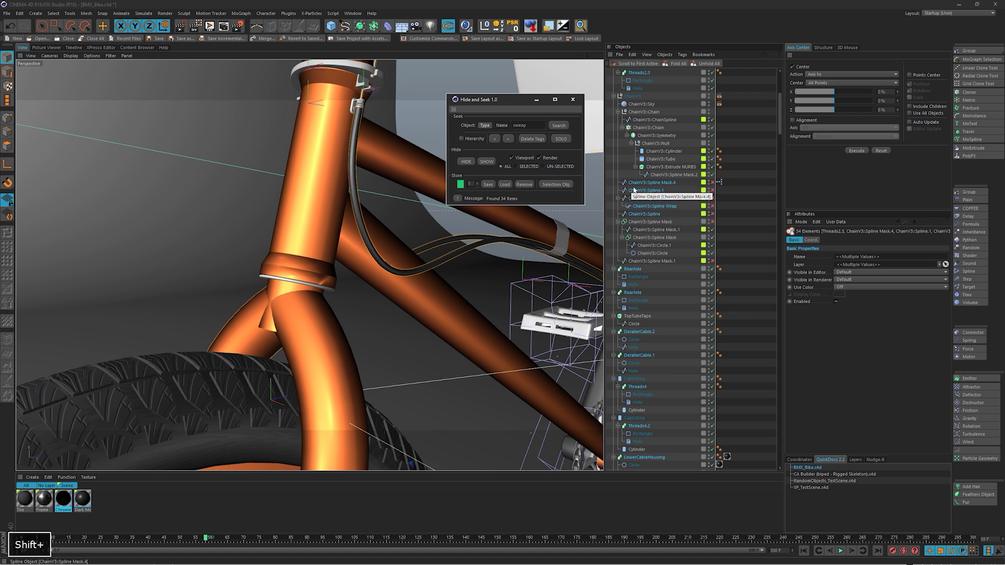
Step: Switch to the scene CA Builder (biped - Rigged Skeleton).c4d, clear its selection and show the start of the object hierarchy
double_click(810, 474)
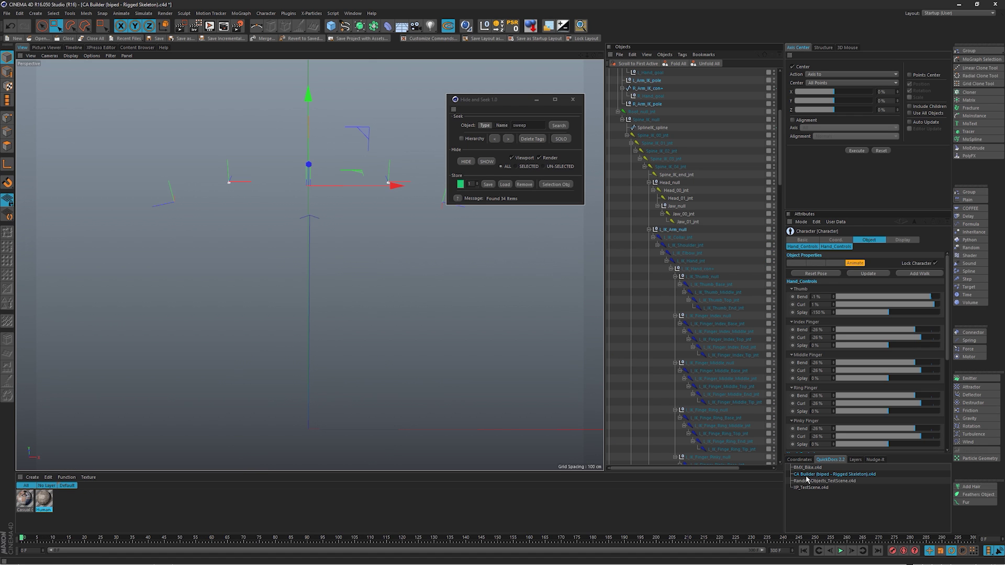
left_click(724, 116)
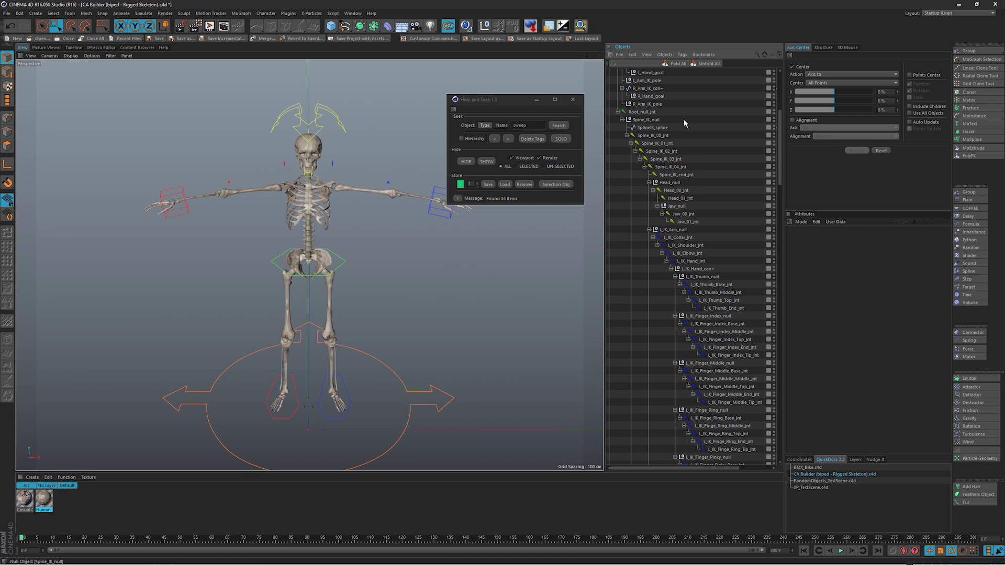
left_click_drag(506, 103, 491, 84)
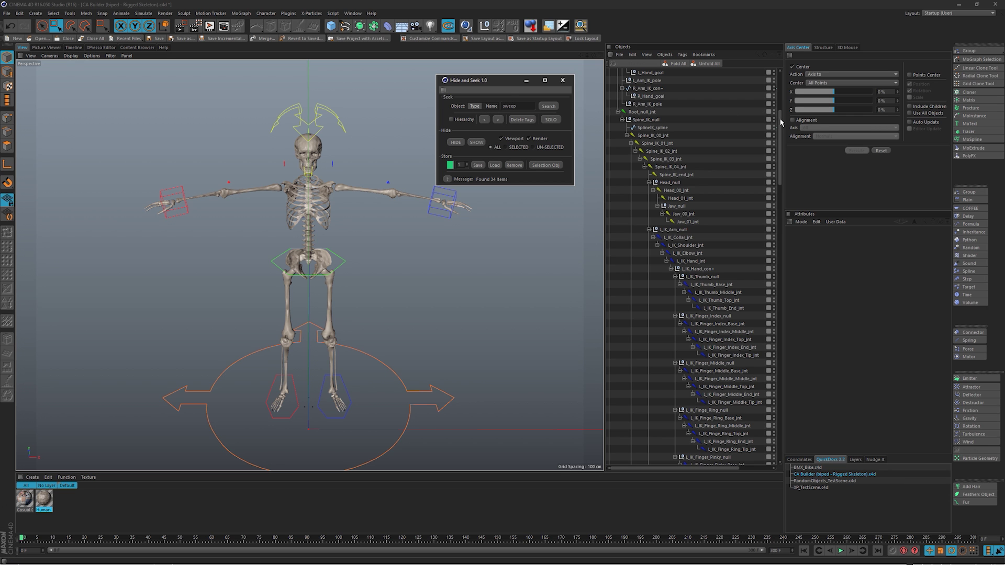
left_click_drag(780, 122, 783, 55)
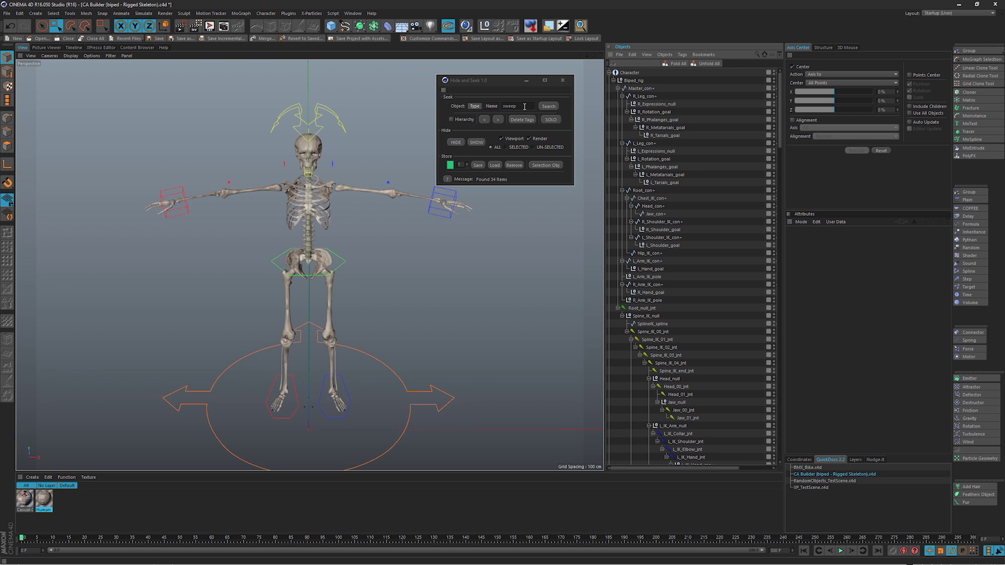
Step: Search the skeleton scene by name for "arm" and solo the found objects
double_click(524, 106)
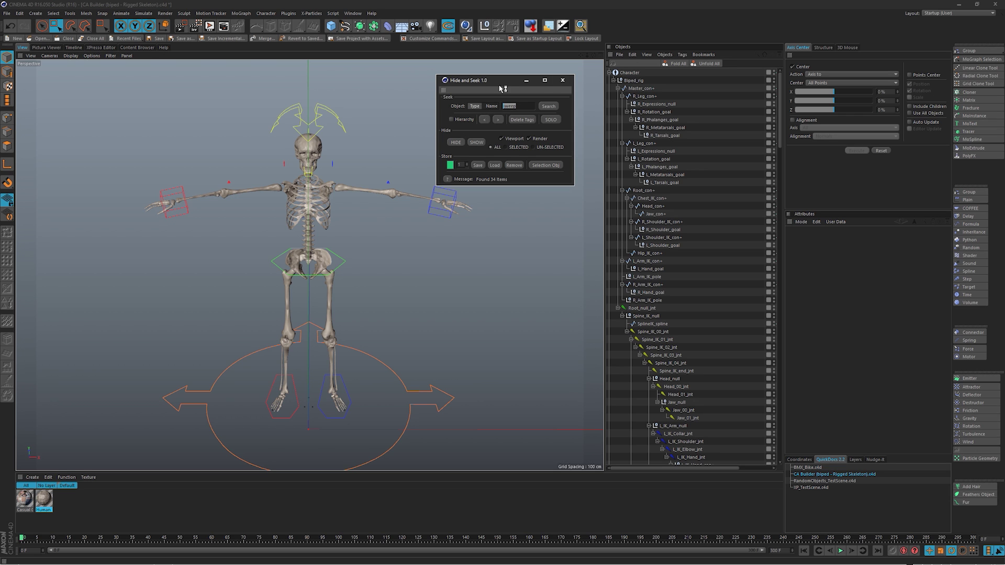
left_click_drag(502, 89, 489, 79)
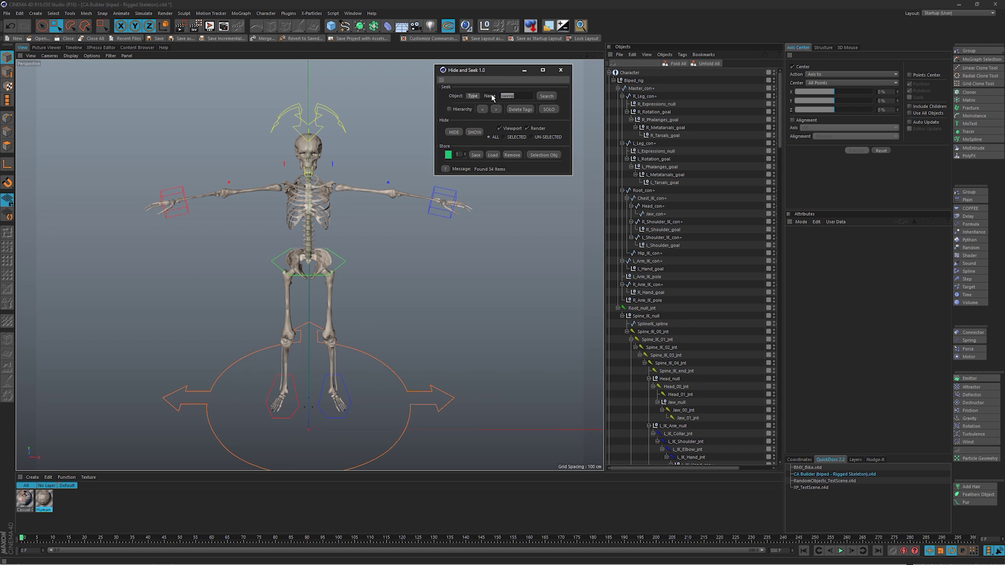
left_click(490, 96)
double_click(522, 95)
type("arn")
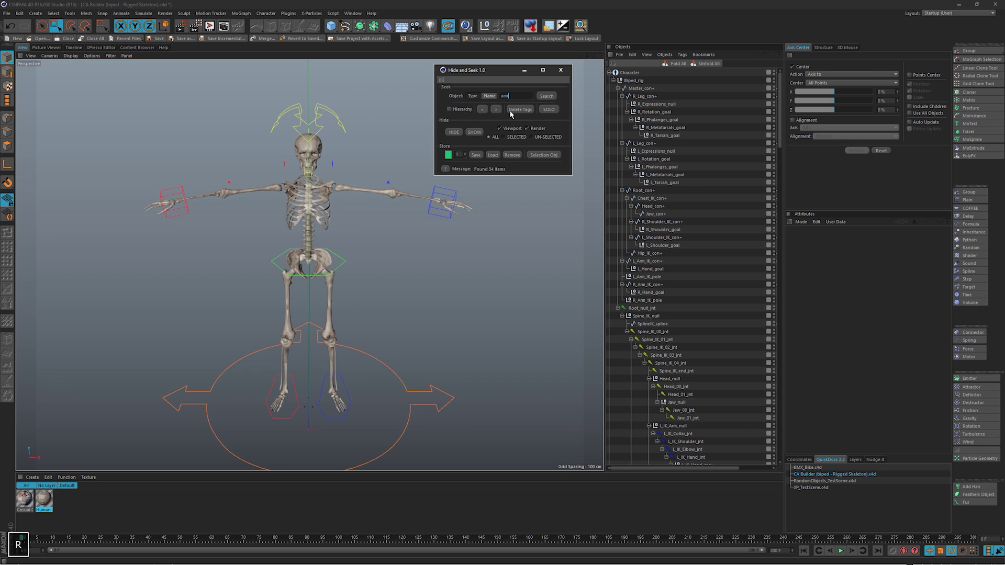
key("BackSpace")
type("m")
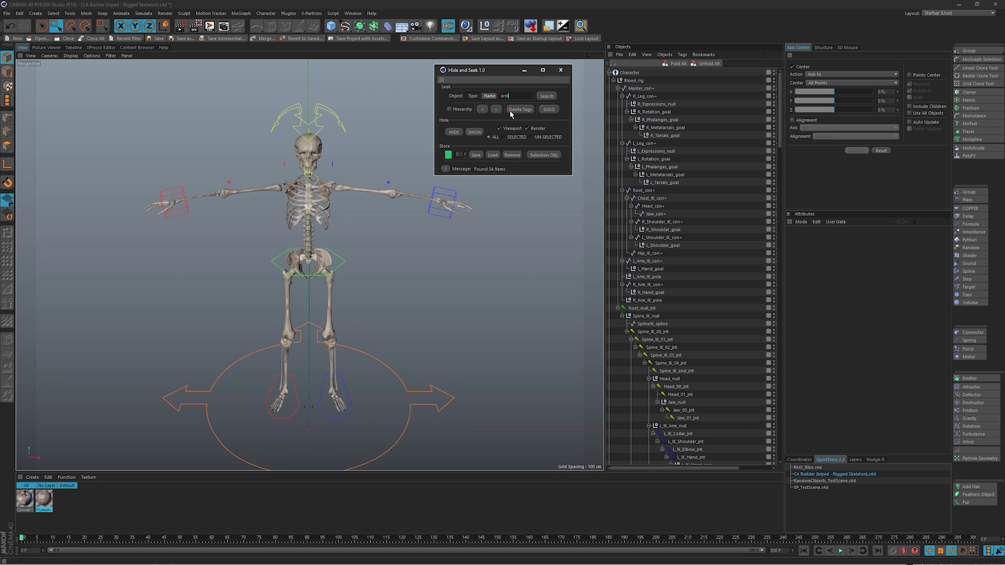
left_click(549, 98)
left_click(549, 109)
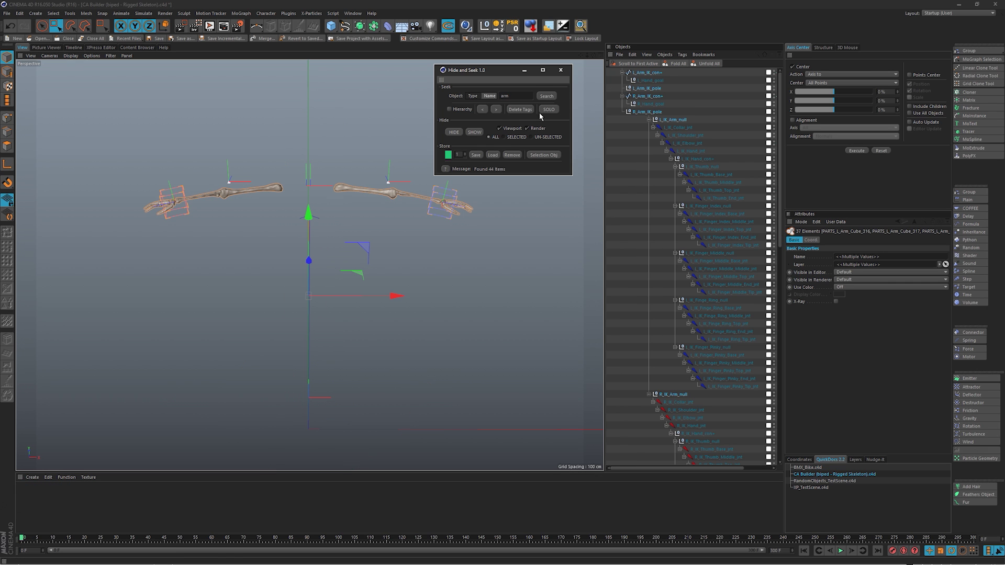
Step: Examine the soloed arm controls, joints and bone parts in the viewport and object list, and end the solo
right_click_drag(385, 194, 403, 183, "alt")
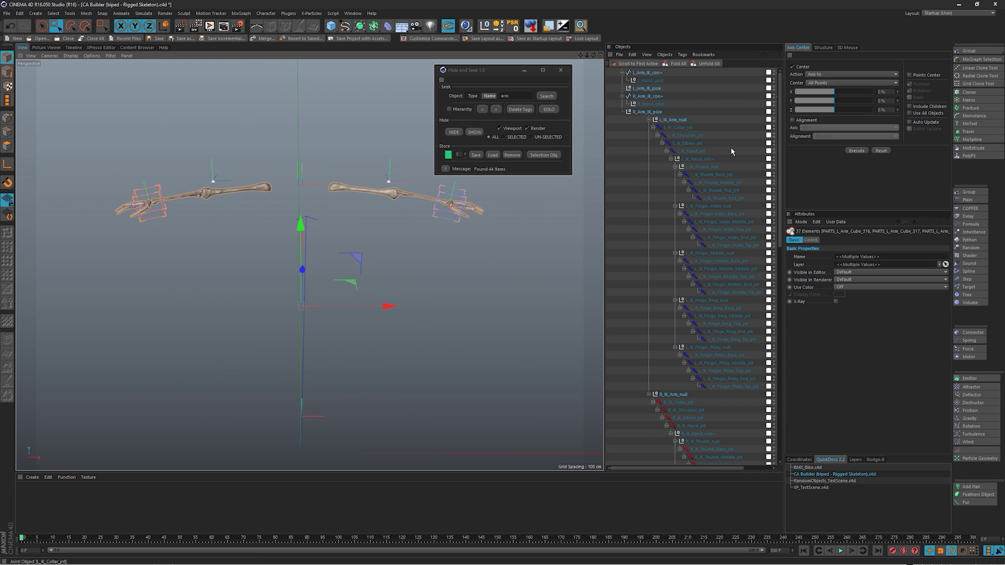
scroll(773, 153, "down", 2)
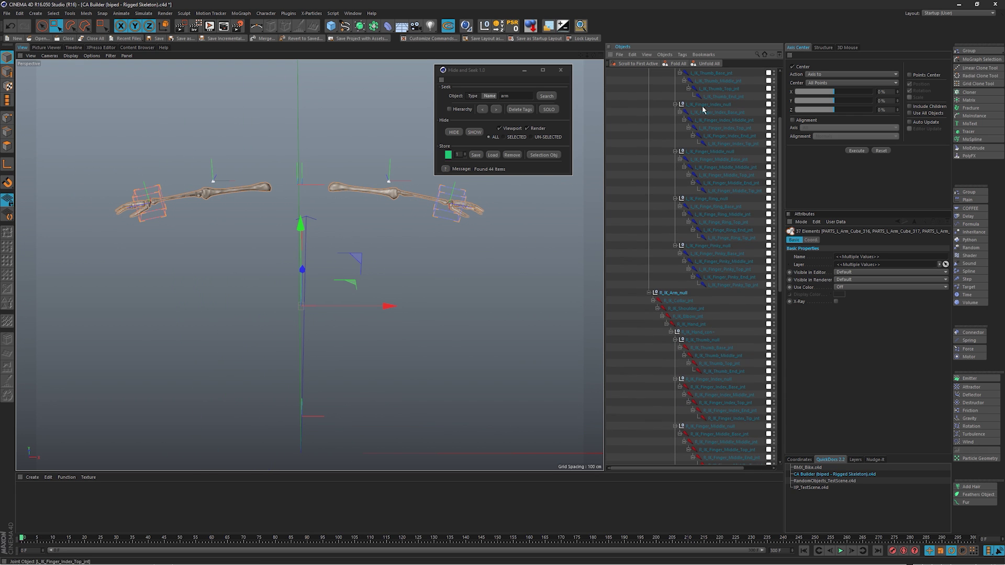
left_click_drag(780, 161, 799, 351)
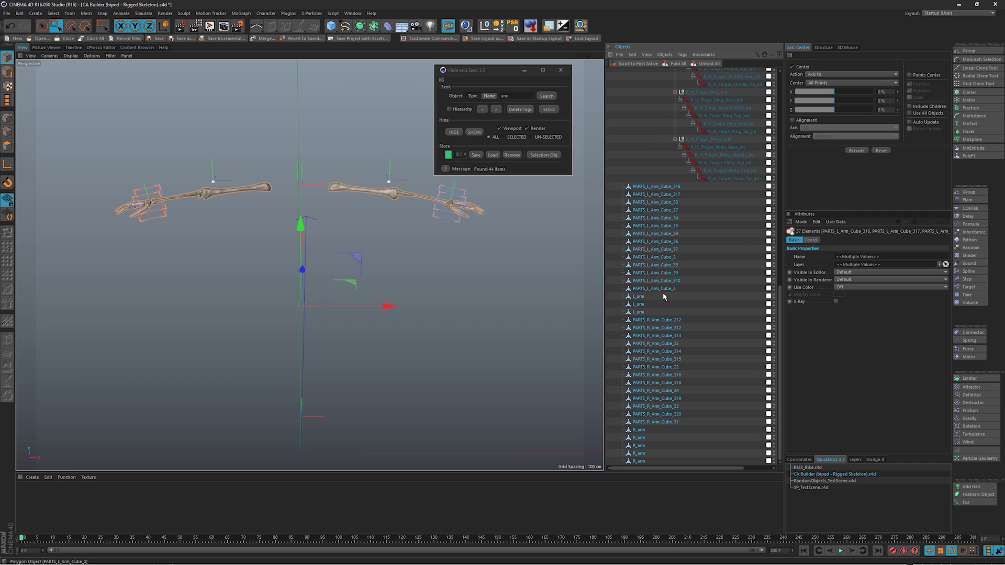
left_click_drag(780, 309, 740, 83)
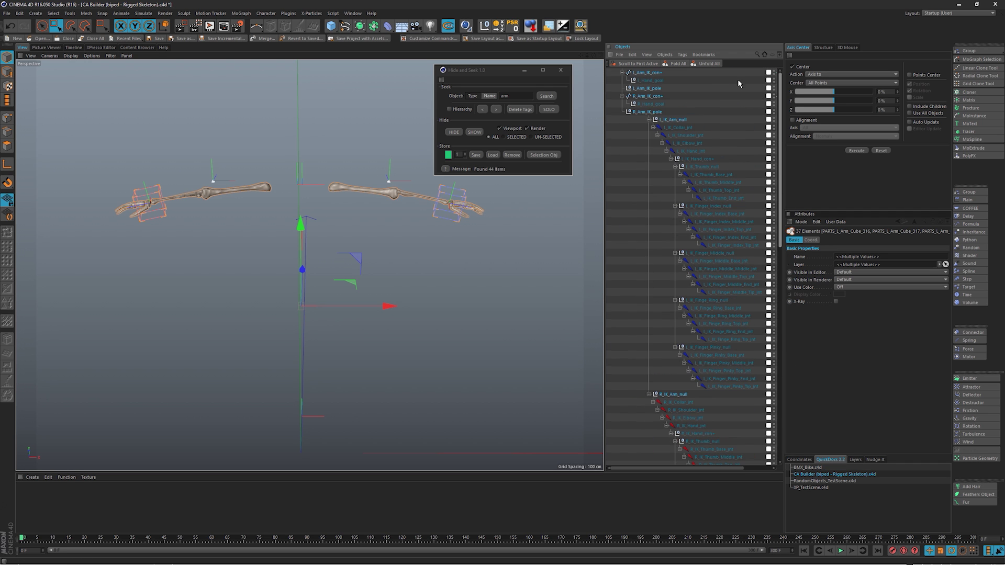
left_click(547, 108)
Step: Restrict the "arm" search to the Biped_rig hierarchy, solo the found objects for review and end the solo
left_click(779, 112)
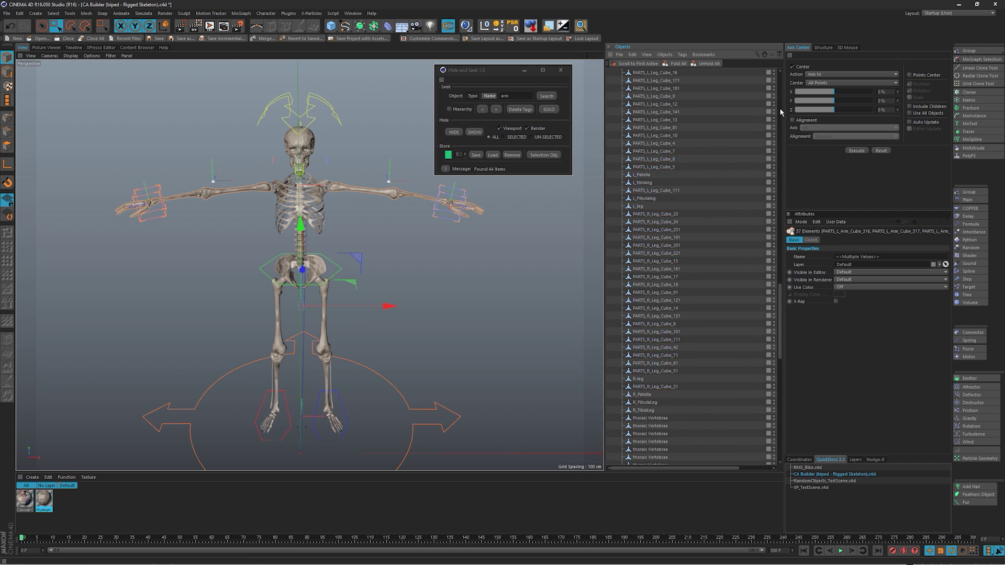
left_click(633, 75)
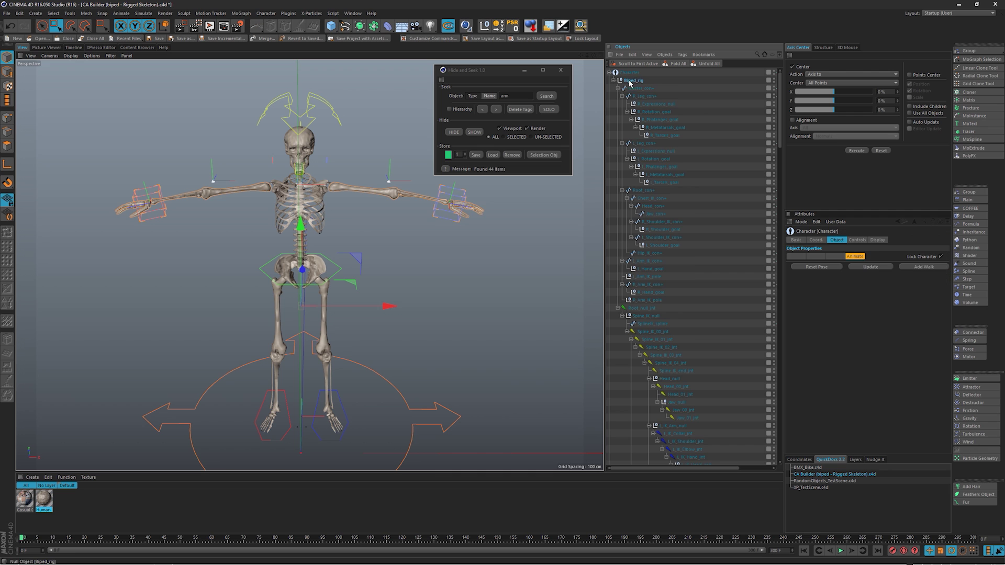
left_click(614, 81)
left_click(614, 81)
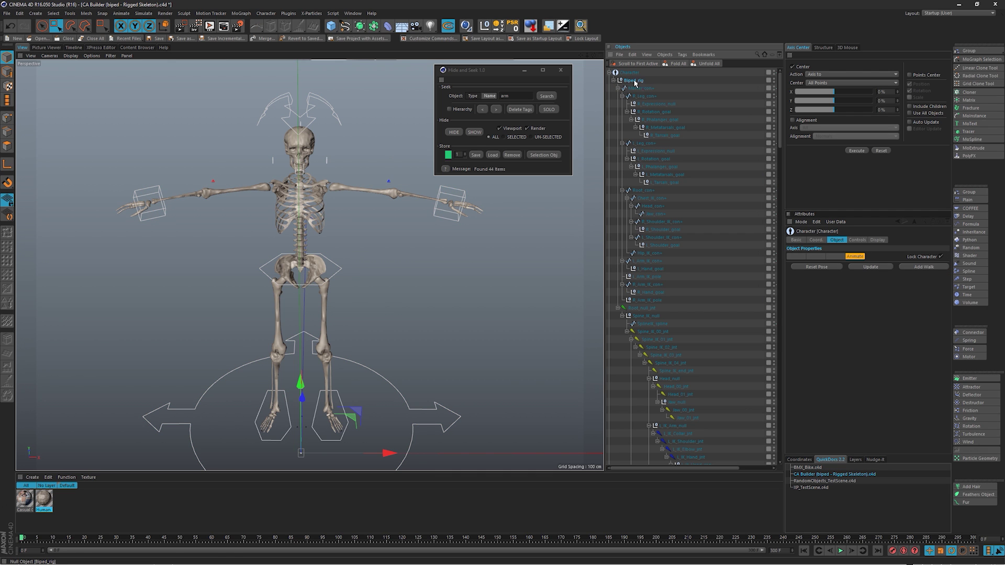
left_click(455, 109)
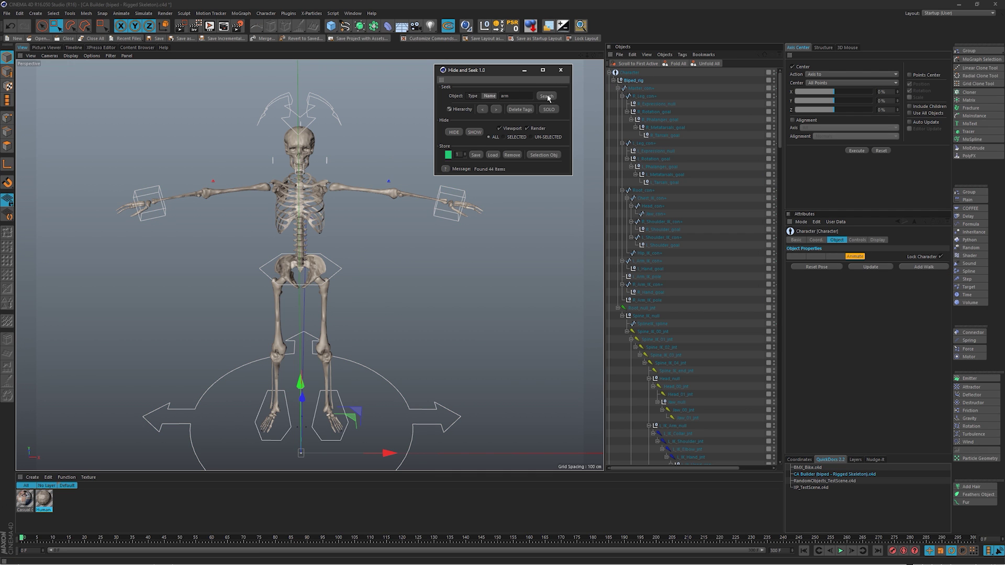
left_click(547, 96)
left_click(549, 108)
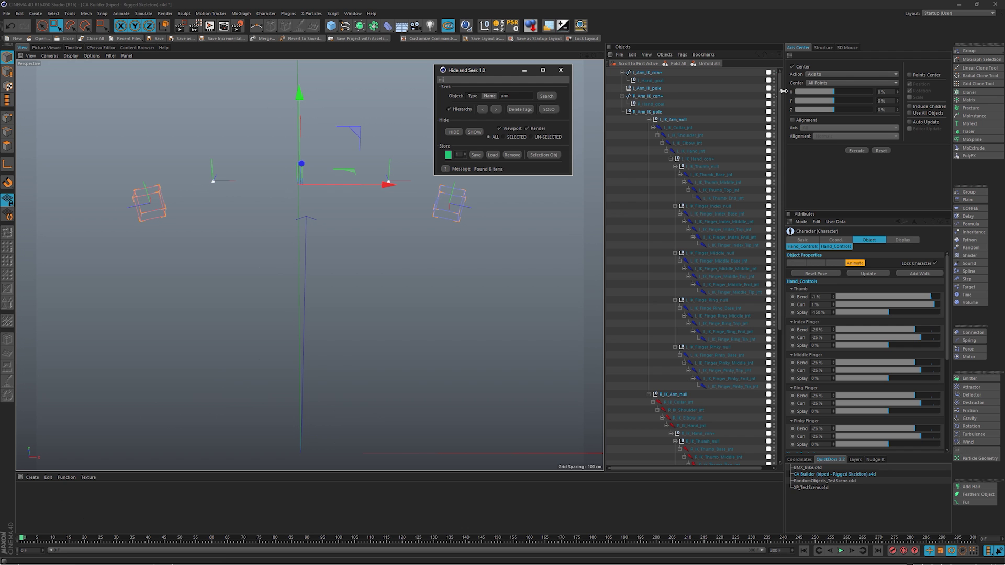
left_click_drag(780, 100, 753, 63)
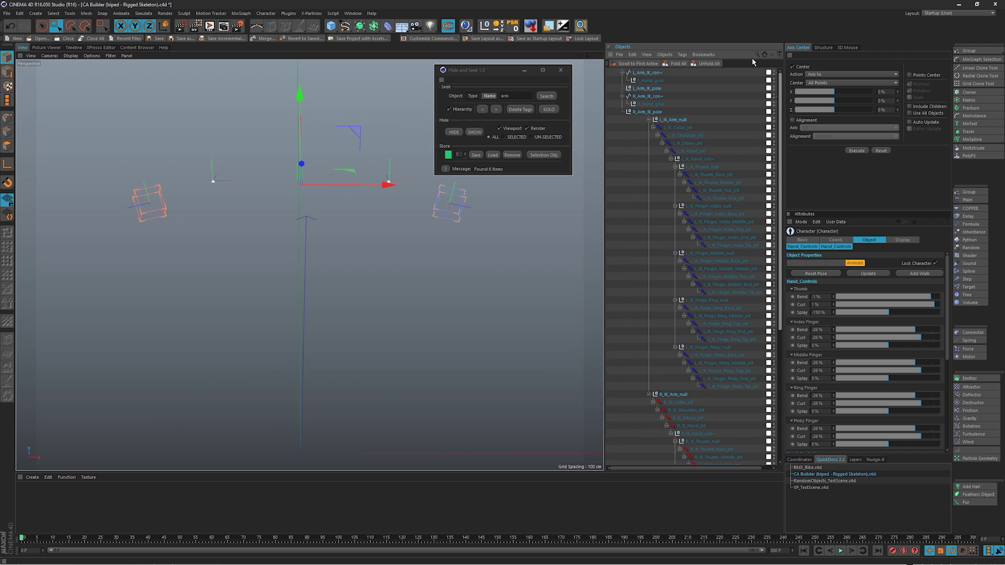
left_click(548, 109)
Step: Search the whole scene by name for "leg" with Hierarchy off, solo the found objects and end the solo
left_click_drag(513, 97, 471, 97)
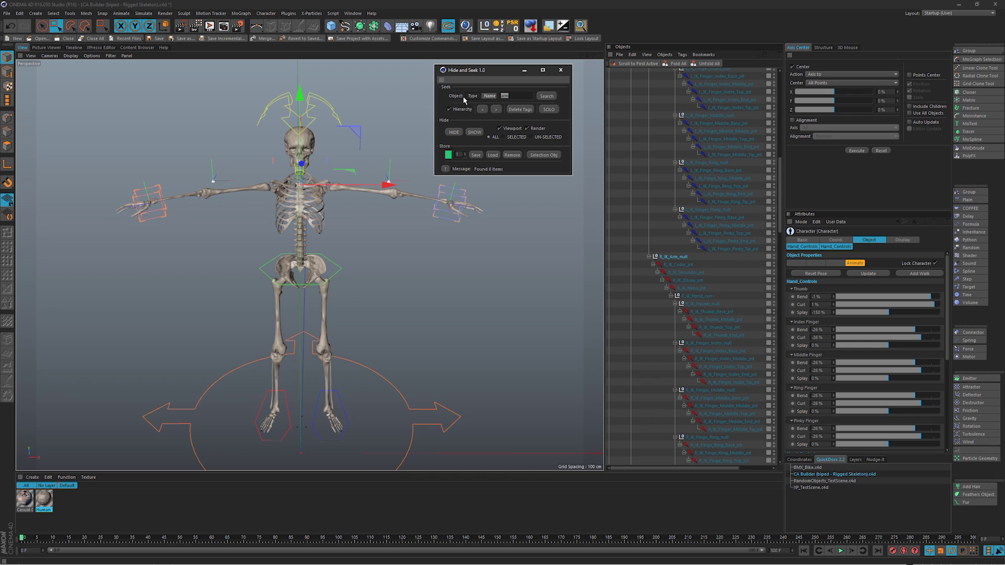
type("leg")
left_click(448, 109)
left_click(547, 97)
left_click(548, 109)
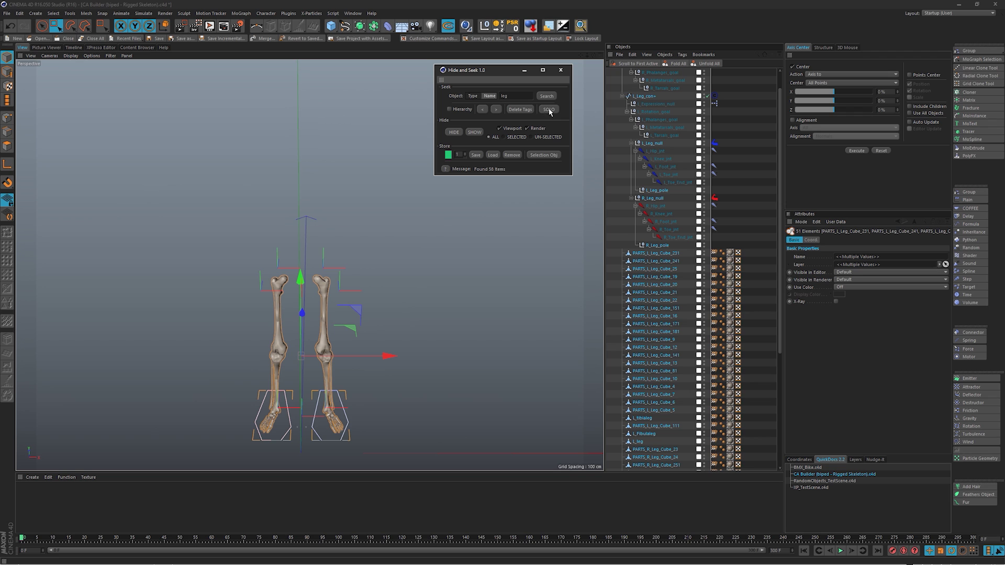
left_click(548, 109)
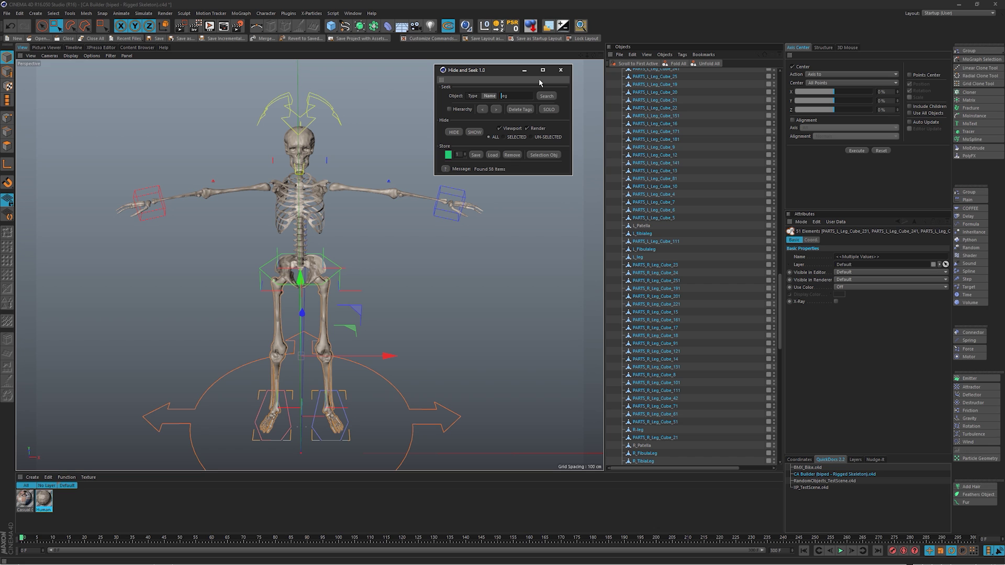
Step: Narrow the name search to "L_leg" and solo the found left leg objects
type("L_")
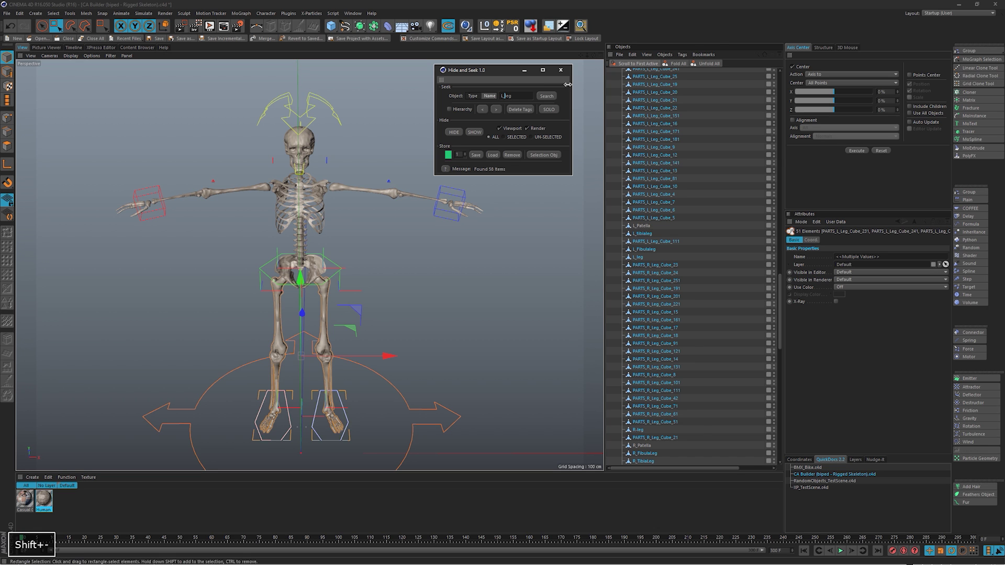
left_click(547, 96)
left_click(548, 110)
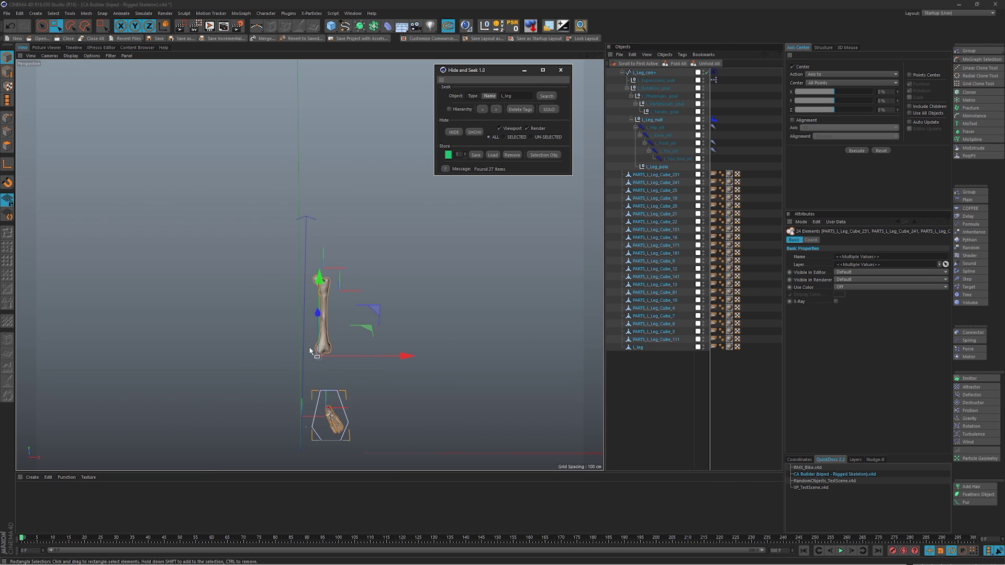
Step: End the solo of the found left leg objects
left_click(549, 109)
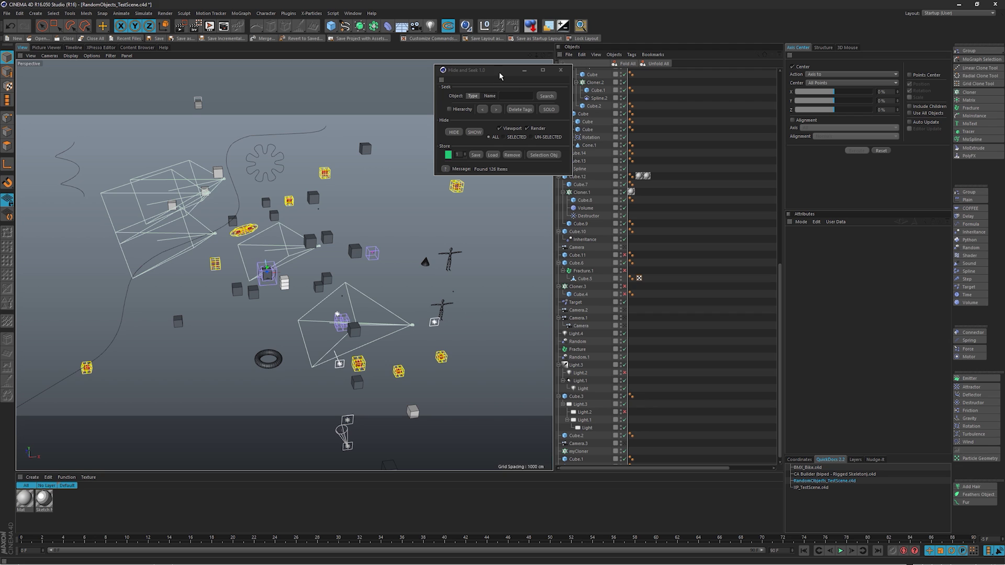
Step: In the RandomObjects_TestScene, search the whole scene by type for "texture tags"
left_click_drag(500, 76, 454, 68)
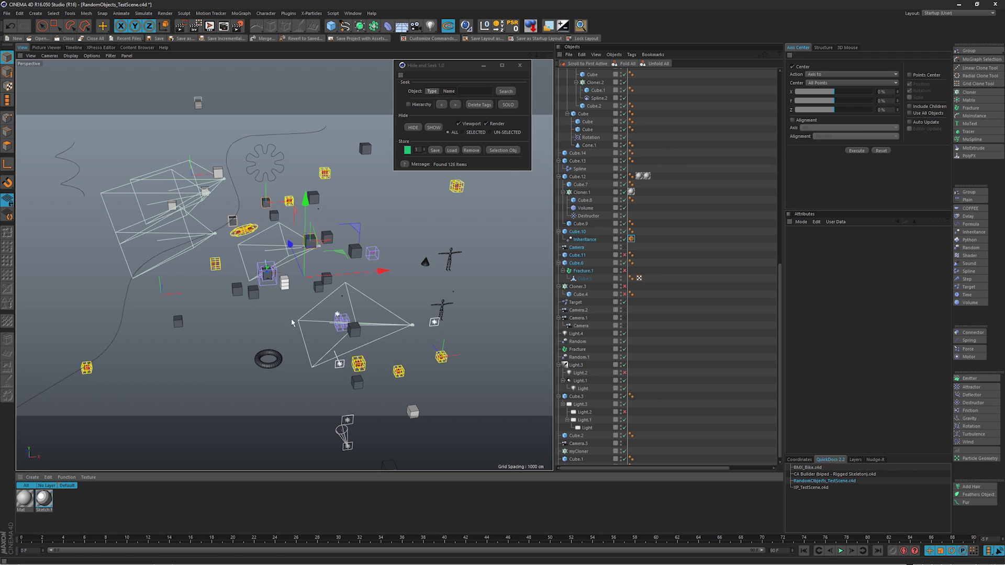
left_click_drag(777, 272, 779, 144)
left_click(465, 91)
type("te")
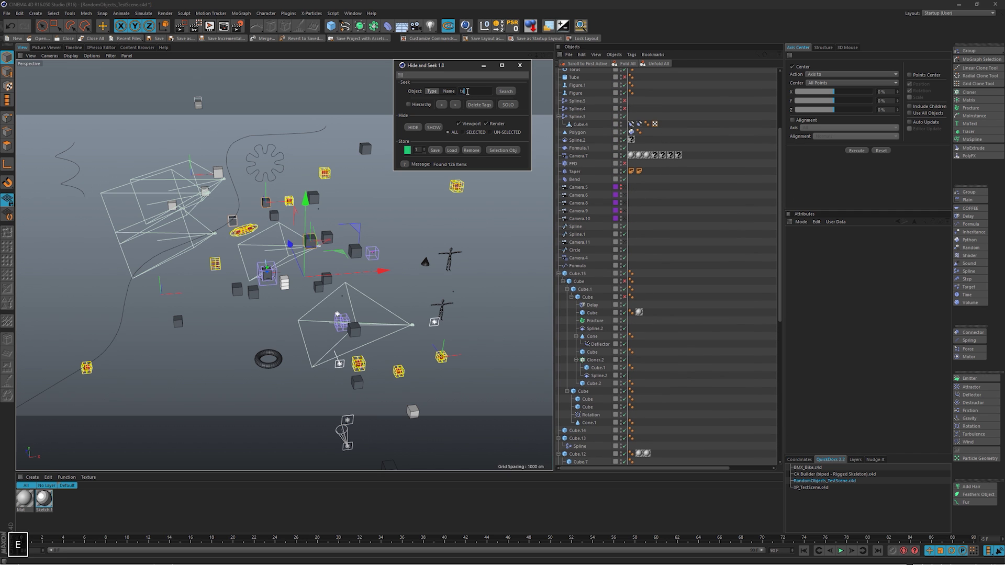
type("xture tags")
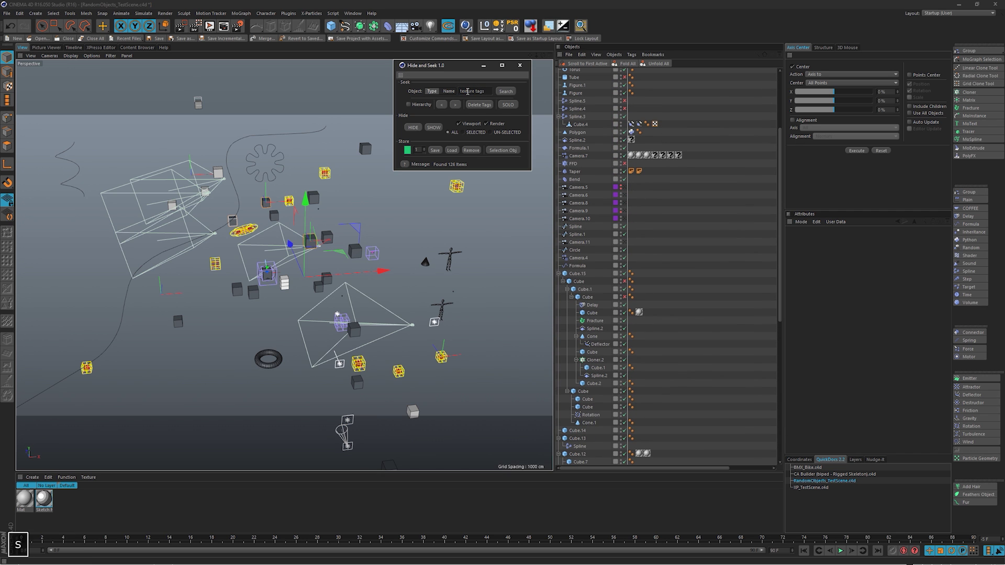
key("Return")
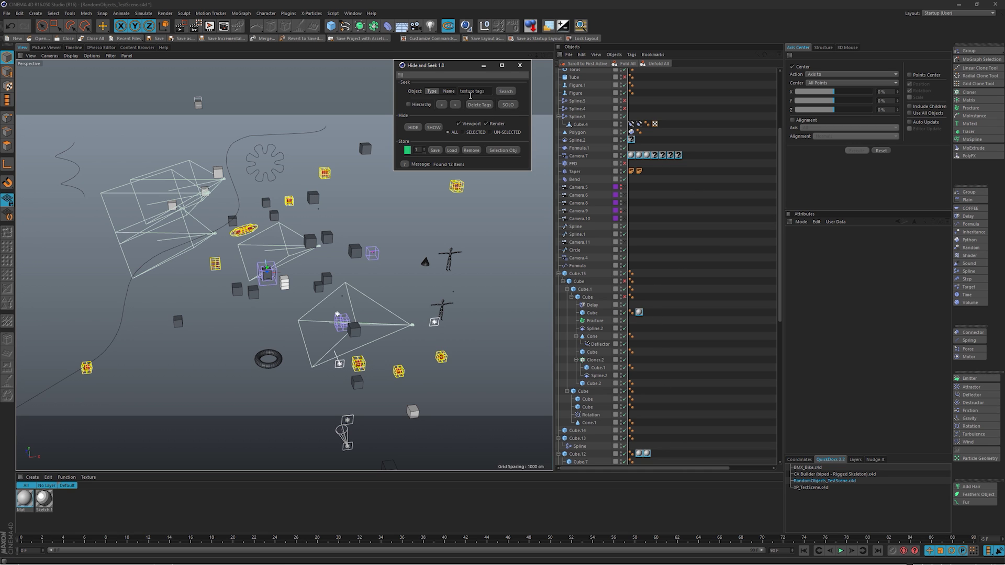
Step: Search by type for "missing texture" and select all the texture tags that have no material
type("missing texture")
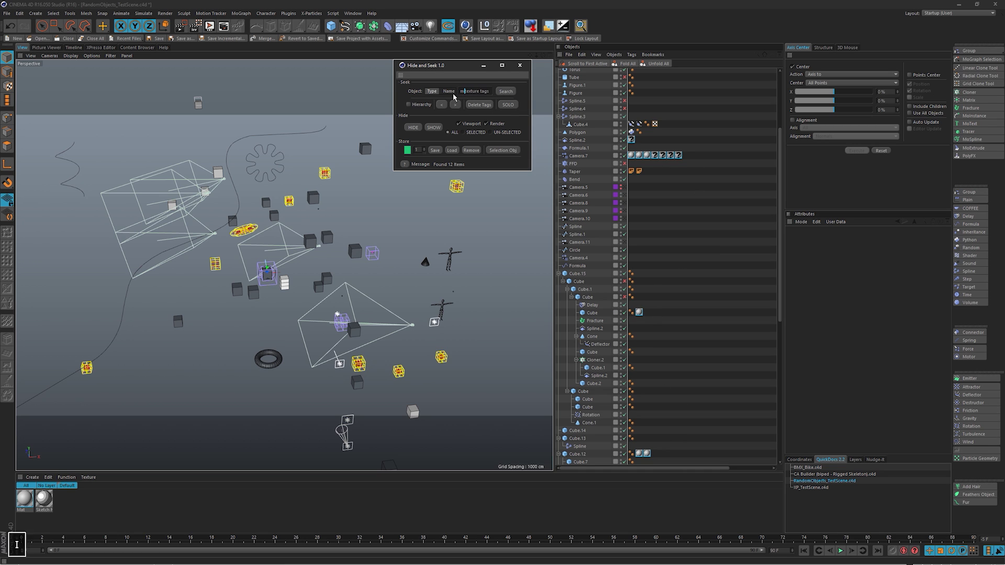
key("Return")
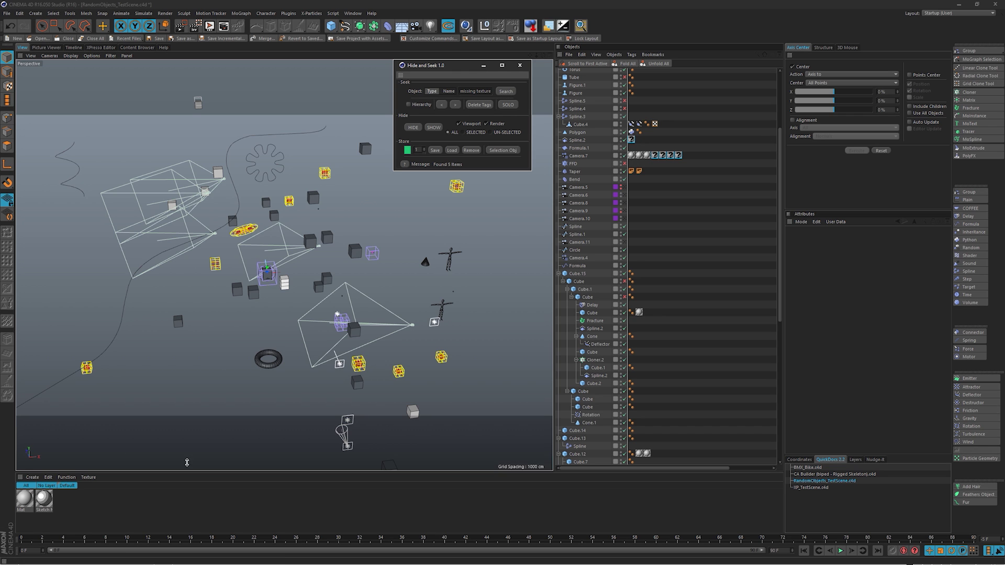
left_click(679, 155)
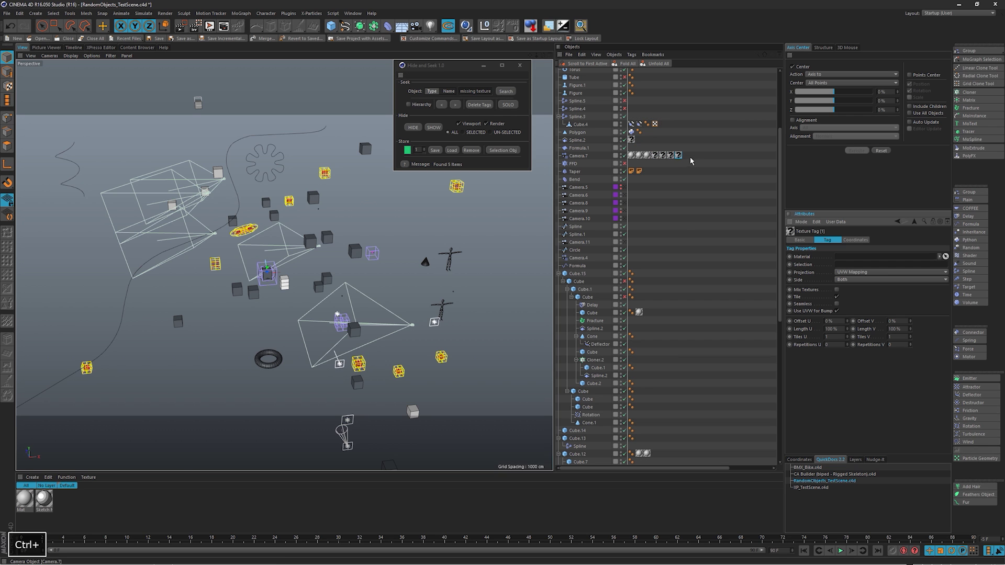
left_click(510, 91)
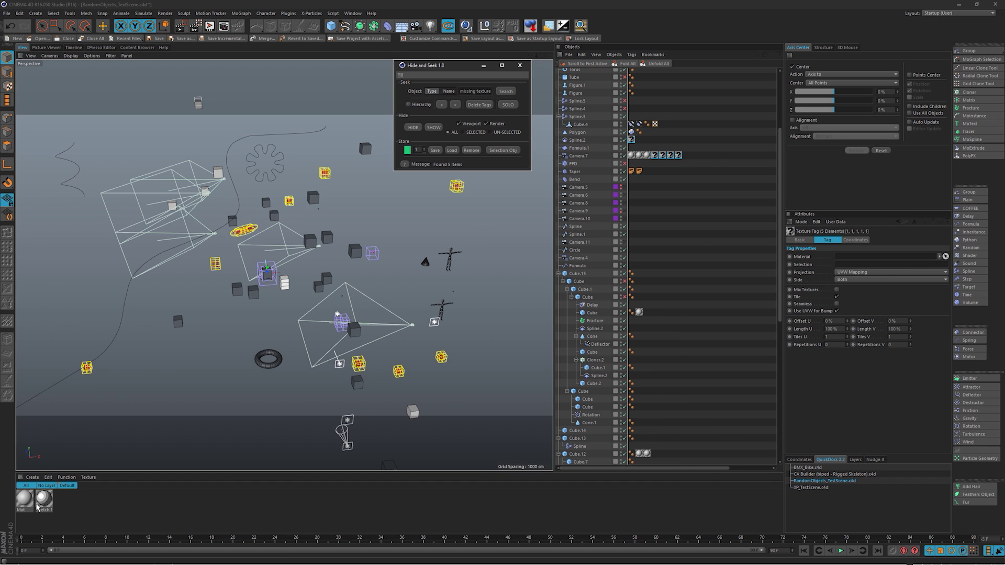
Step: Assign the Mat material to all the found missing-texture tags at once and undo the assignment
left_click_drag(25, 498, 850, 263)
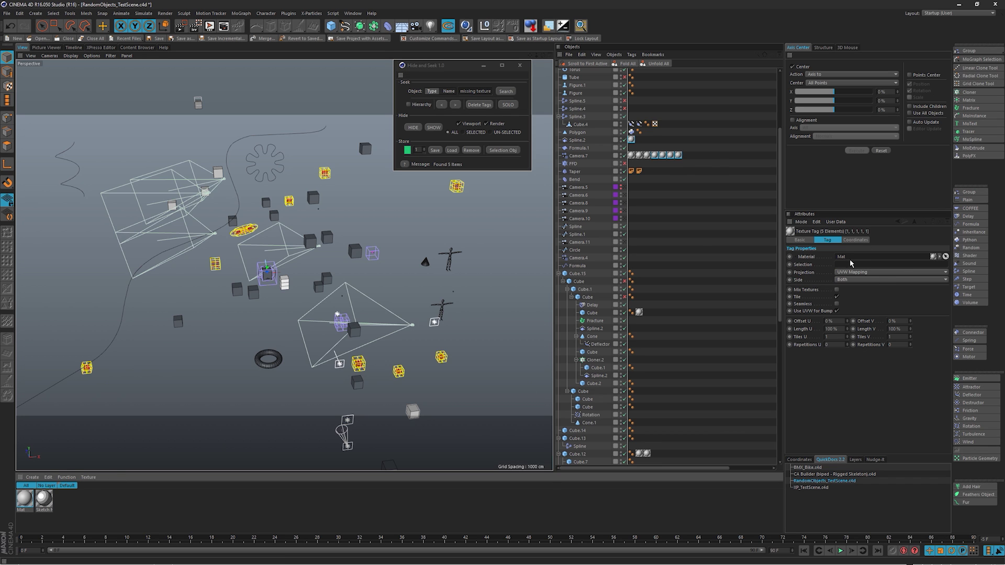
key("ctrl+z")
Step: Delete the found missing-texture tags with the plugin's Delete Tags function
left_click(479, 104)
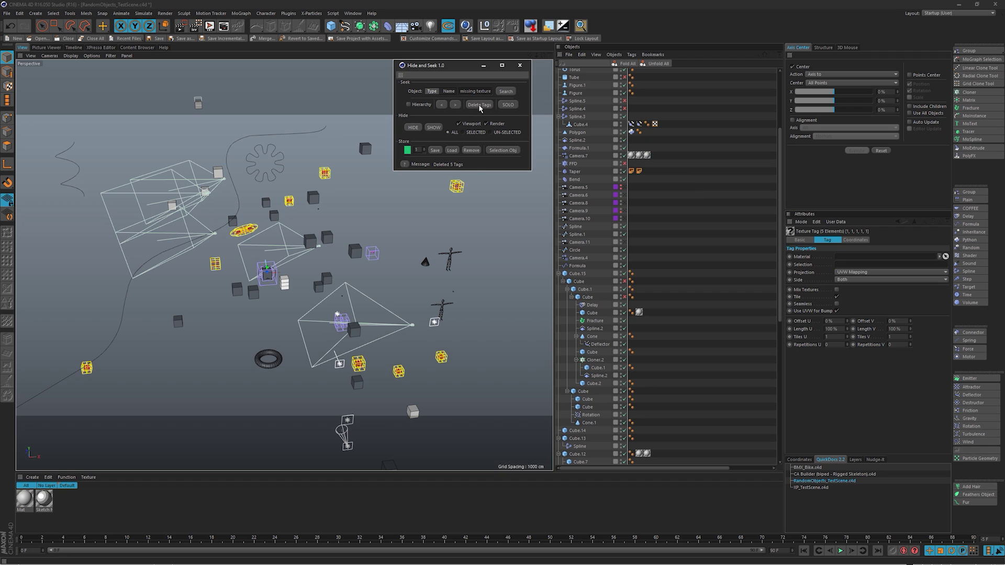
key("ctrl+z")
scroll(673, 148, "down", 4)
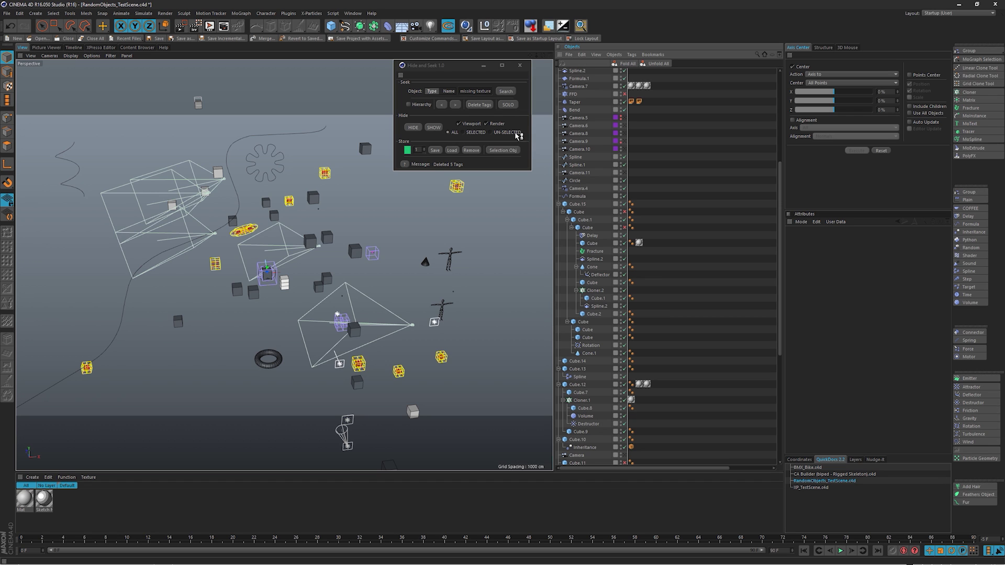
Step: Switch the Hide section's Viewport and Render options off and on again
left_click(460, 125)
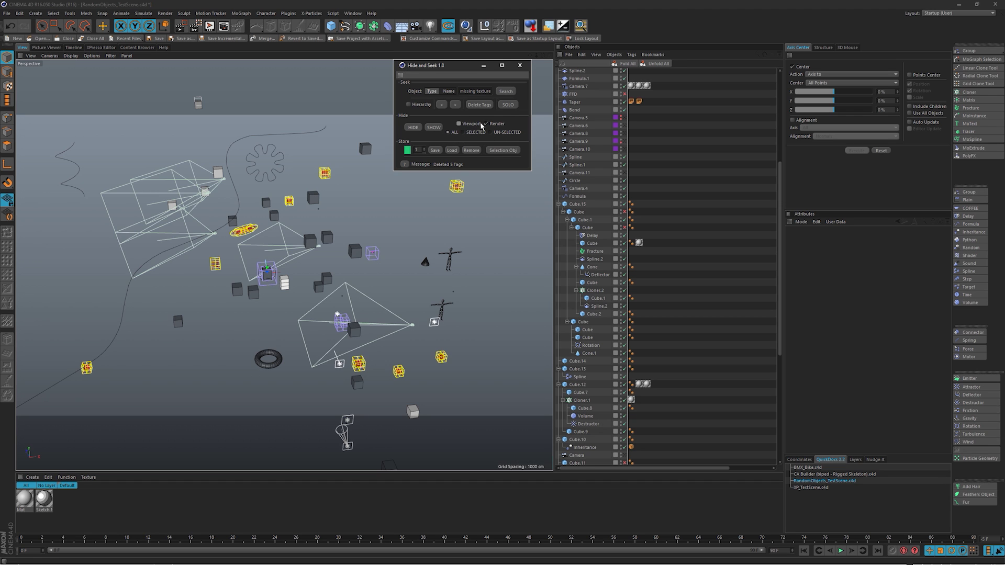
left_click(487, 124)
left_click(460, 124)
left_click(621, 151)
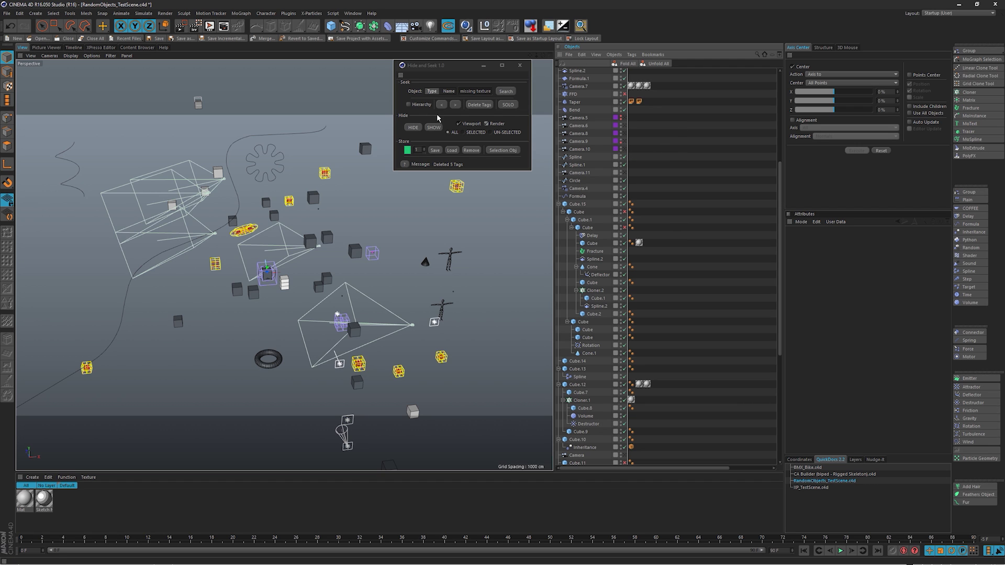
Step: Search by type for "cameras", hide the found cameras in viewport and render, and clear the selection
left_click(475, 91)
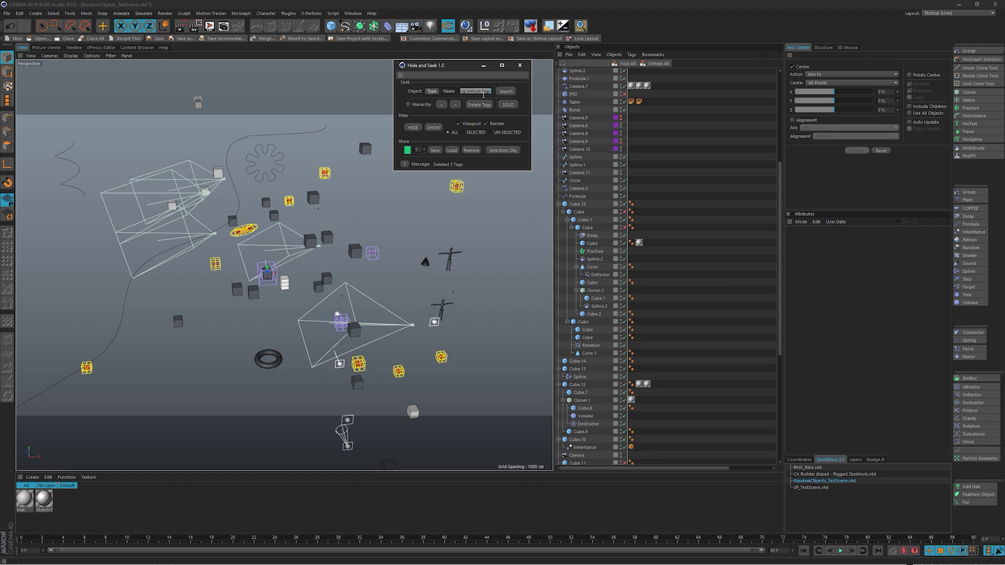
key("BackSpace")
type("cameras")
key("Return")
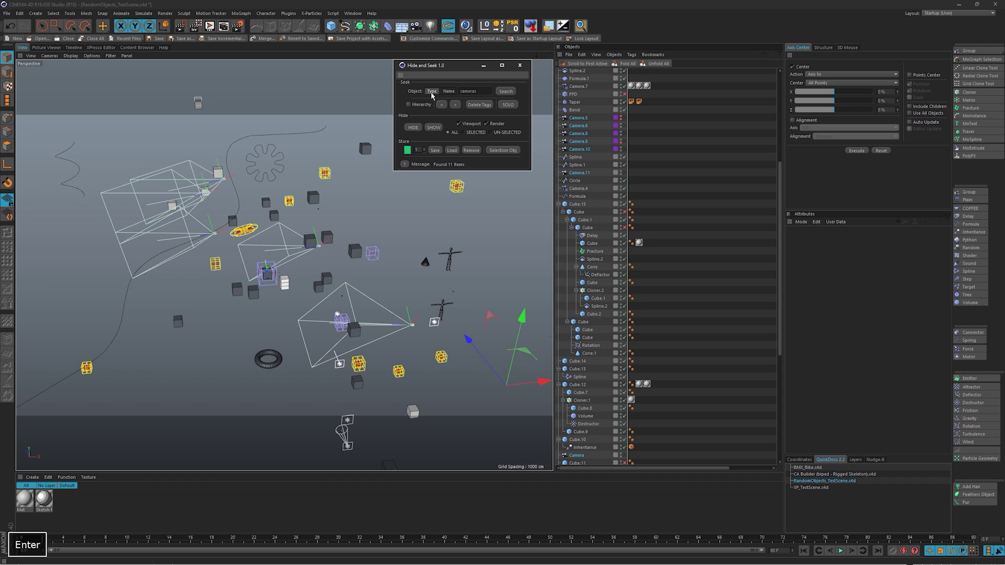
left_click(413, 127)
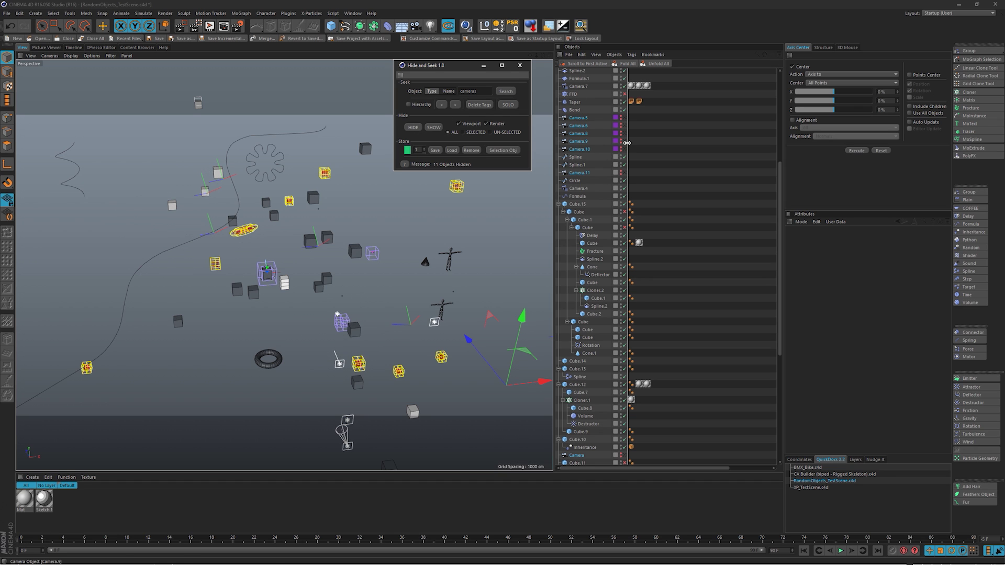
left_click(666, 169)
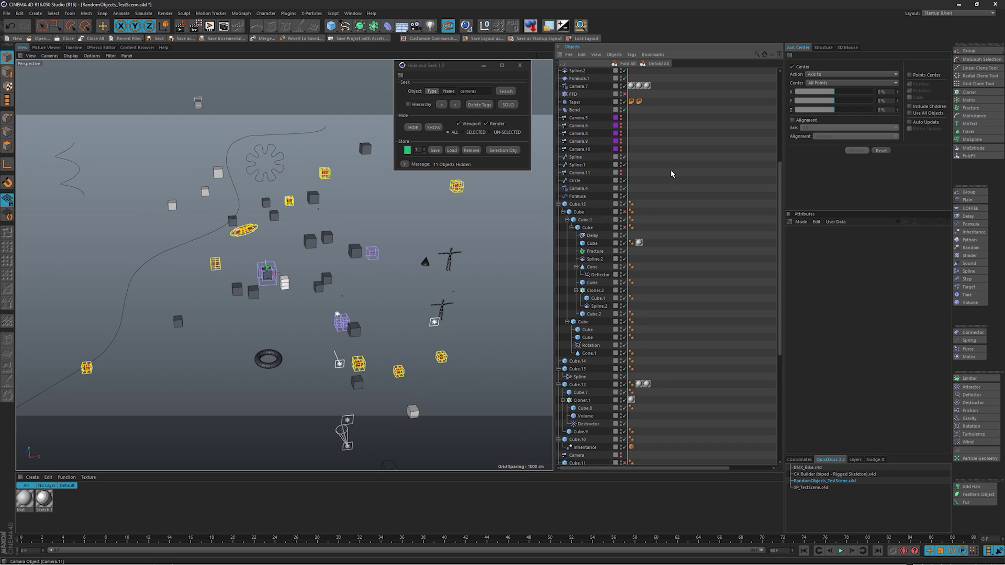
Step: Reveal the found cameras and hide them again with nothing selected
left_click(434, 127)
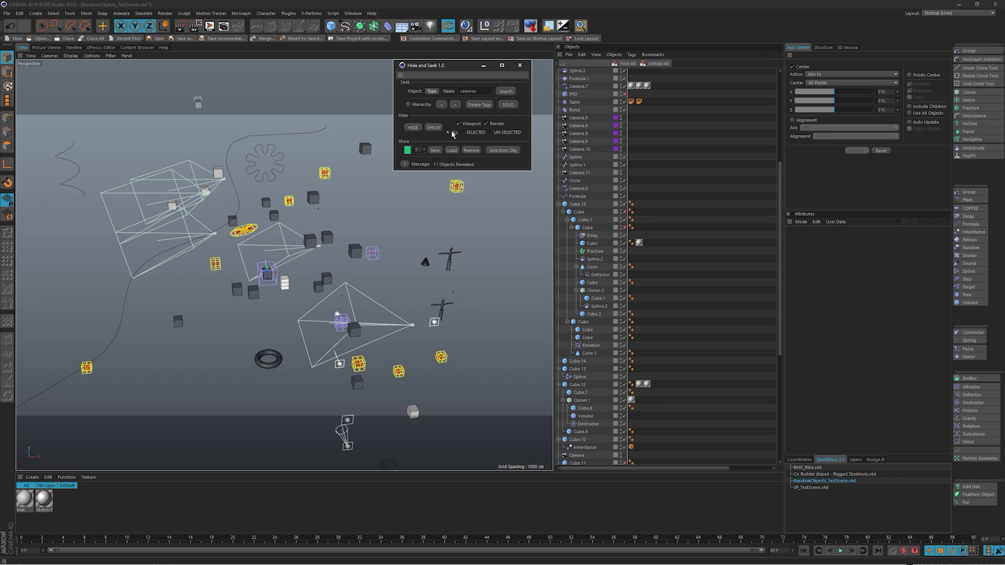
left_click(413, 128)
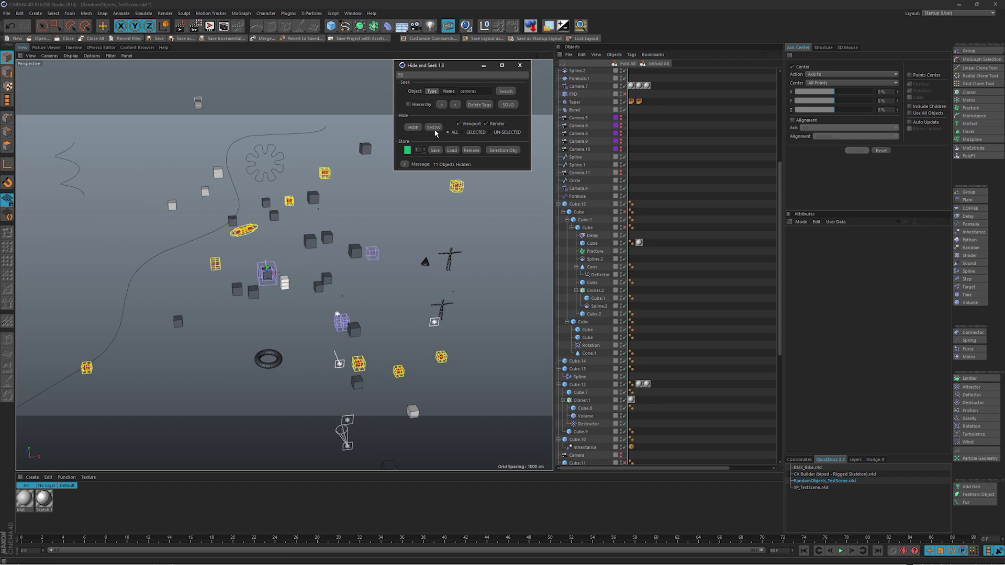
left_click(412, 130)
Step: Select the objects from Cube to the lower Cube inside the Cube.15 hierarchy, and hide and reveal only this selection
left_click_drag(703, 217, 586, 282)
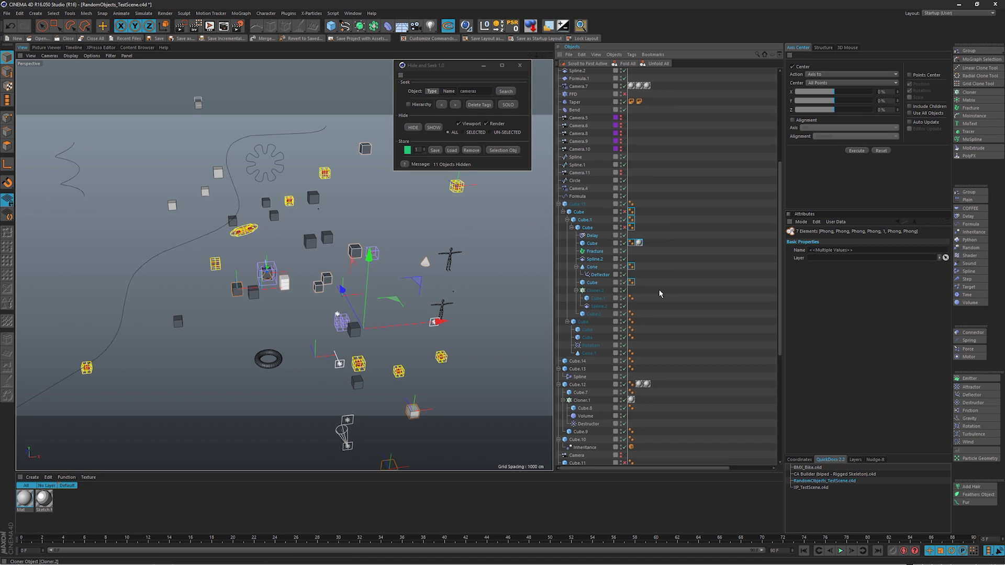
left_click(414, 127)
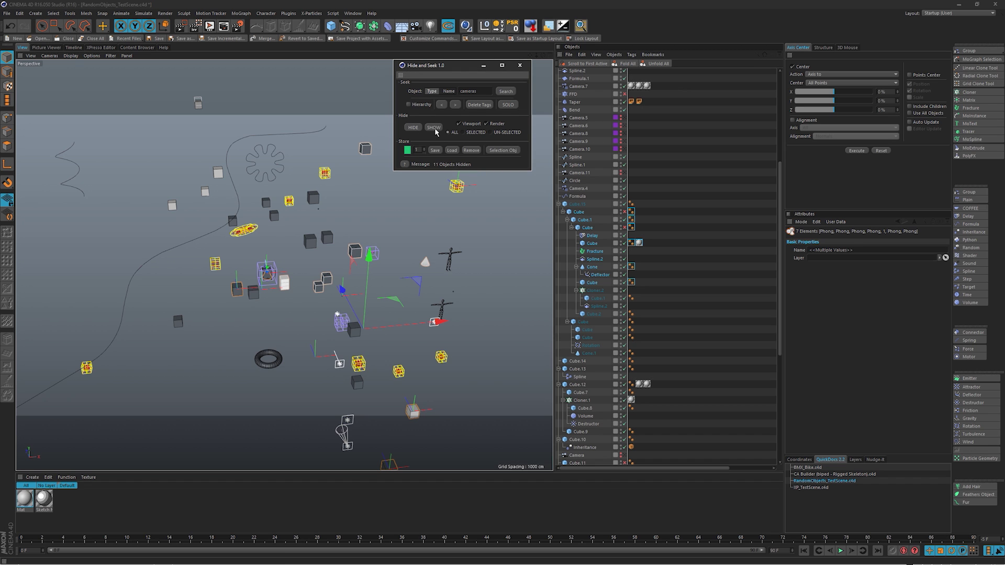
left_click(415, 128)
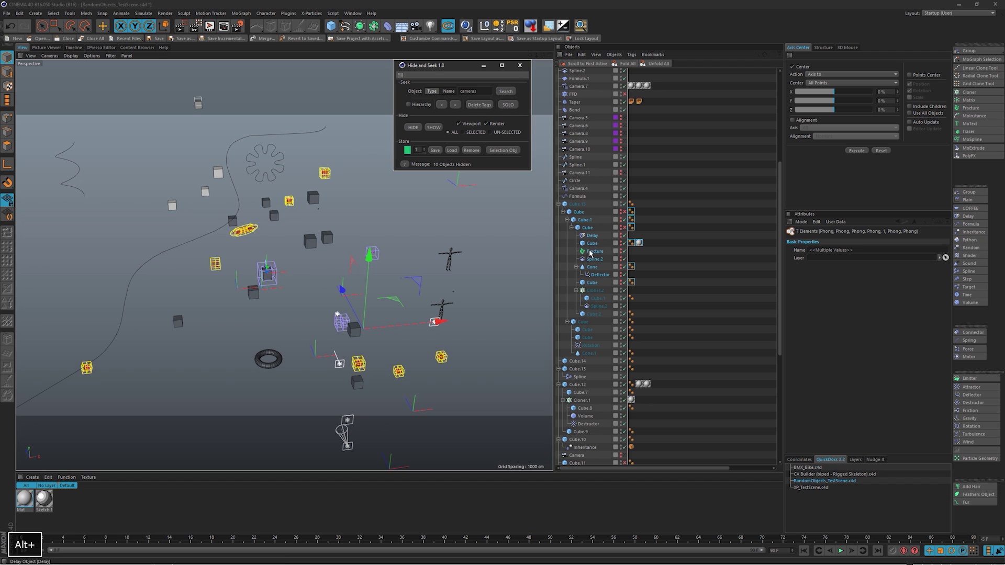
left_click(433, 128)
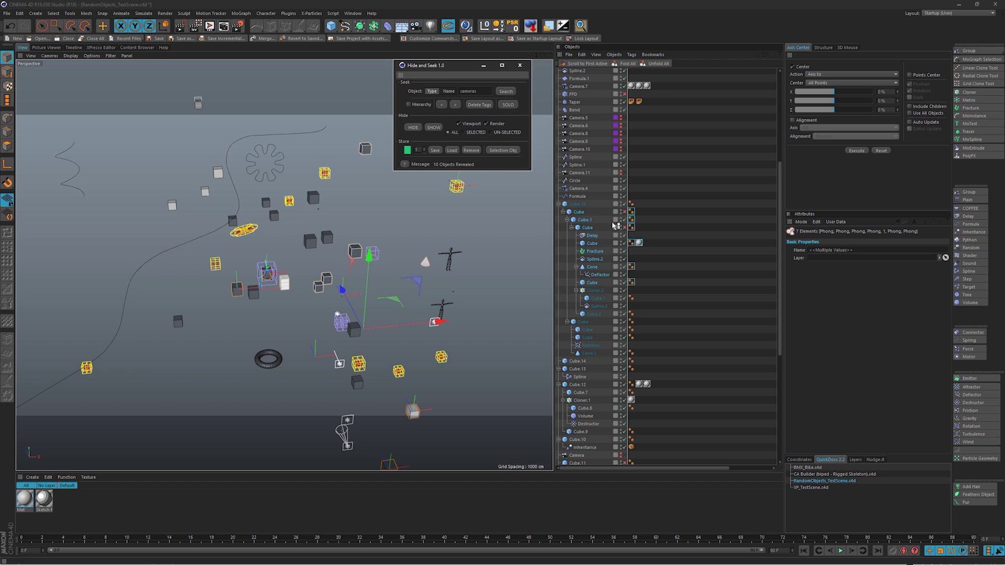
Step: Hide the selected Cube.15 hierarchy objects again and reveal them with their visibility forced on
left_click(414, 128, "alt")
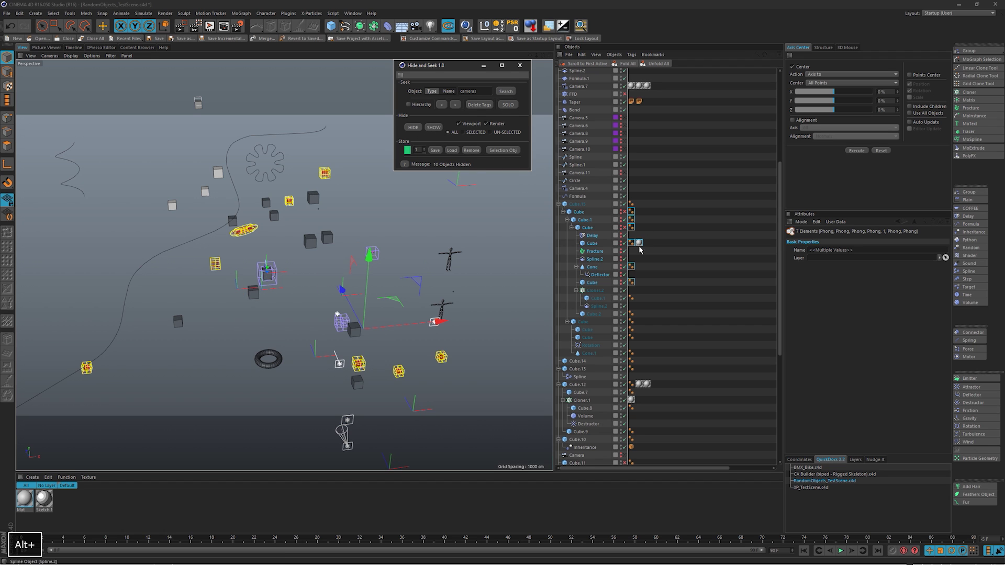
left_click(434, 128, "ctrl+alt")
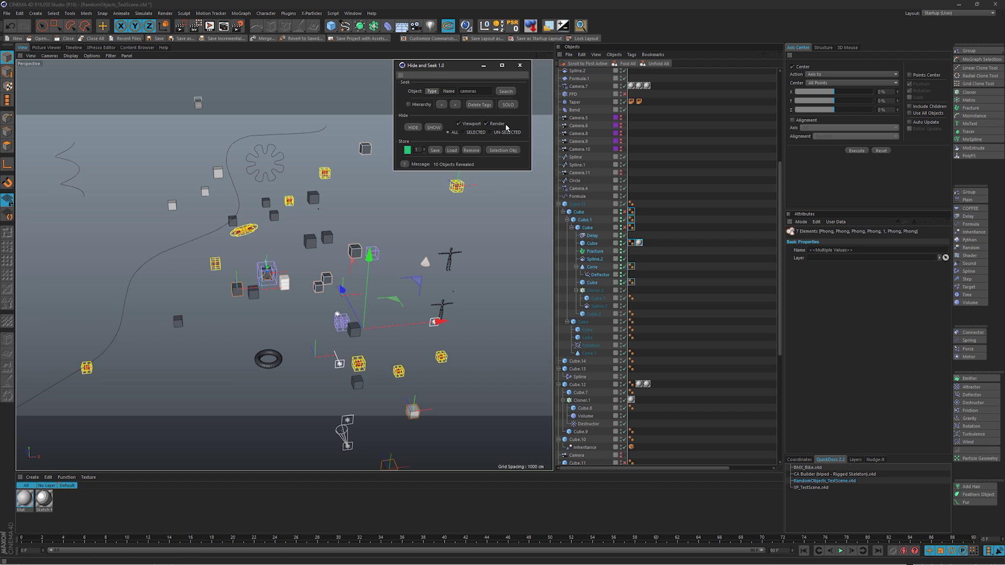
Step: Reset the selected objects to default visibility, and force visibility on for the found cameras and for the selected objects
left_click(434, 127, "alt")
left_click(435, 127, "ctrl")
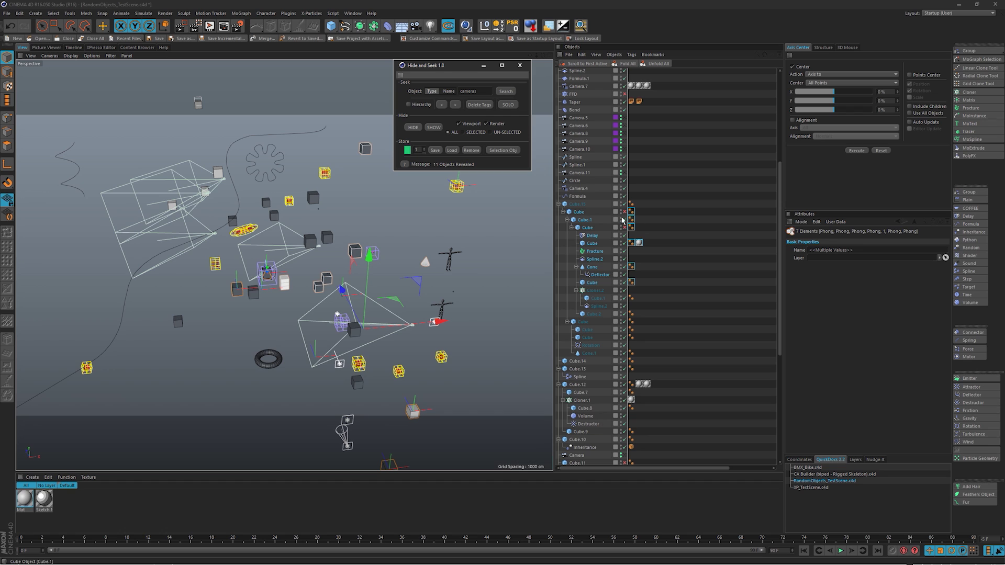
left_click(433, 128)
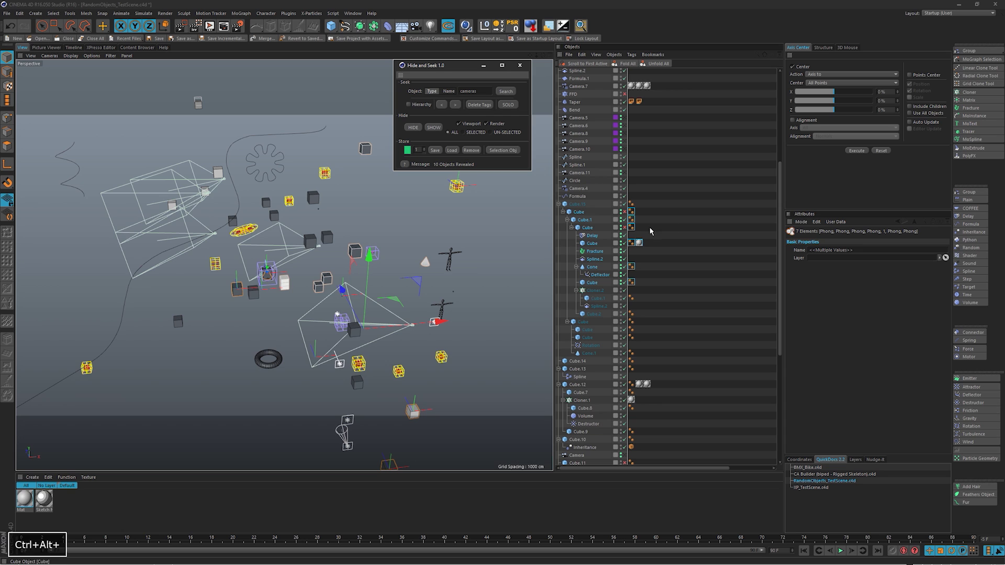
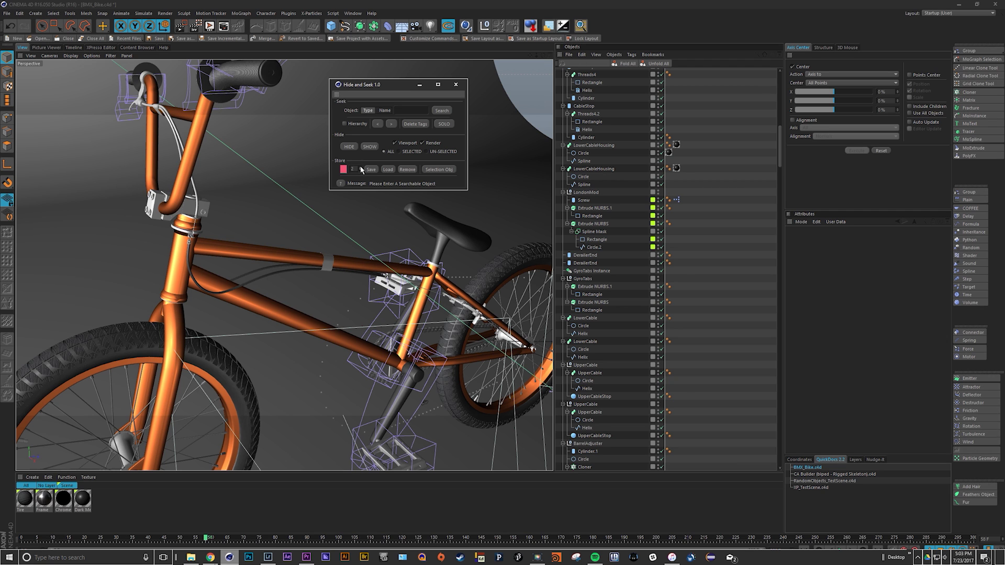
Step: In the BMX_Bike scene, set the store group to 1 and search by name for "frame"
left_click_drag(361, 169, 327, 168)
left_click(414, 108)
type("frame")
key("Return")
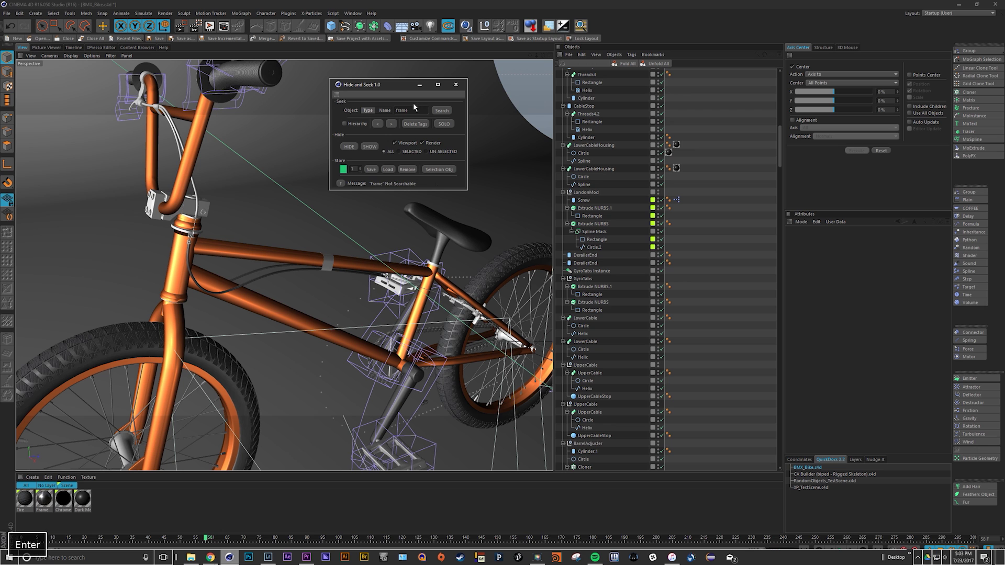
left_click(384, 111)
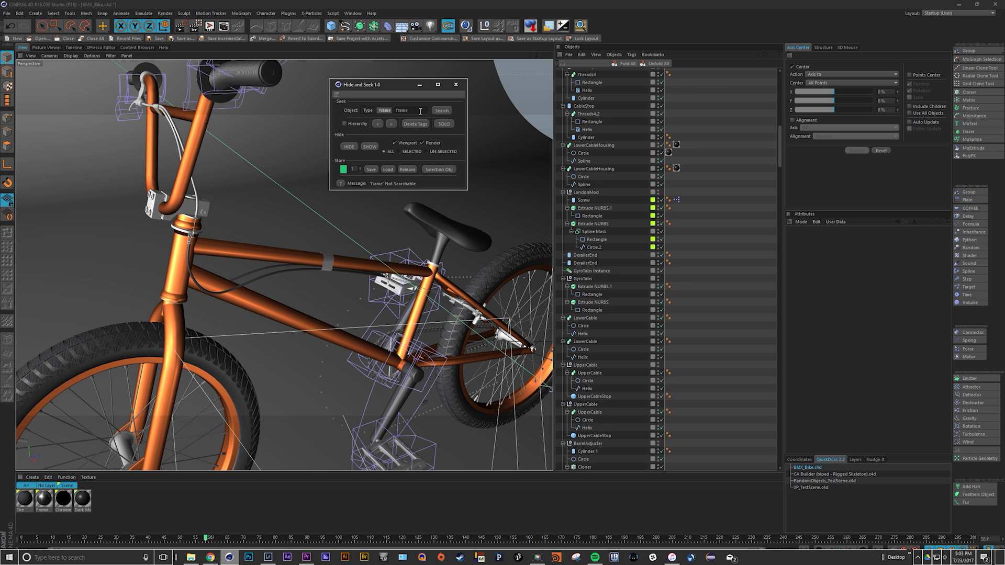
left_click(446, 110)
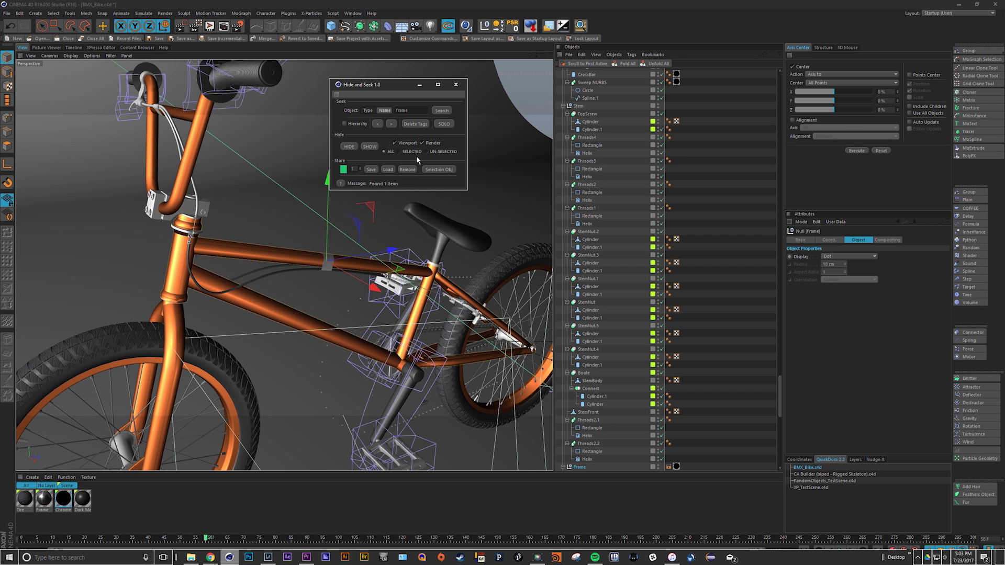
Step: Save the found Frame null to store Group 1 and check its new tag in the object list
scroll(606, 156, "down", 3)
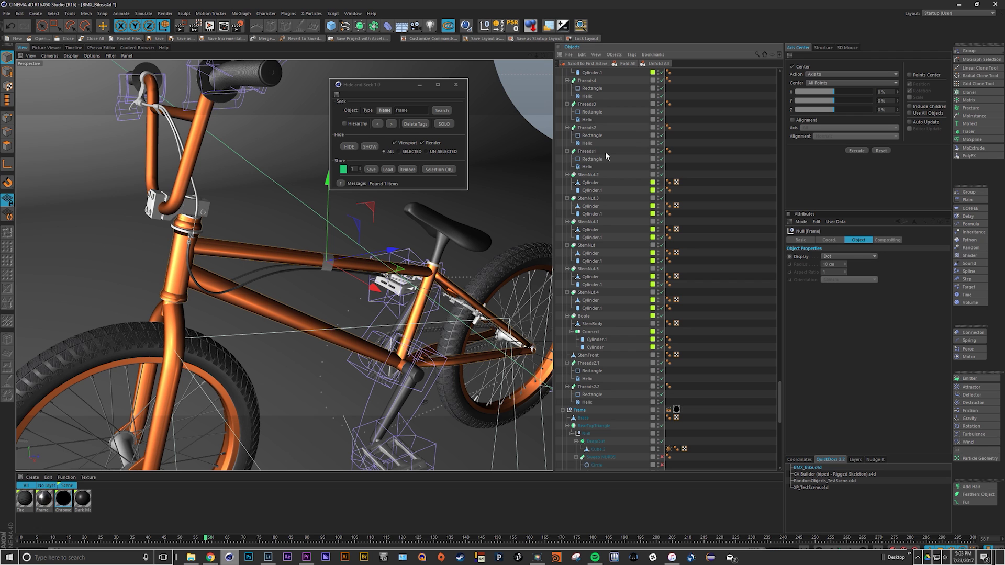
left_click(371, 169)
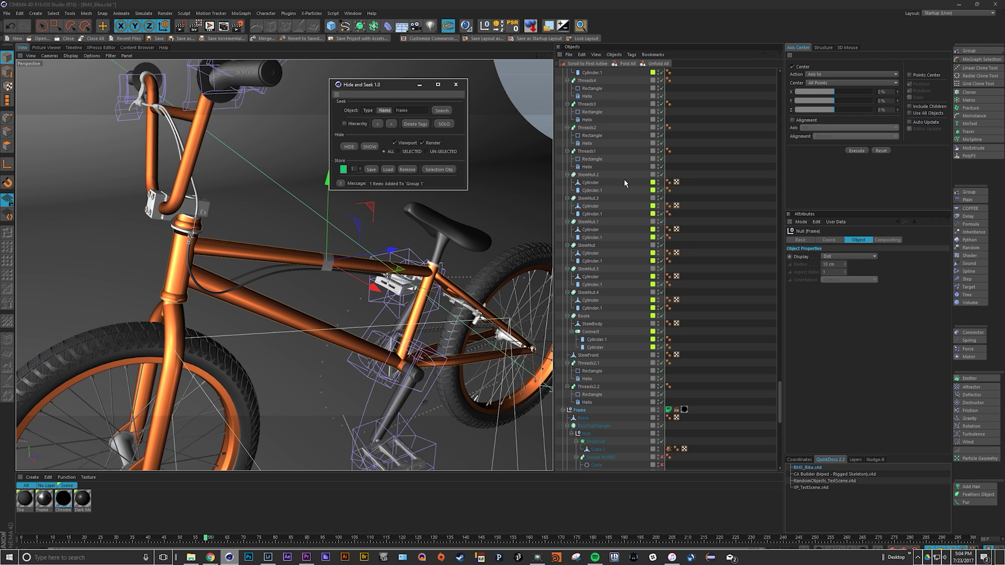
scroll(710, 187, "down", 3)
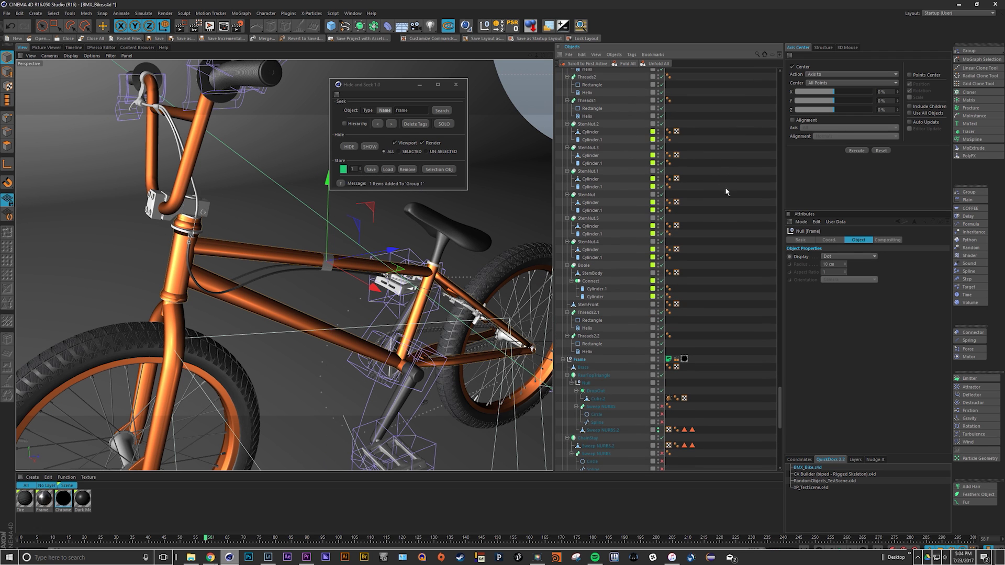
Step: Search by name for "wheel", save the found objects to store Group 1, and inspect the Wheel object's new annotation tag
left_click(413, 112)
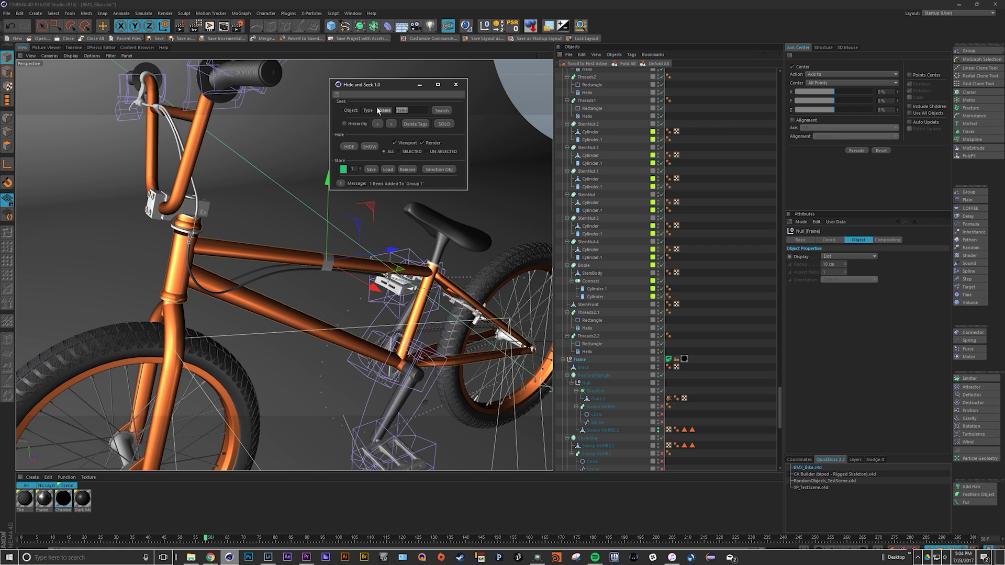
type("wheel")
key("Return")
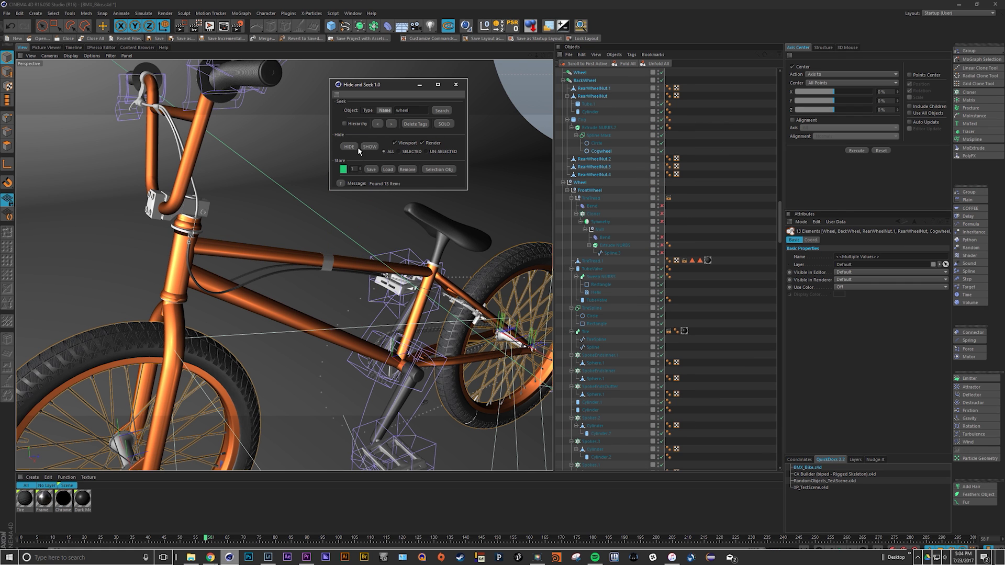
left_click(371, 169)
scroll(728, 96, "up", 3)
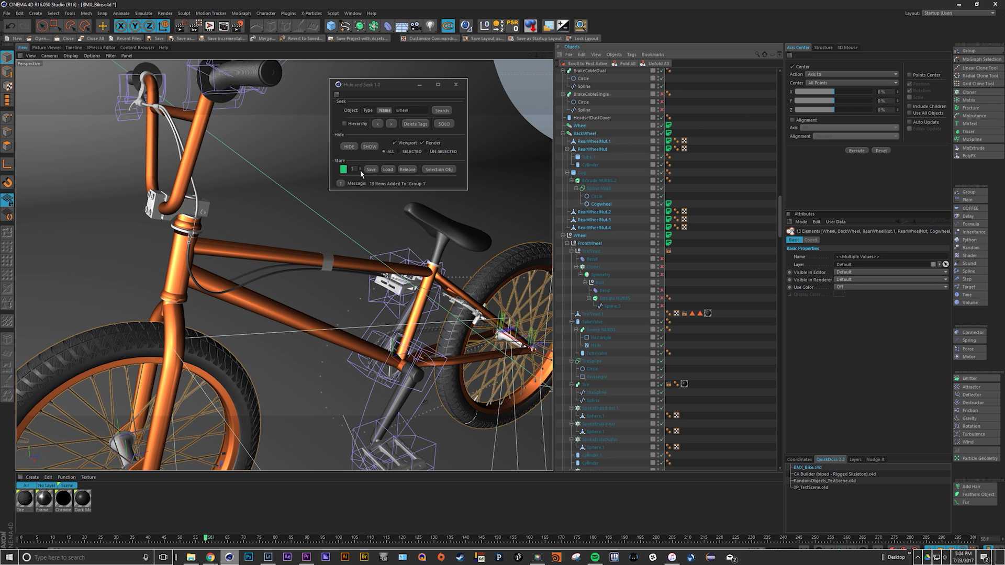
left_click(668, 126)
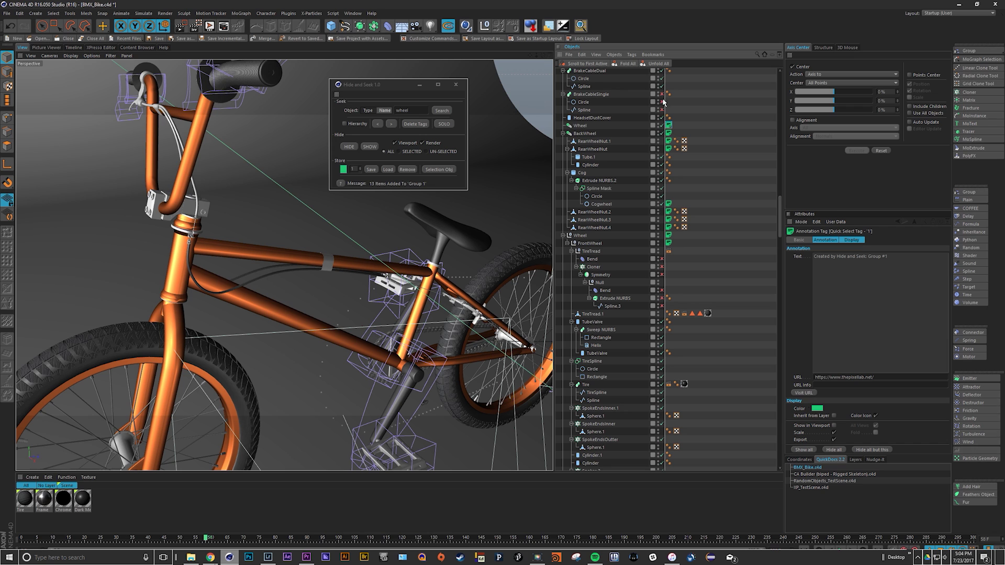
Step: Set the store group to 2 and search for "splines" by object type instead of by name
left_click(359, 169)
double_click(402, 111)
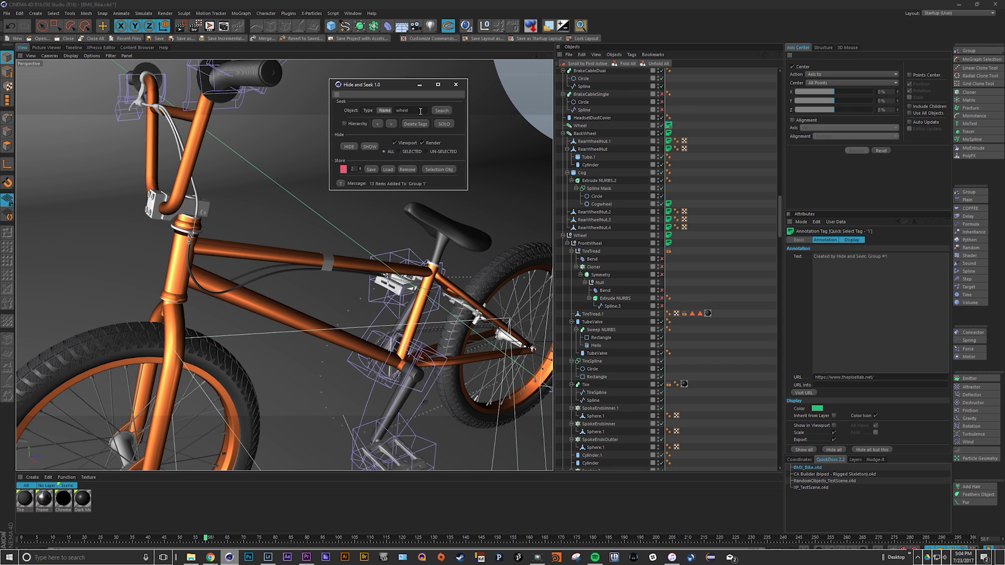
type("splines")
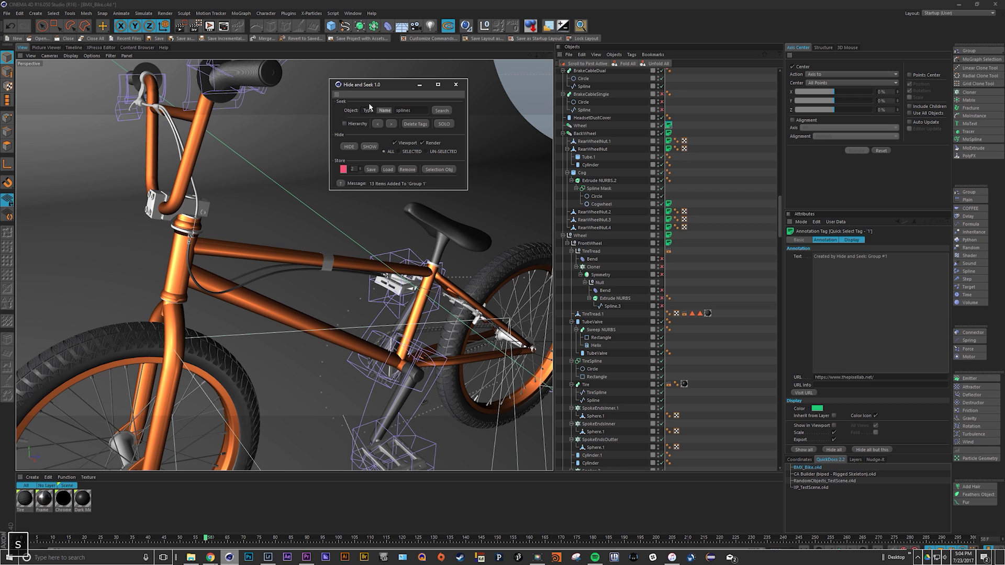
key("Return")
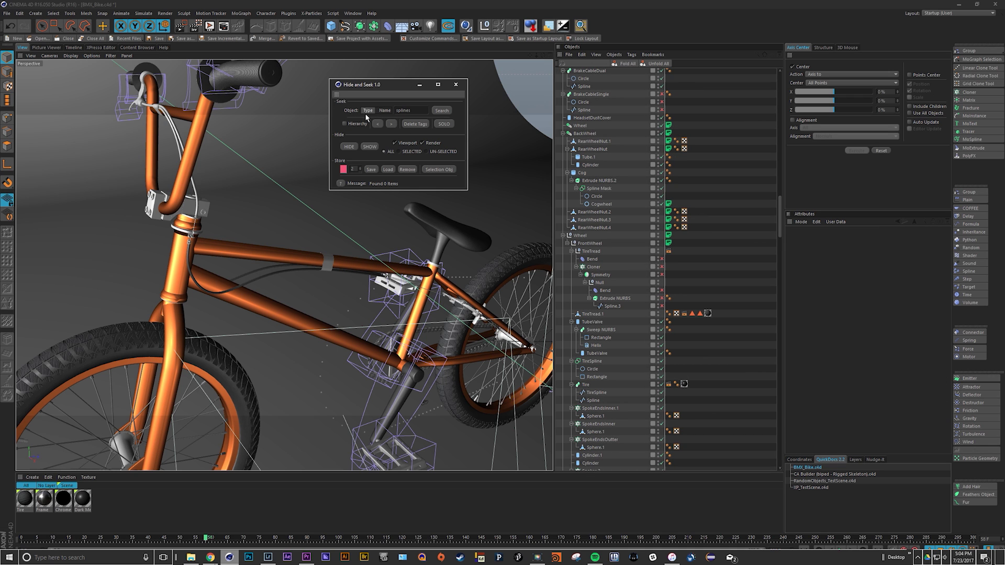
left_click(442, 112)
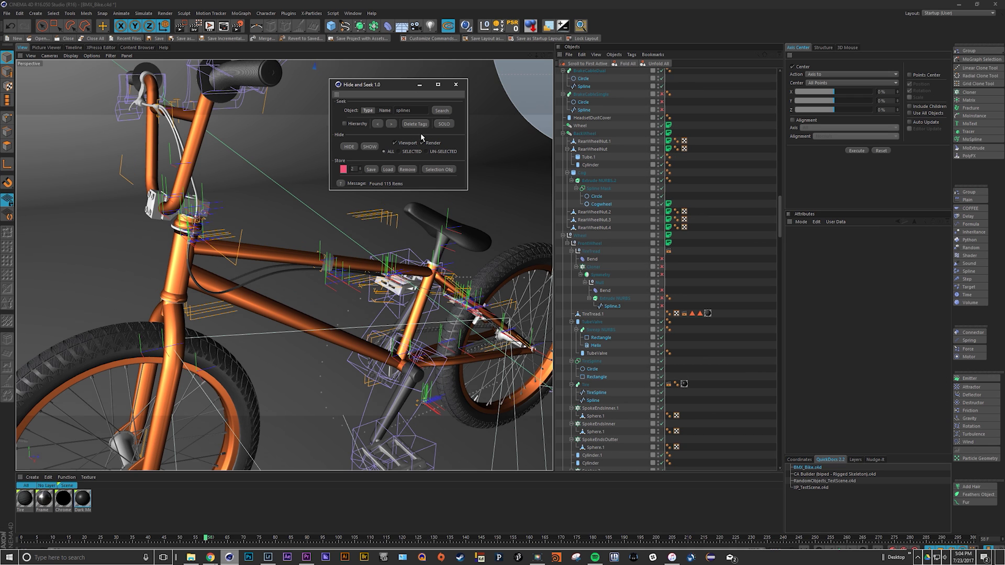
Step: Save the found splines to store Group 2, and solo them briefly before restoring the full scene
left_click(371, 169)
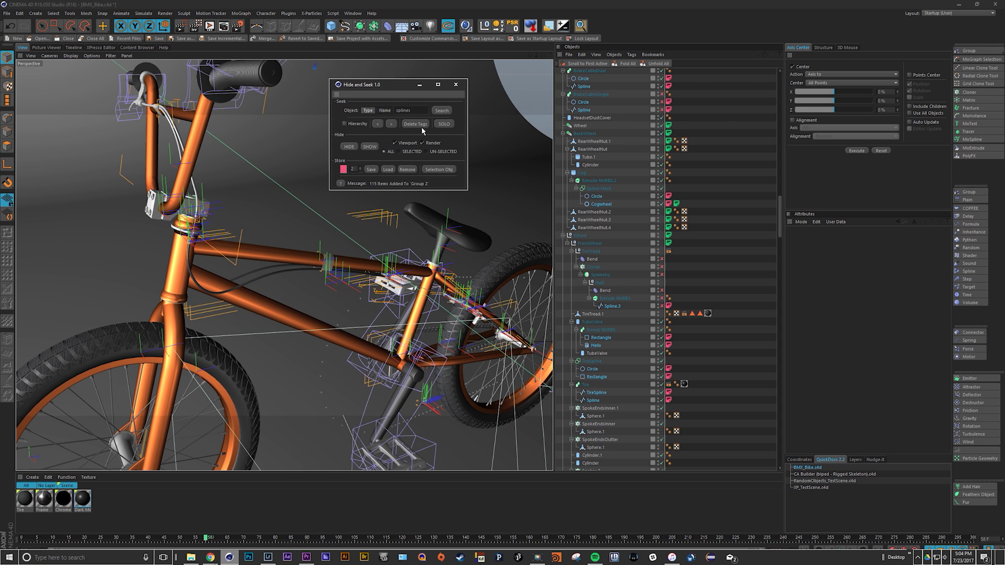
left_click(444, 124)
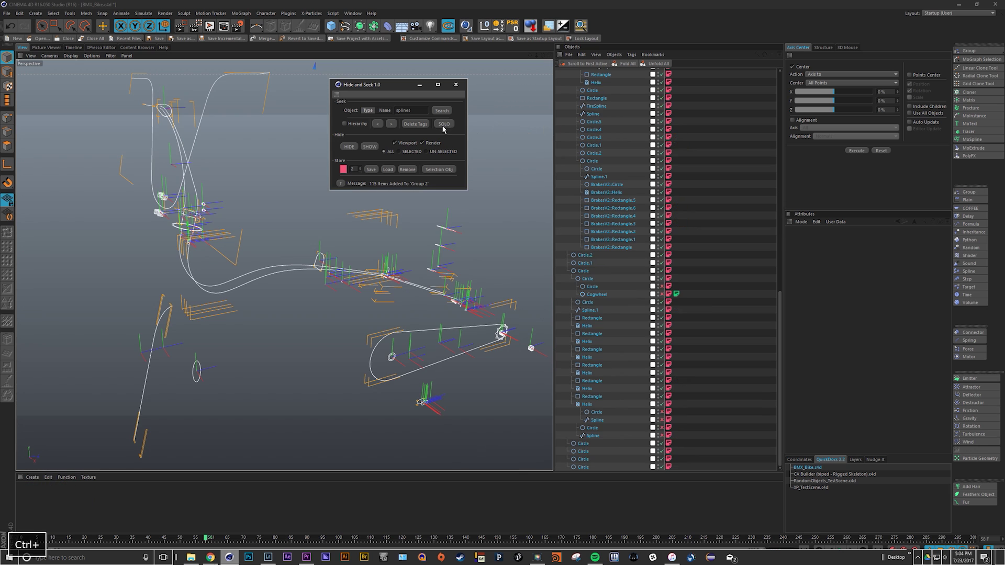
left_click(447, 124, "ctrl")
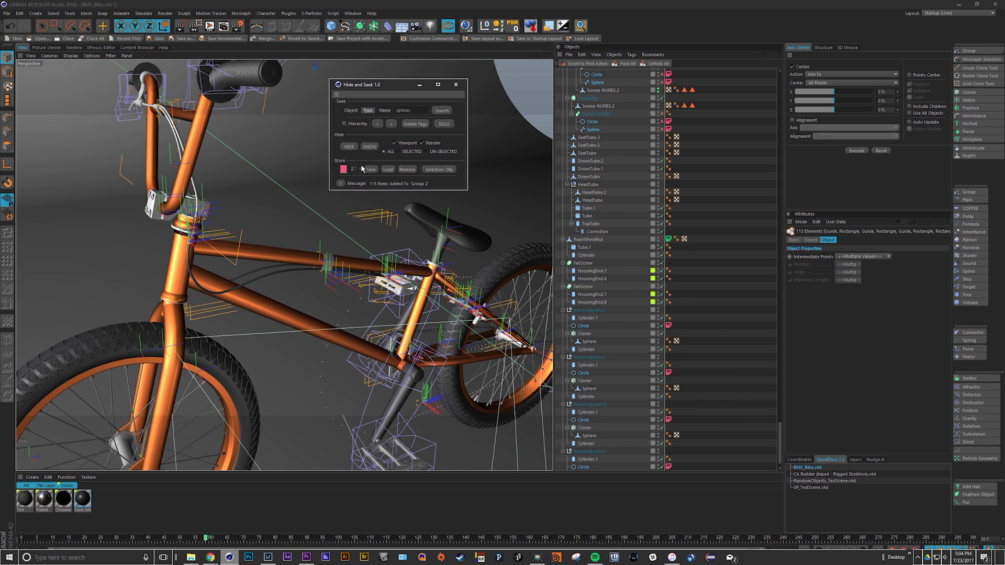
Step: Set the store group to 3 and search by name for "bars"
left_click(360, 168)
left_click_drag(419, 111, 379, 111)
type("bars")
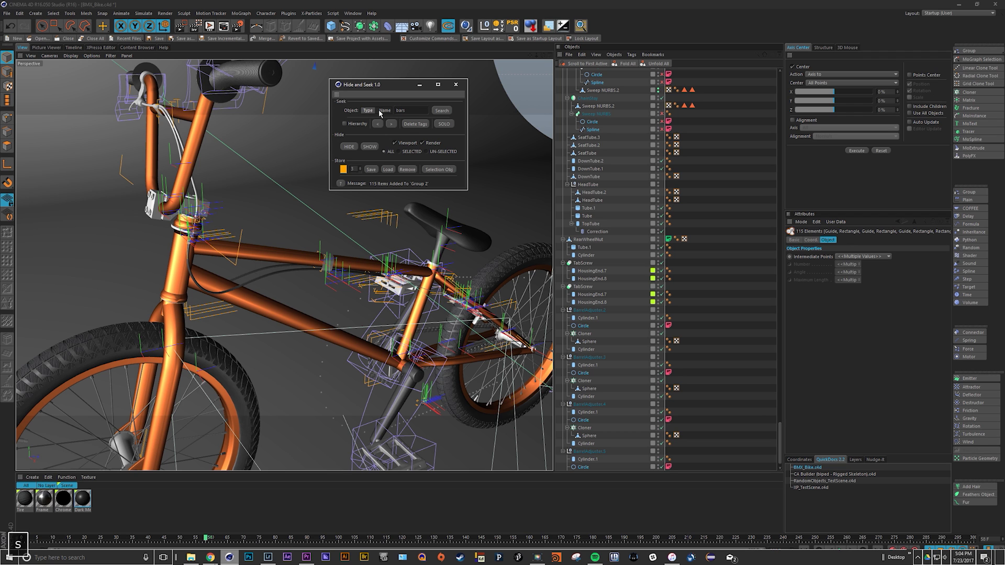
left_click(385, 111)
left_click(443, 110)
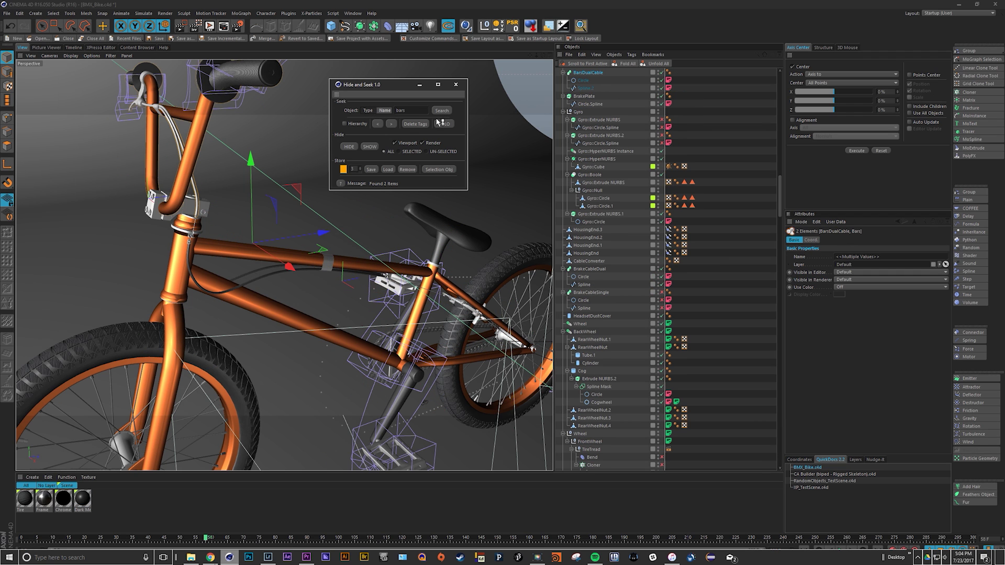
Step: Solo the found handlebar objects, save them to store Group 3, and exit solo mode
left_click(442, 125)
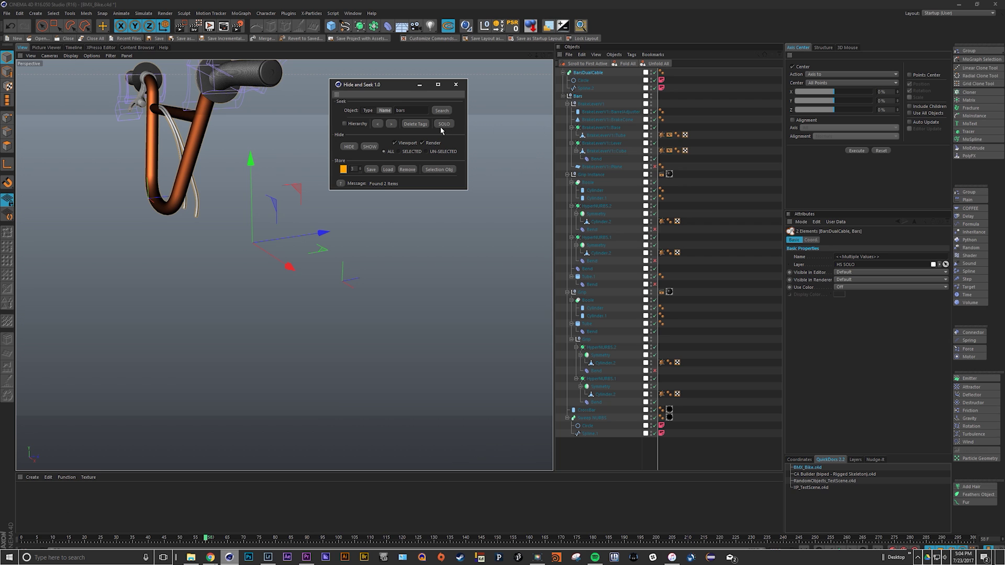
left_click(372, 169)
left_click(444, 125)
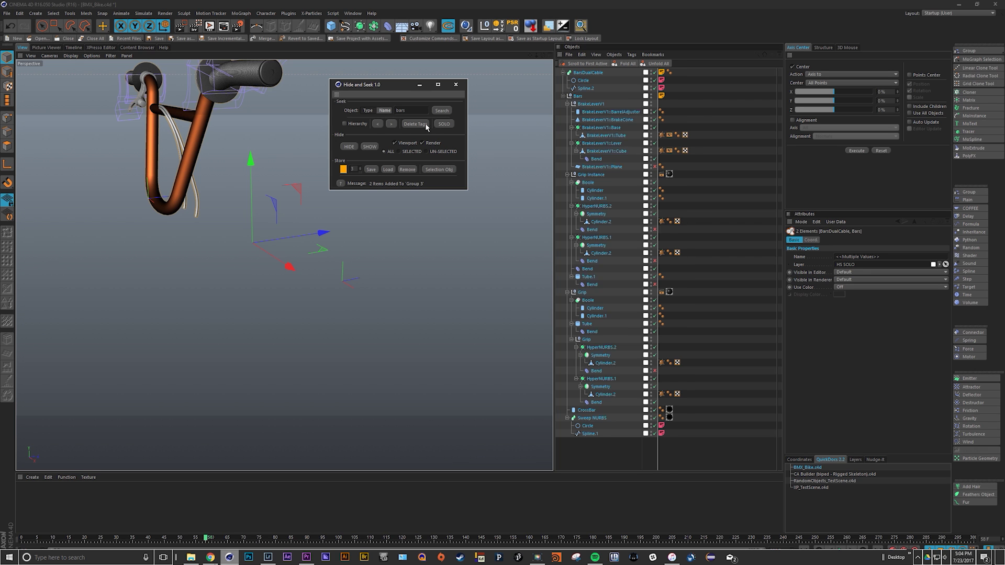
Step: Search by name for "seat", add the found objects to store Group 3, and clear the search text and selection
left_click_drag(411, 110, 378, 116)
type("seat")
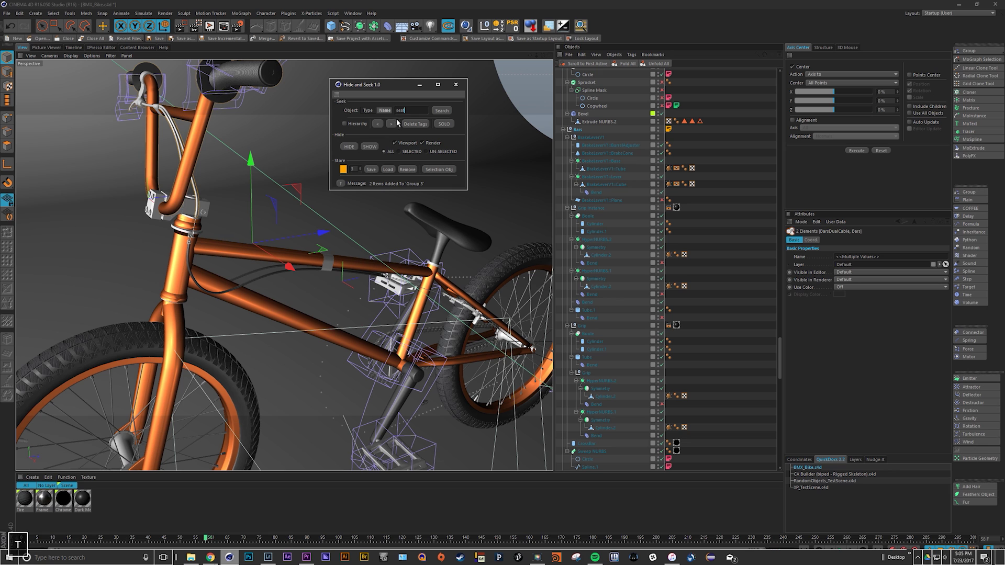
left_click(441, 111)
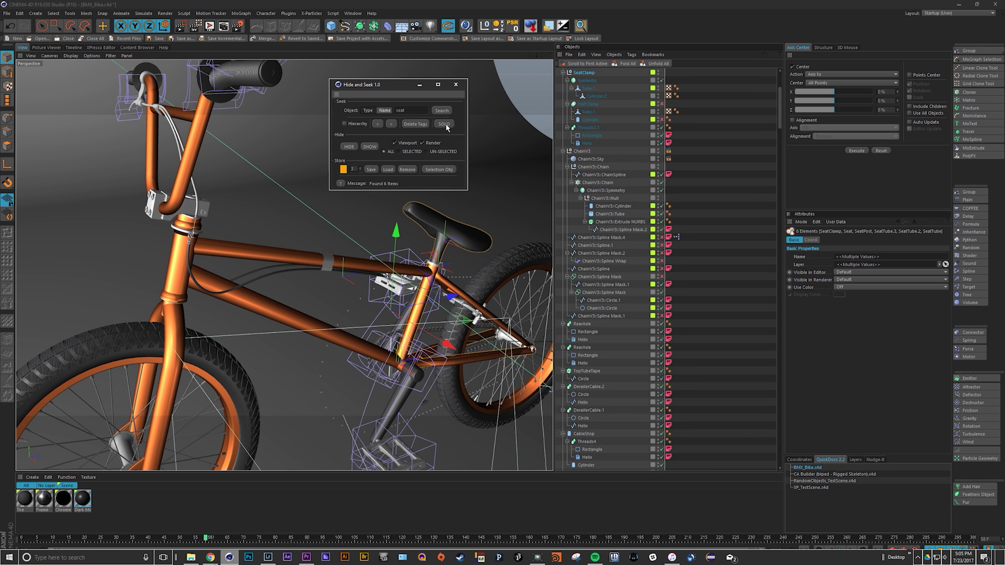
left_click(375, 171)
double_click(414, 111)
key("BackSpace")
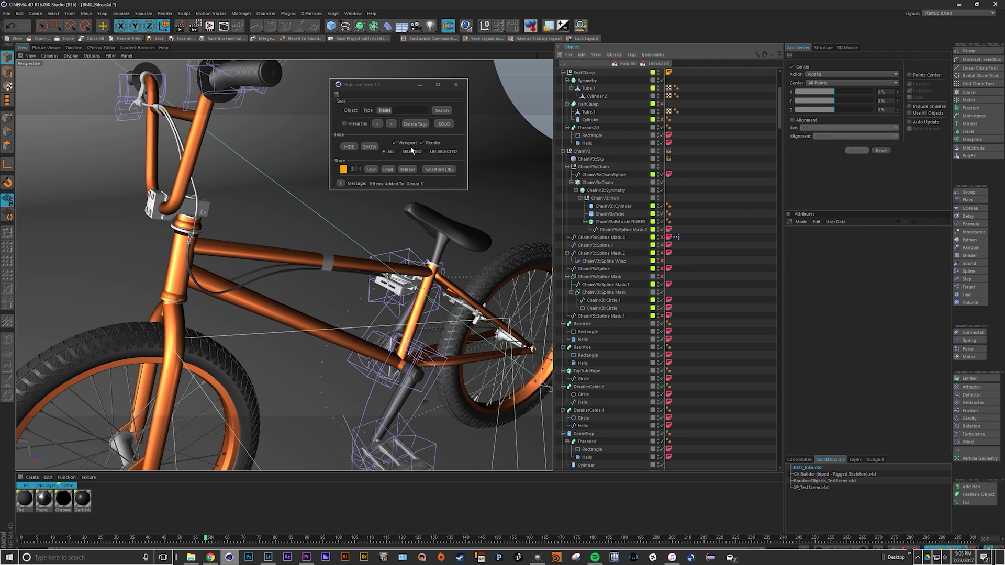
Step: Load the objects stored in Group 1 and solo the wheels and frame briefly before restoring the scene
left_click_drag(360, 169, 361, 171)
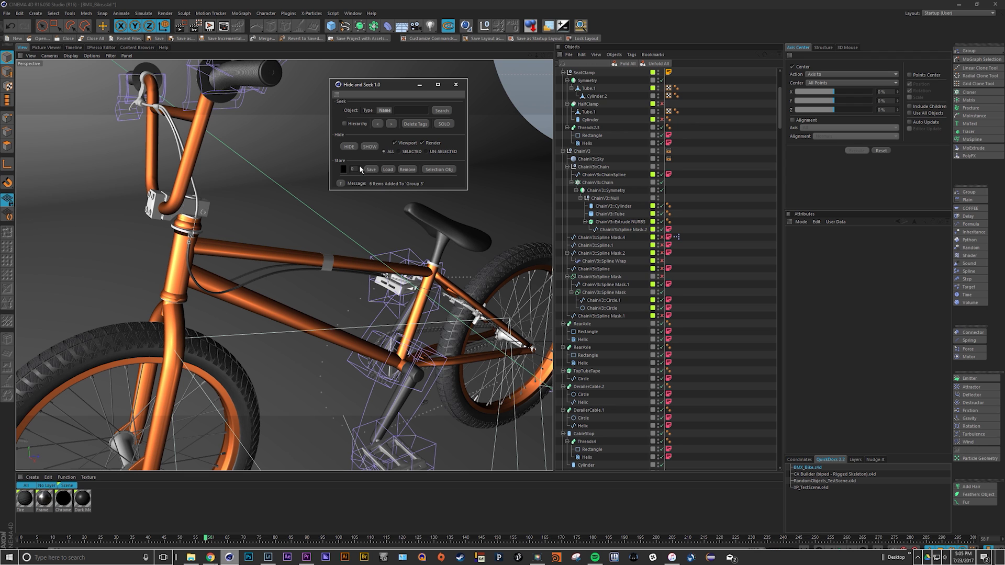
left_click(359, 167)
left_click(388, 170)
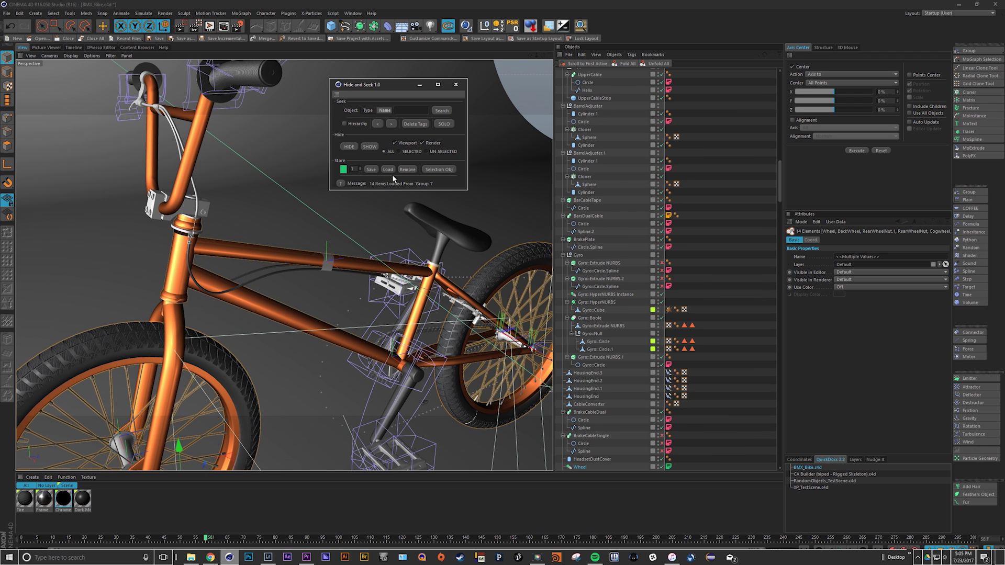
left_click(444, 126)
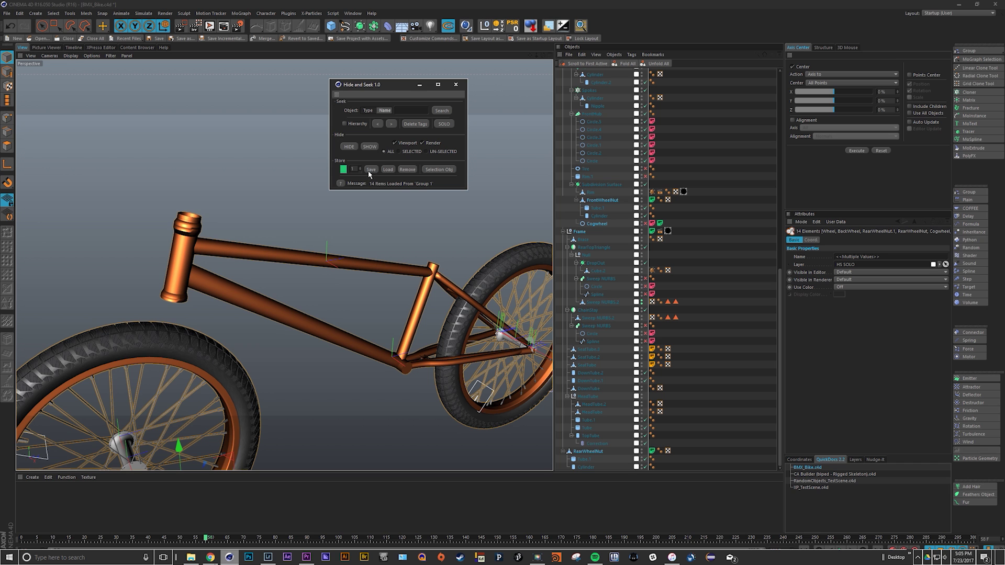
left_click(453, 126)
Step: Load the splines stored in Group 2 and solo them briefly before restoring the scene
left_click(360, 168)
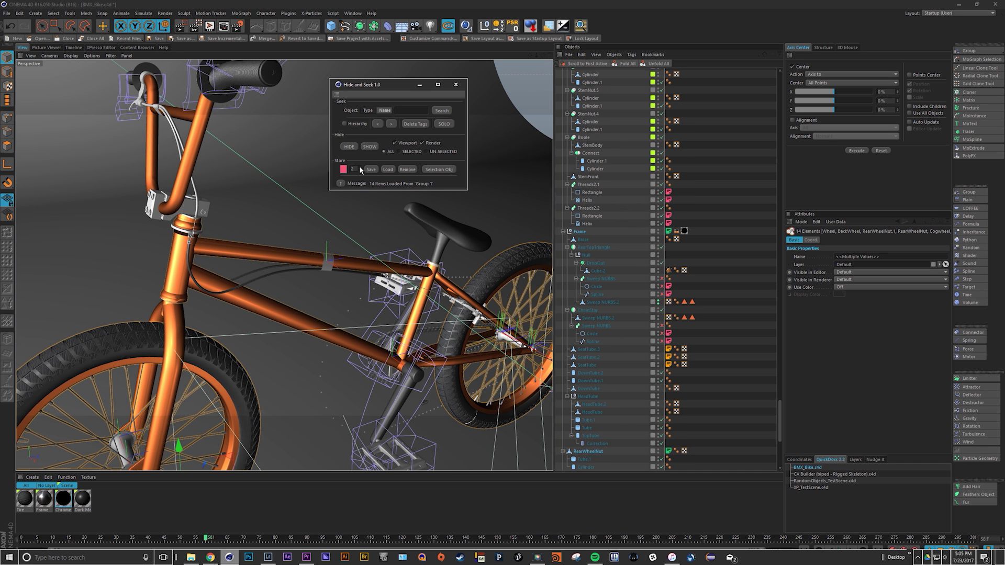
left_click(388, 169)
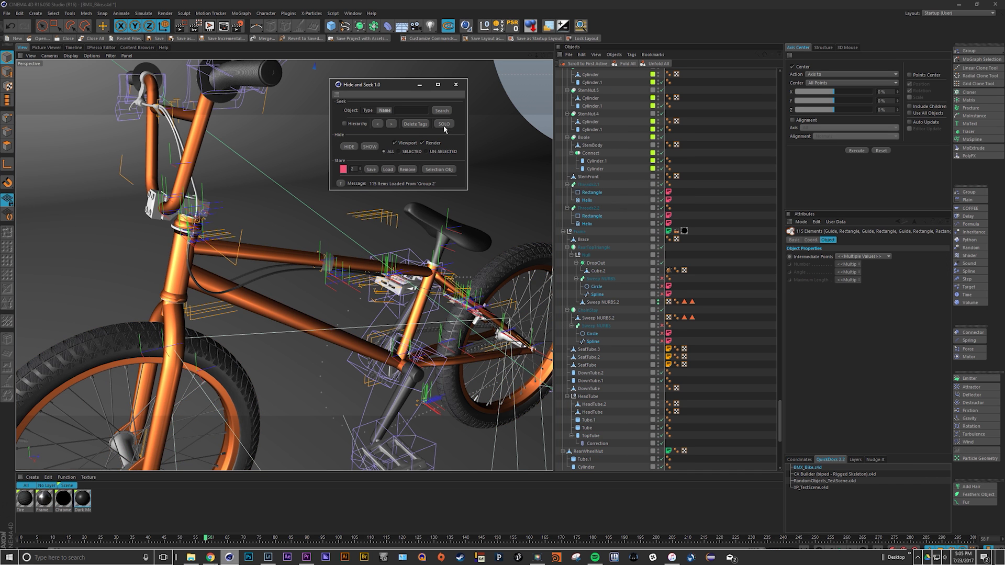
left_click(444, 124)
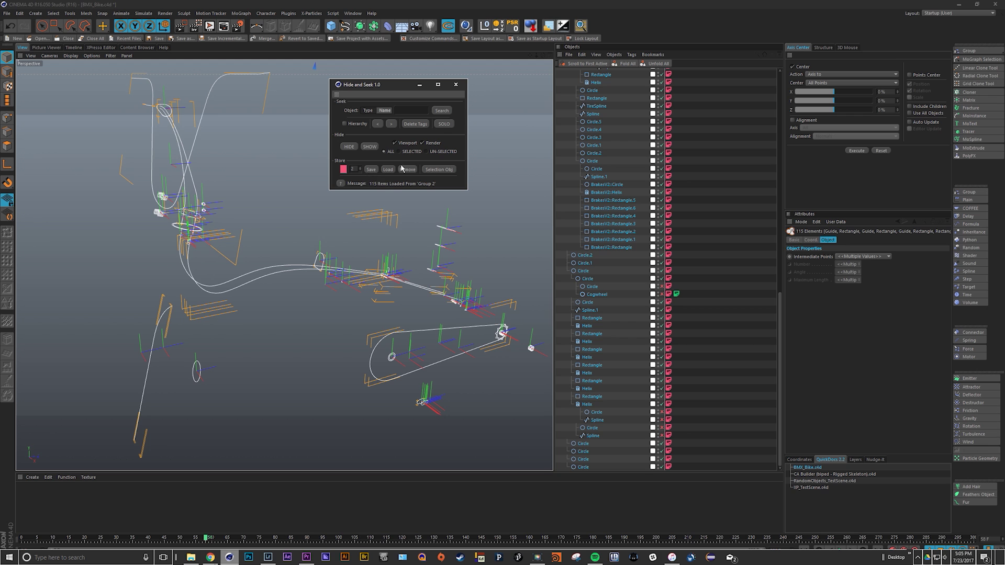
left_click(448, 126)
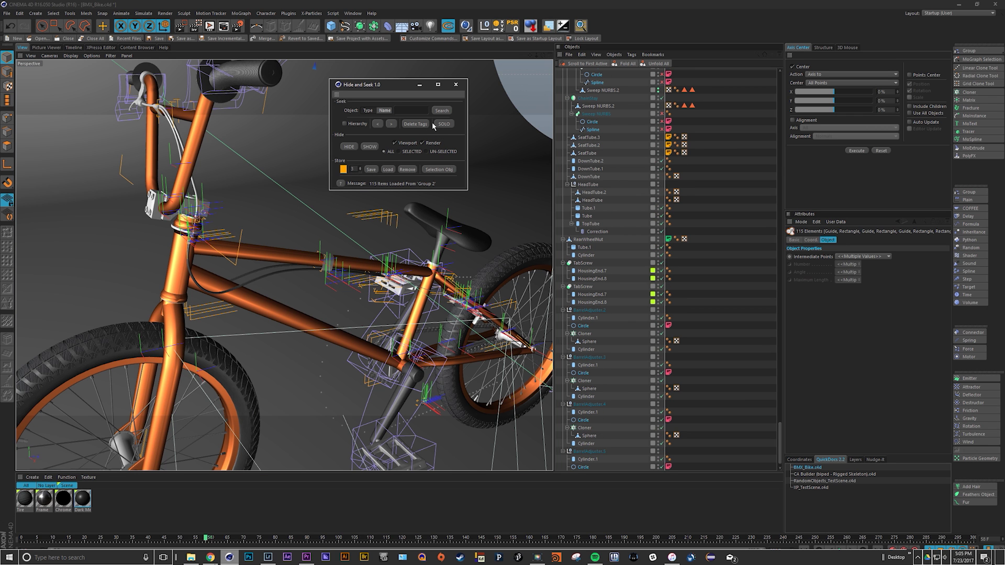
Step: Load the bars and seat objects stored in Group 3 and solo them briefly before restoring the scene
left_click(388, 169)
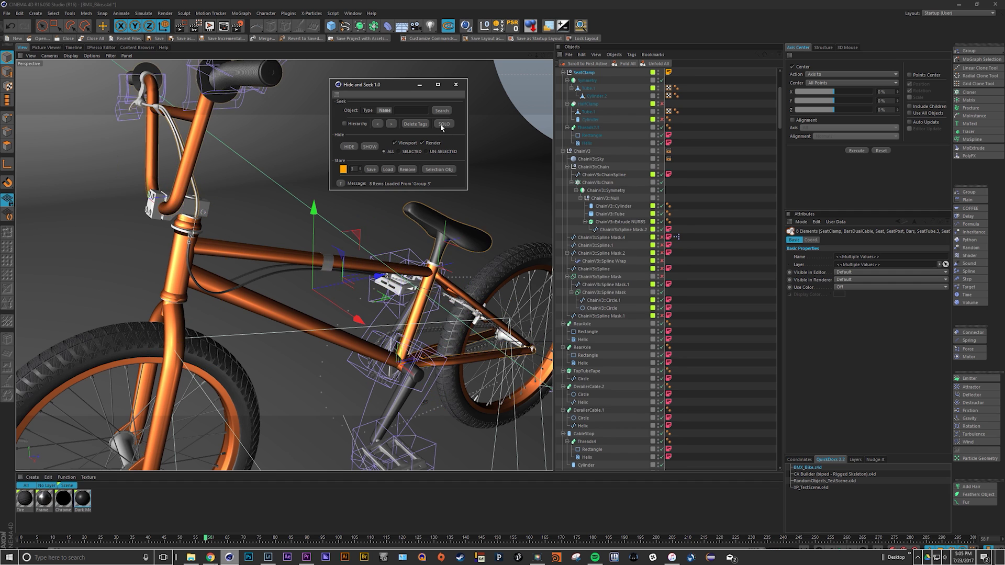
left_click(441, 126)
left_click(448, 126)
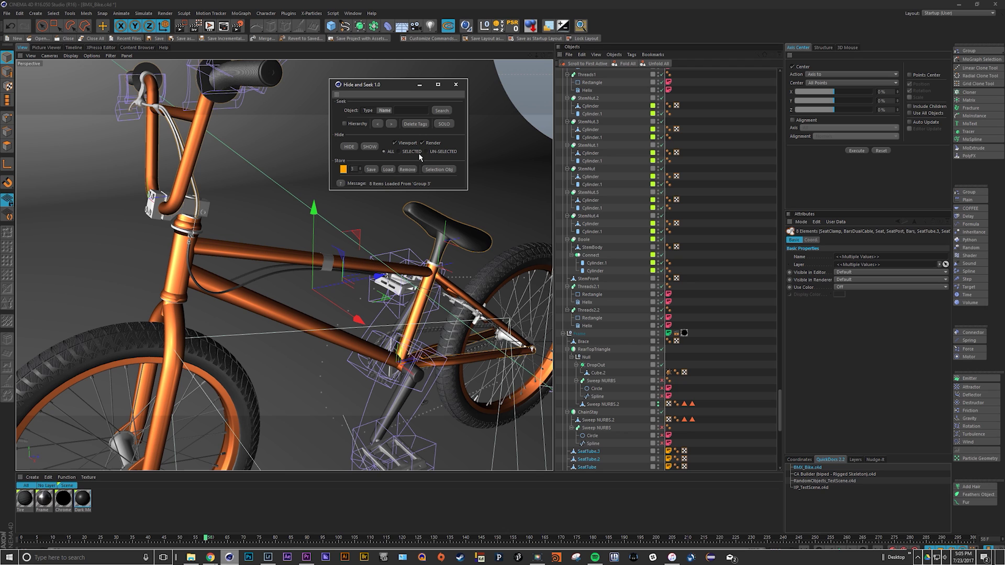
Step: Set the store group to 0, load the objects of all groups, and solo them briefly before restoring the scene
left_click(359, 171)
left_click(389, 170)
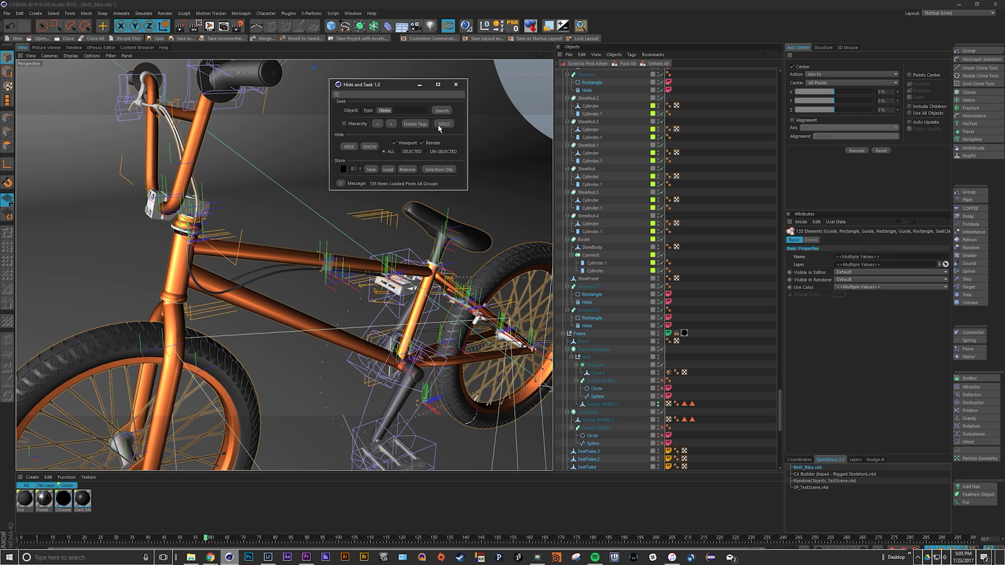
left_click(440, 125)
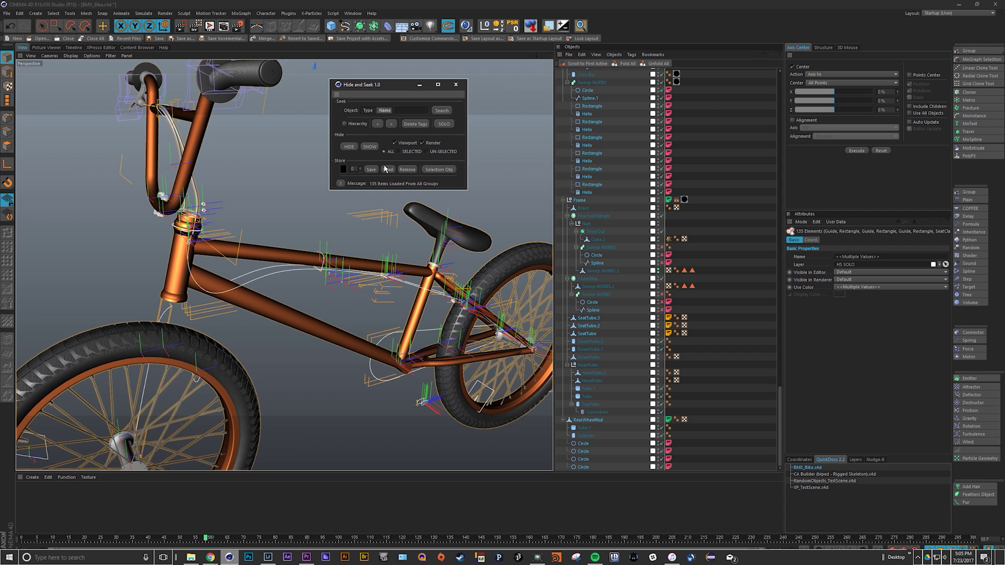
left_click(443, 124)
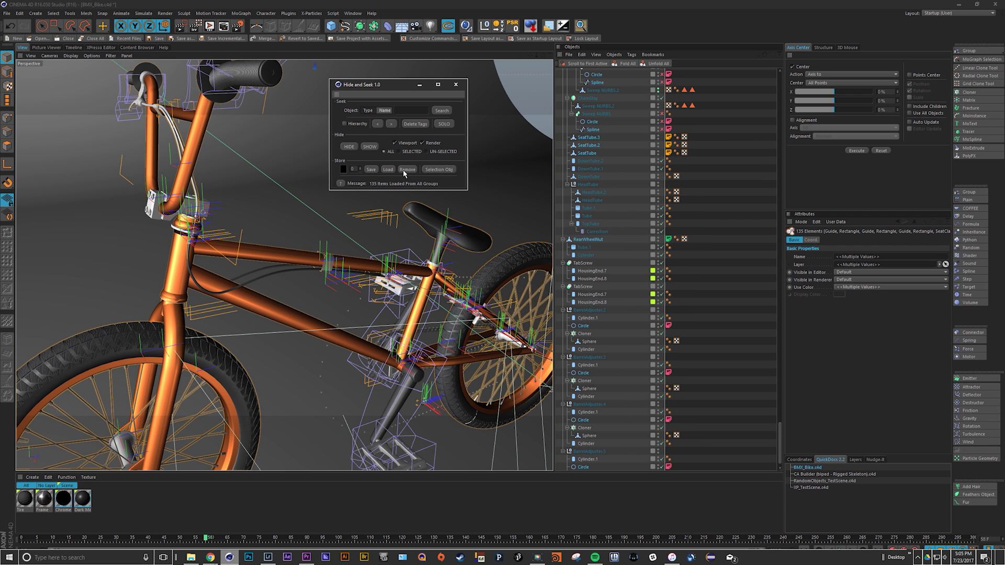
Step: Remove the store tags of all groups from the scene and undo the removal
scroll(729, 128, "up", 3)
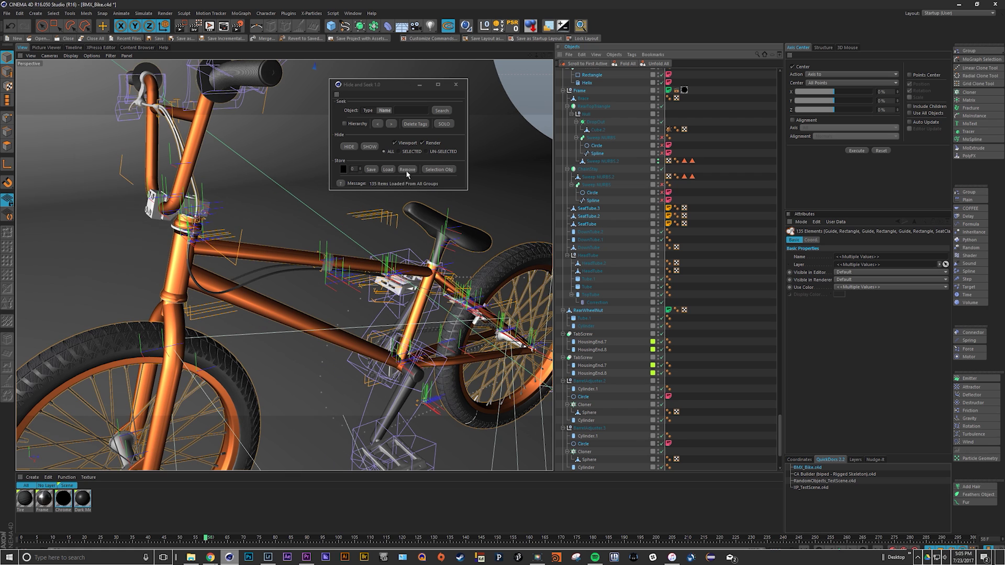
left_click(406, 169)
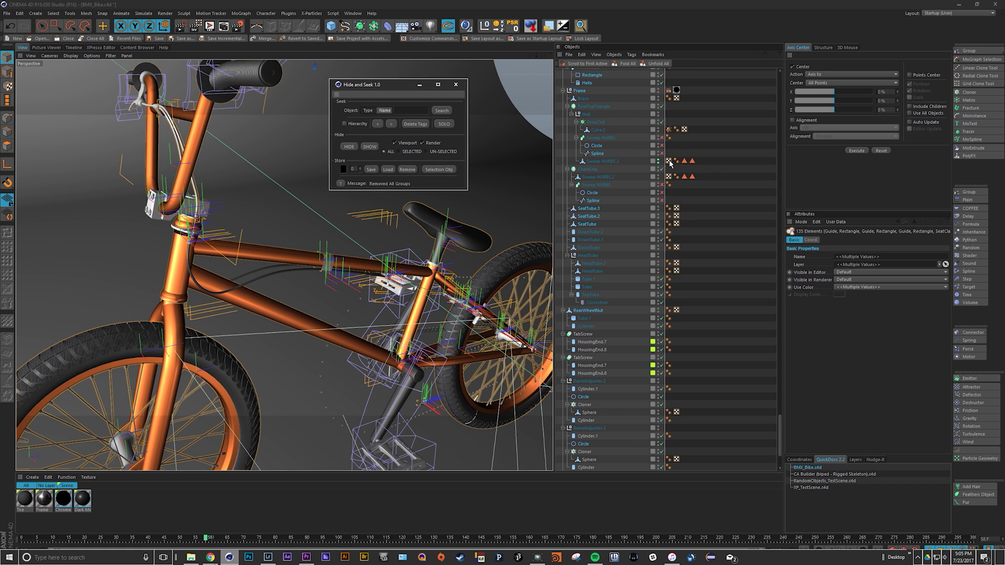
key("ctrl+z")
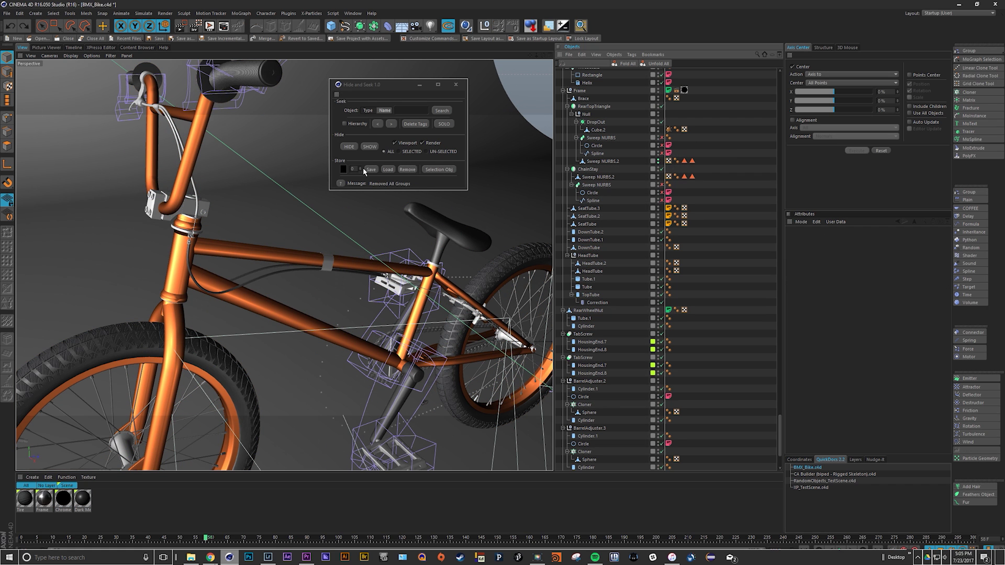
Step: Load the stored Group 2 objects by picking the group from the store tag on the Rectangle under Threads2.2
left_click(369, 146)
left_click_drag(359, 171, 353, 180)
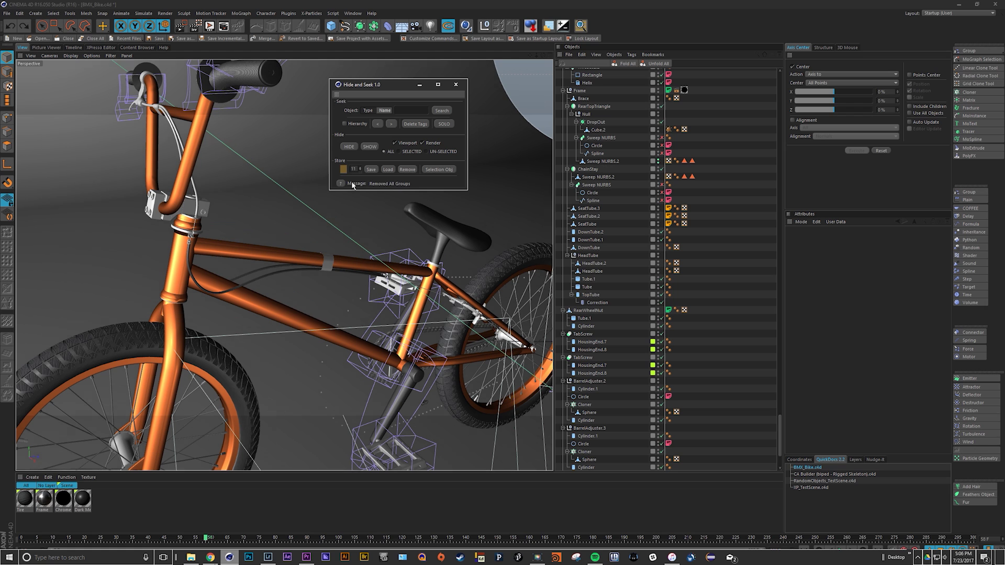
scroll(668, 206, "up", 5)
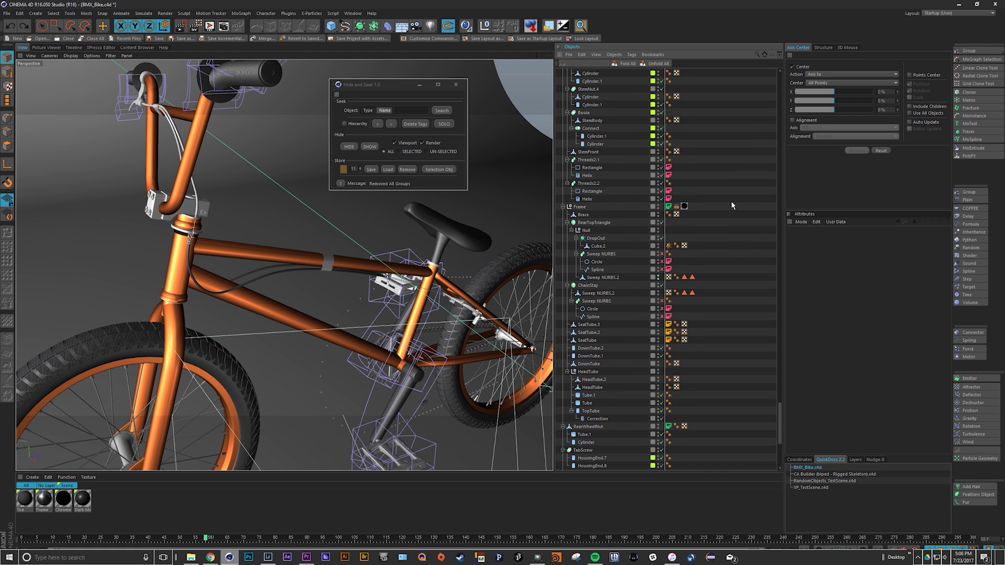
left_click(668, 192)
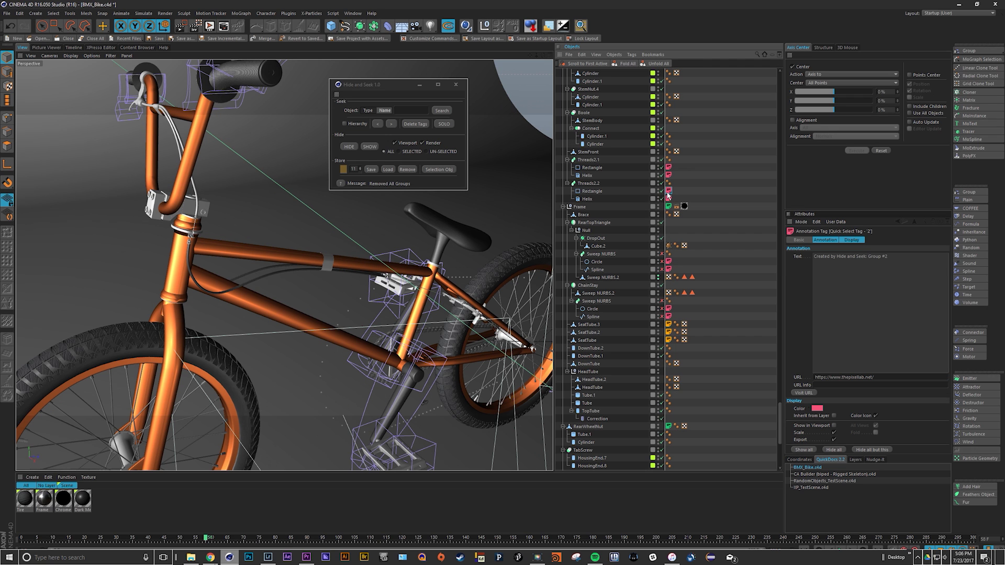
left_click(386, 170, "ctrl")
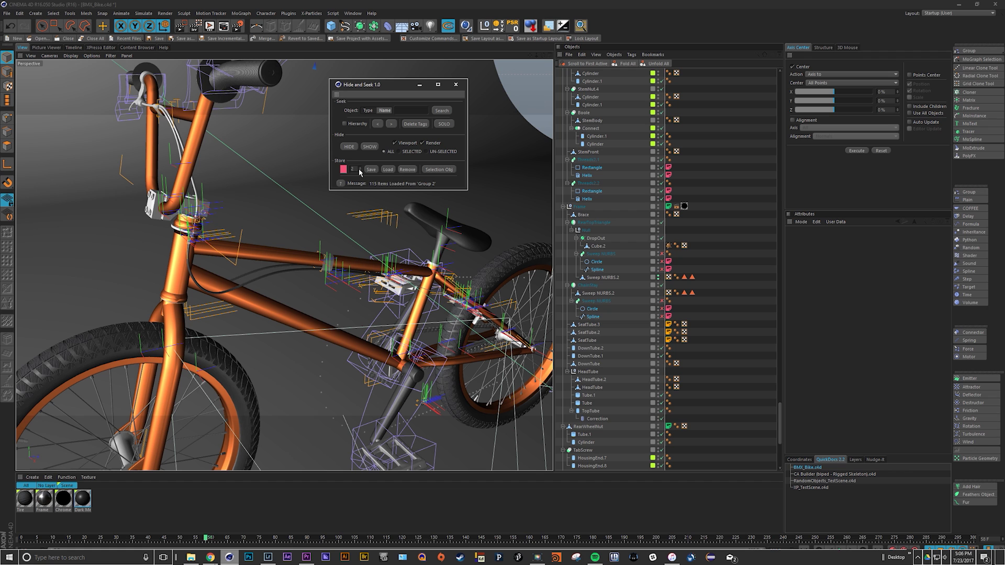
Step: Load the stored Group 1 objects by picking the group from the Frame's store tag, and clear the selection
left_click(669, 207)
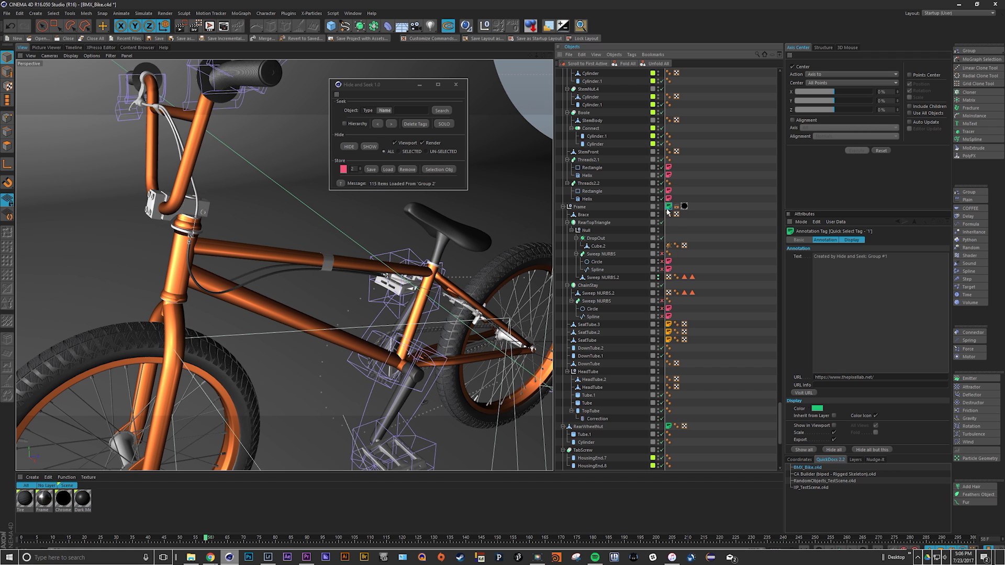
left_click(387, 170, "ctrl")
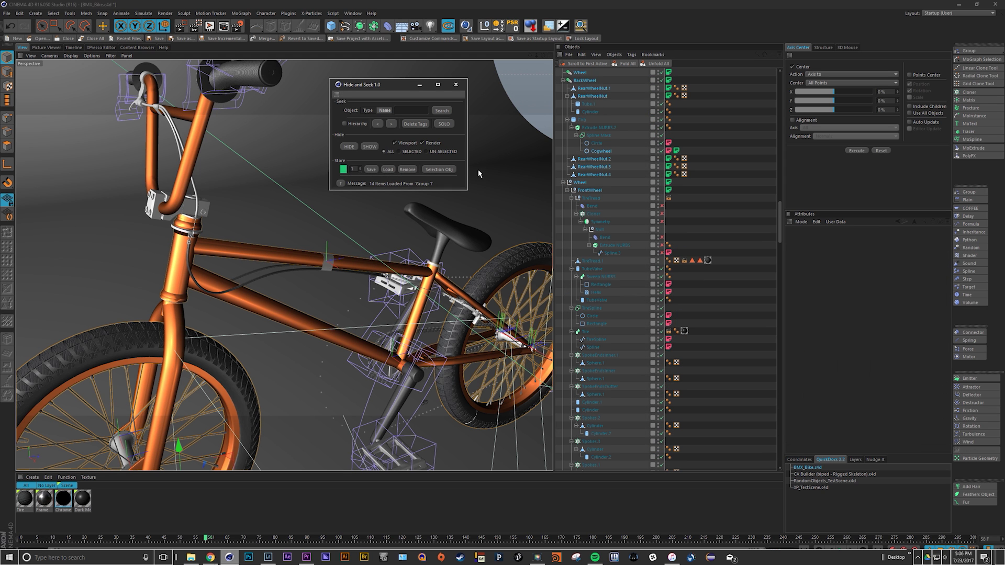
scroll(733, 162, "up", 3)
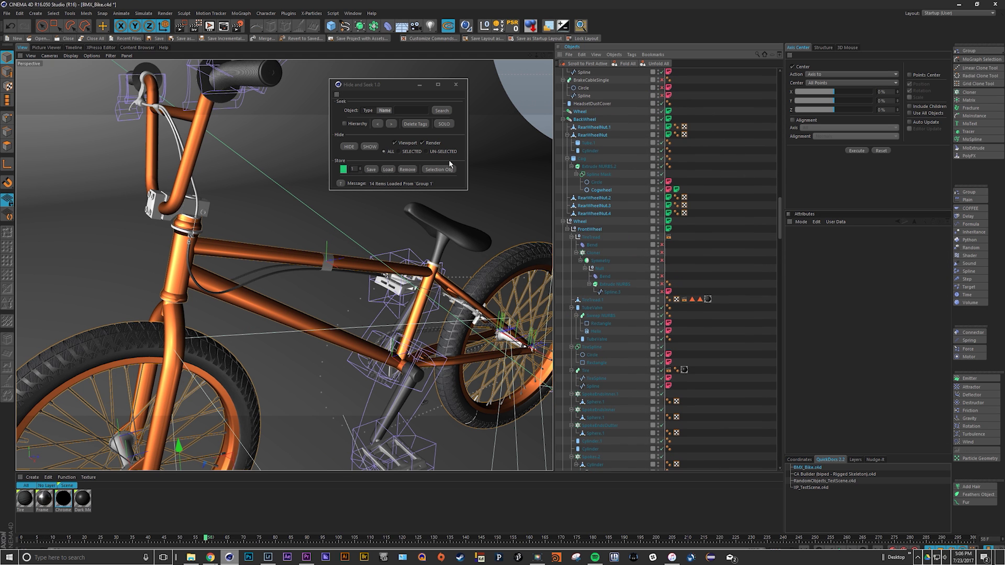
left_click(721, 197)
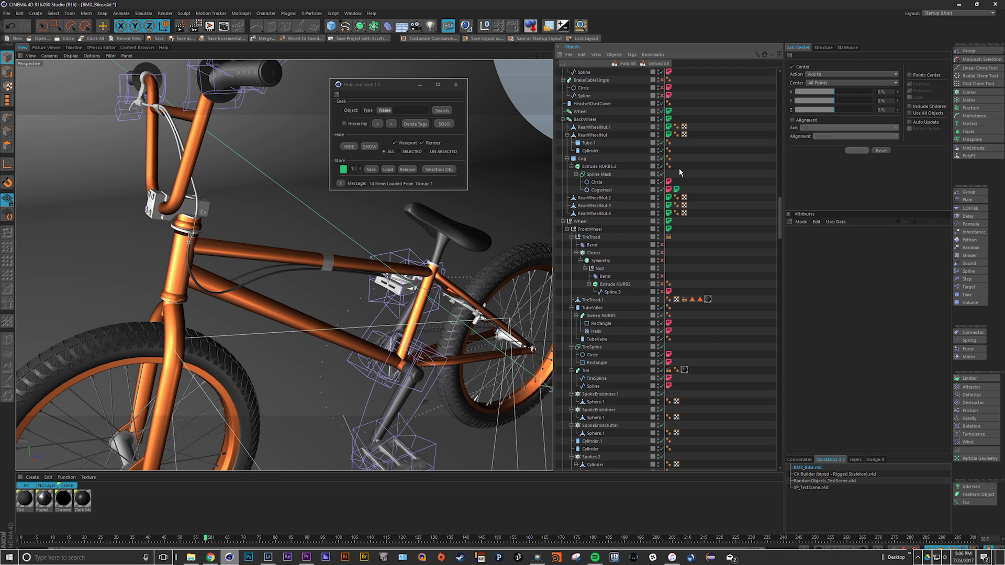
Step: Remove Group 2 from the scene by picking the group from the store tag on the TubeValve's Helix
scroll(750, 303, "up", 6)
scroll(749, 302, "down", 10)
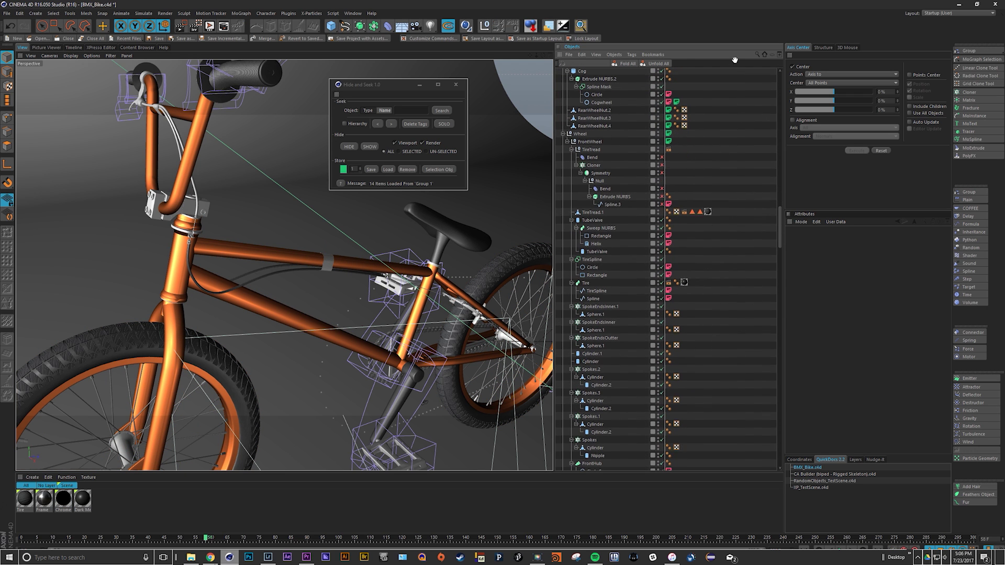
left_click(672, 245)
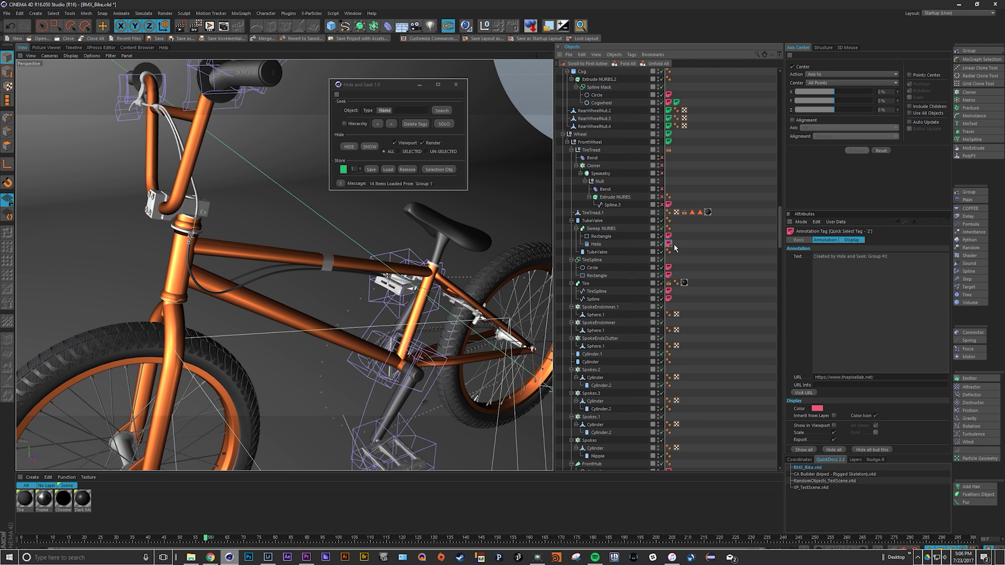
left_click(408, 169)
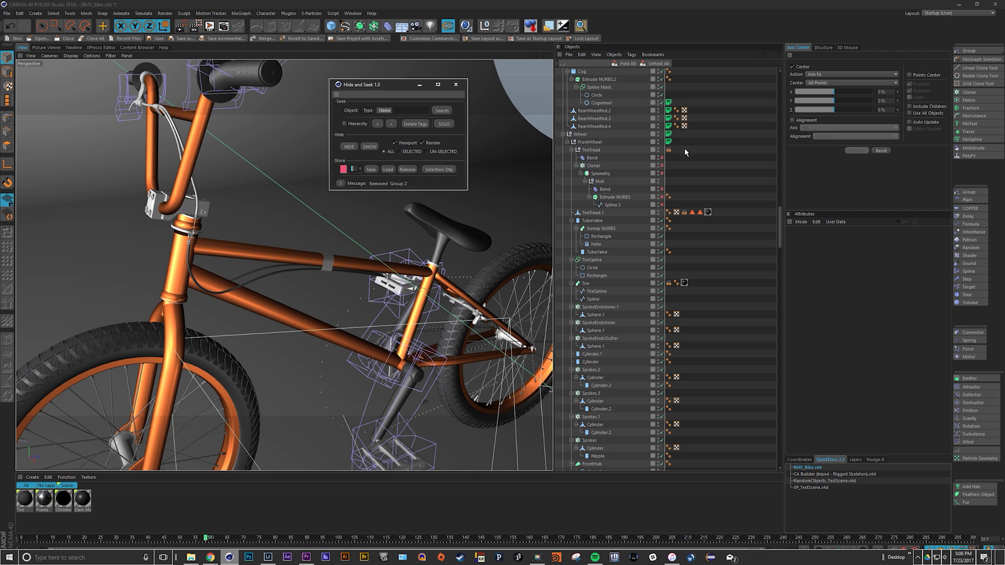
middle_click_drag(714, 189, 732, 324)
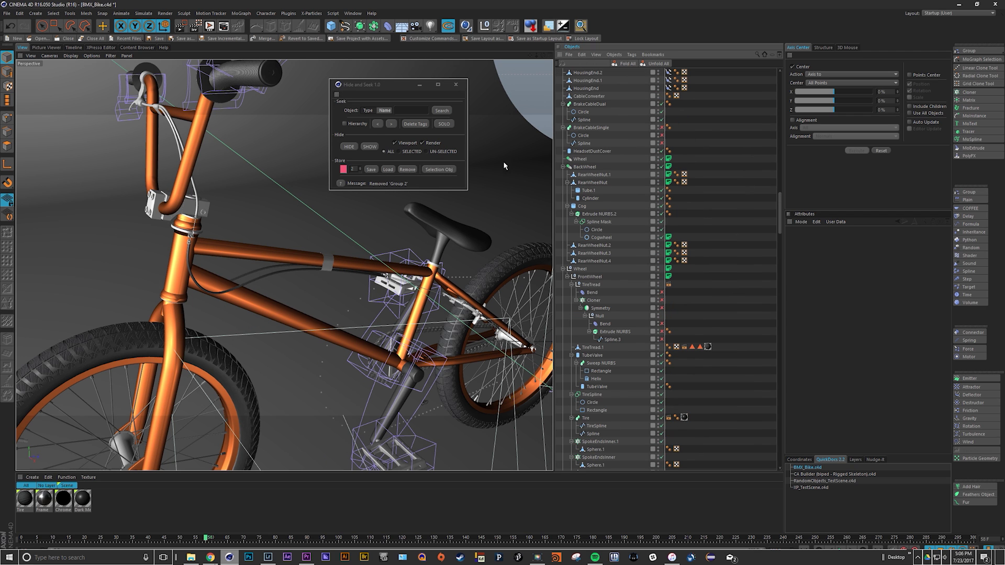
middle_click_drag(705, 157, 754, 238)
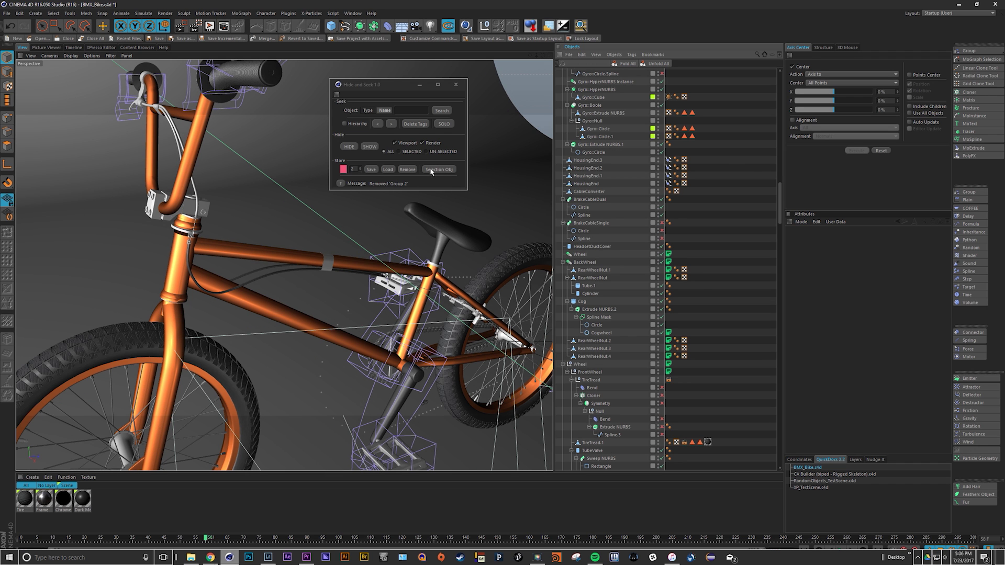
Step: Select several seat clamp and chain objects at the start of the object hierarchy and create a selection object from them
left_click_drag(780, 200, 782, 91)
left_click_drag(735, 235, 578, 334)
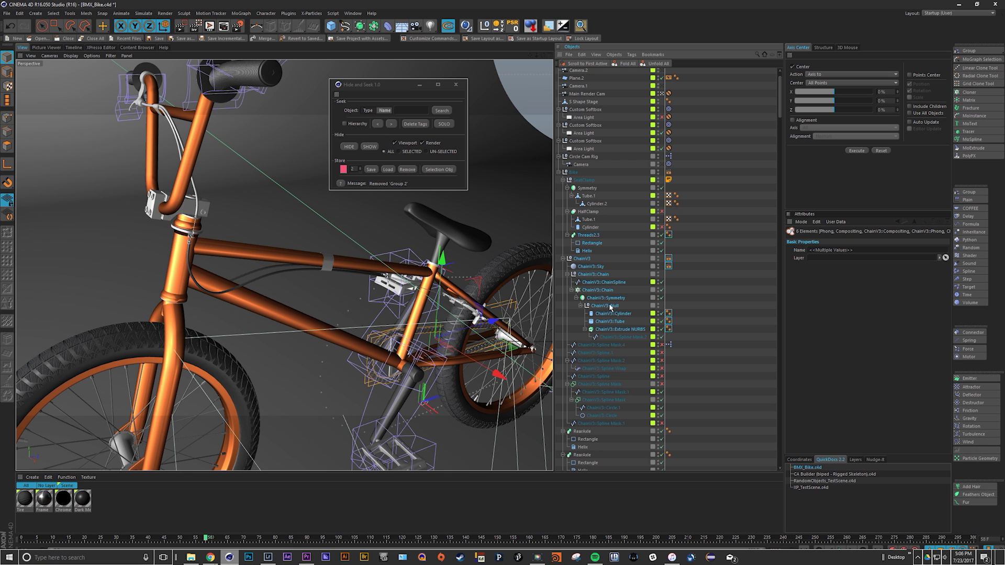
left_click_drag(730, 224, 603, 305)
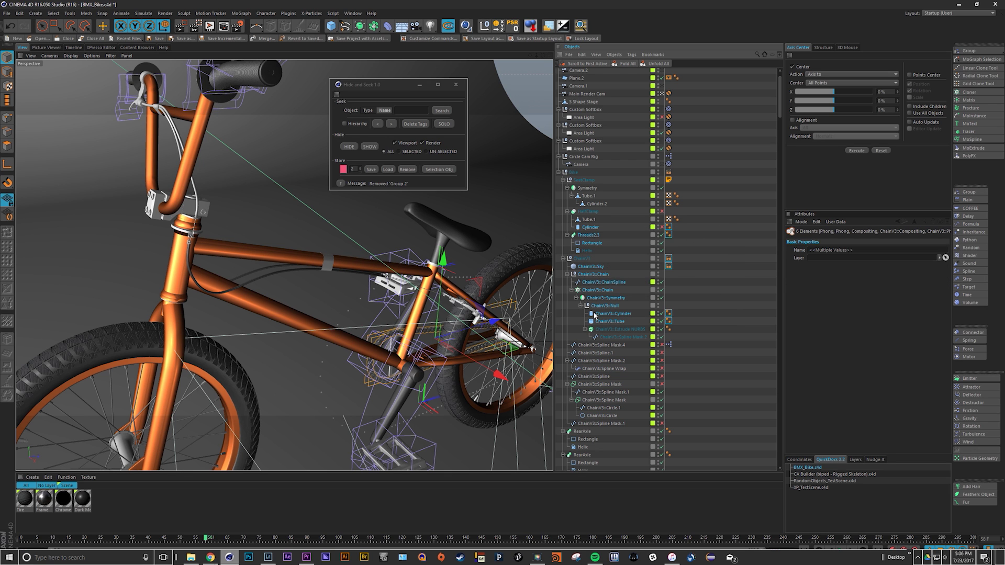
left_click(439, 169)
scroll(565, 148, "up", 2)
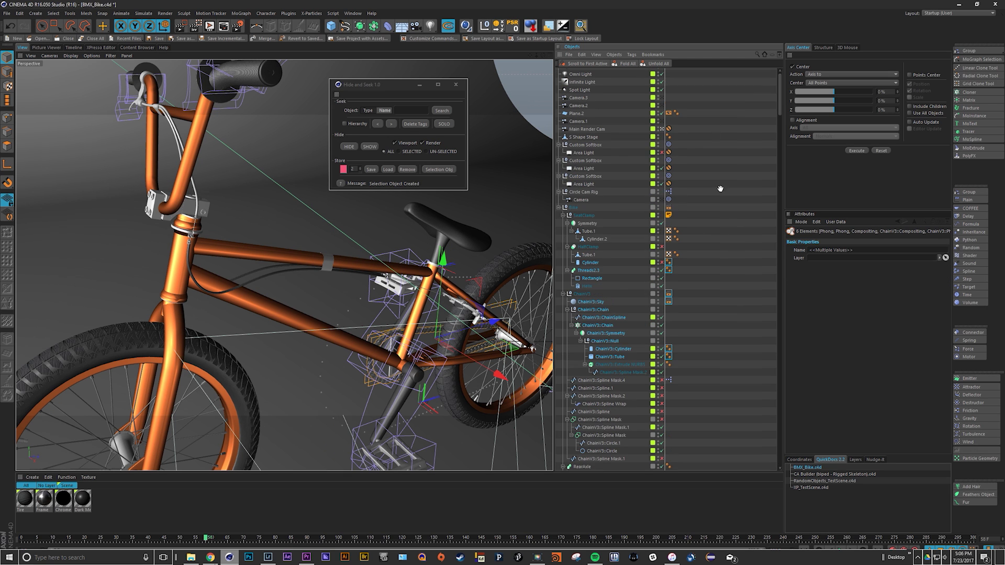
Step: Examine the new selection object's list, clear the selection, and restore the stored objects from the selection object
left_click(577, 73)
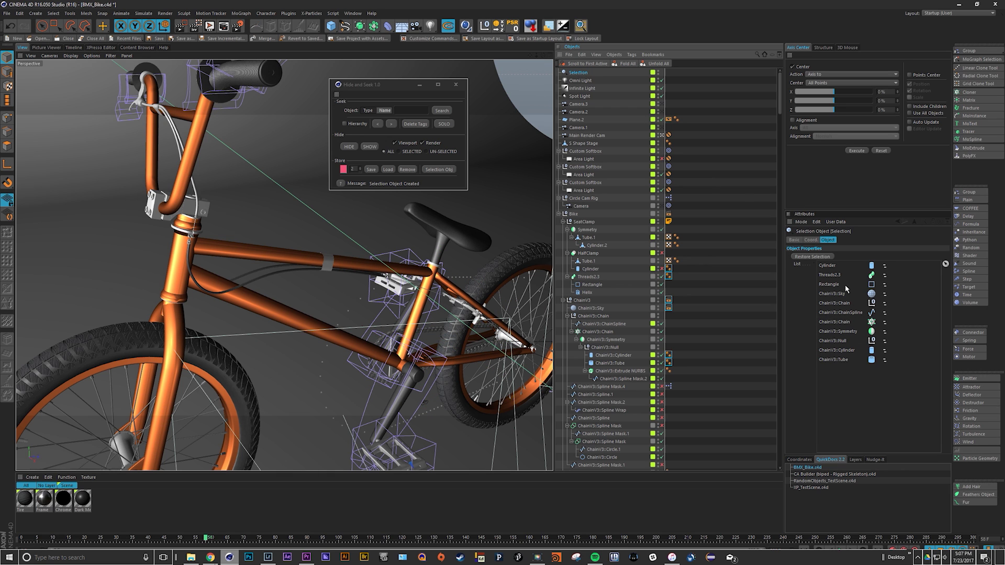
left_click(713, 160)
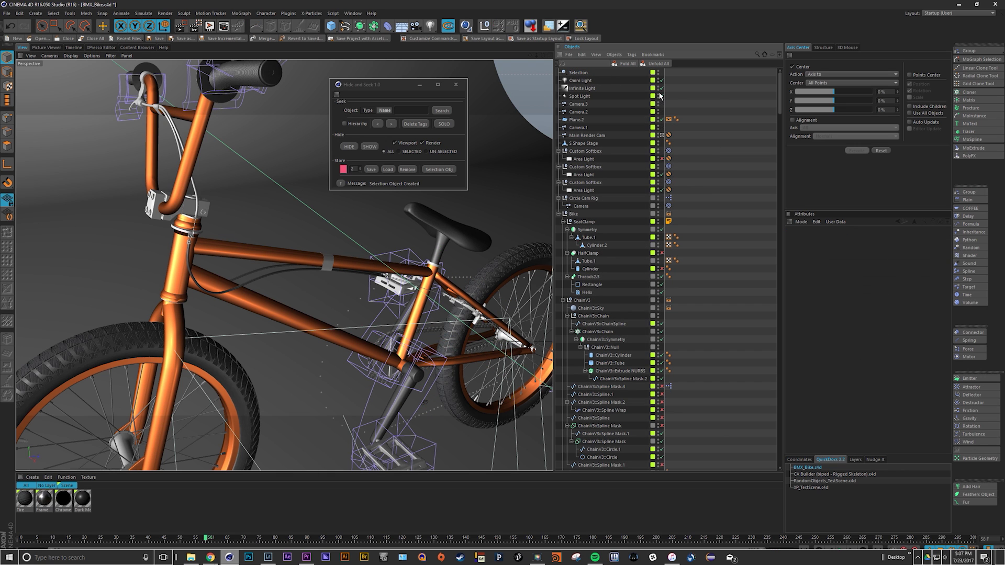
double_click(563, 73)
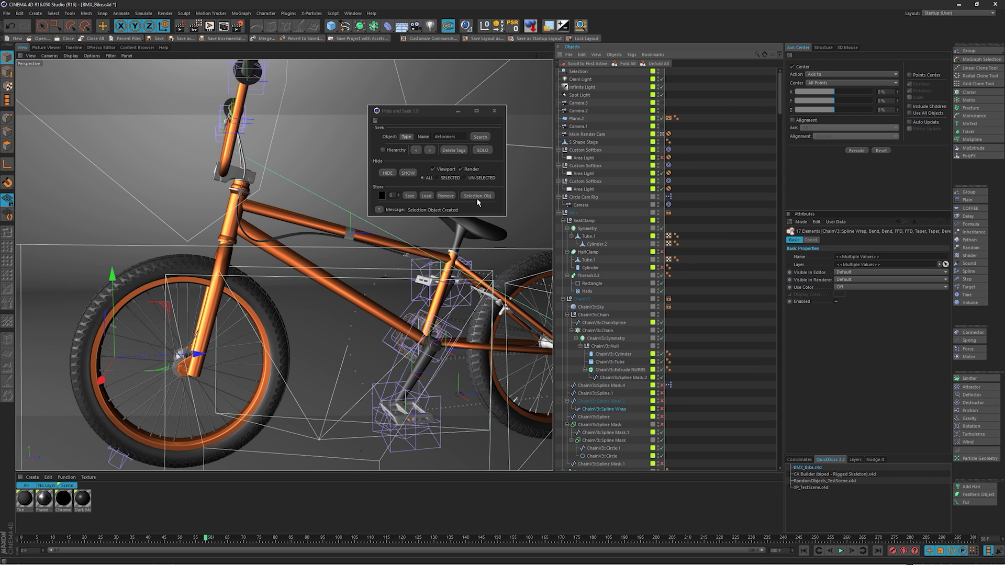
Step: Switch to the XP_TestScene.c4d scene and play its animation briefly from the start
left_click(815, 488)
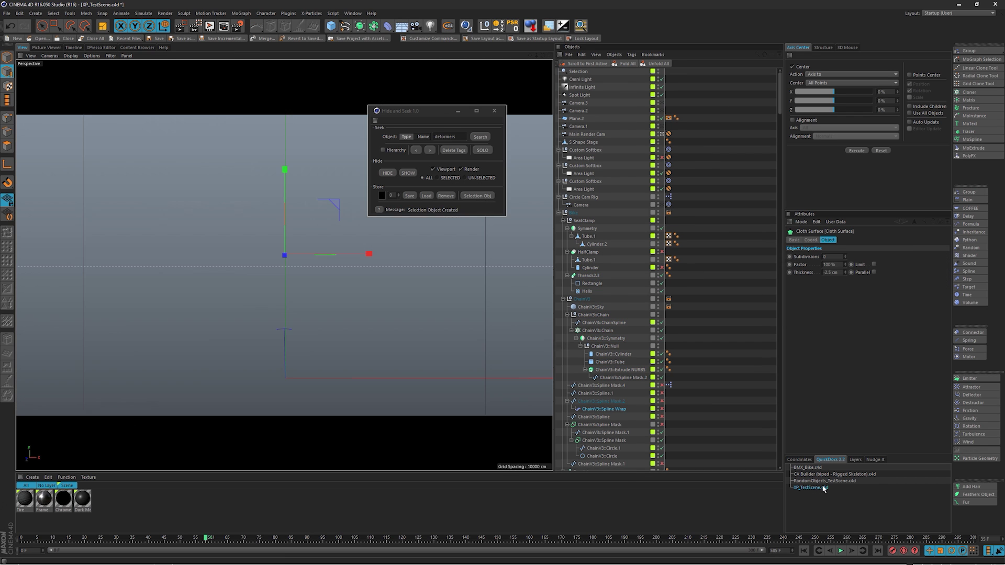
left_click_drag(445, 112, 450, 79)
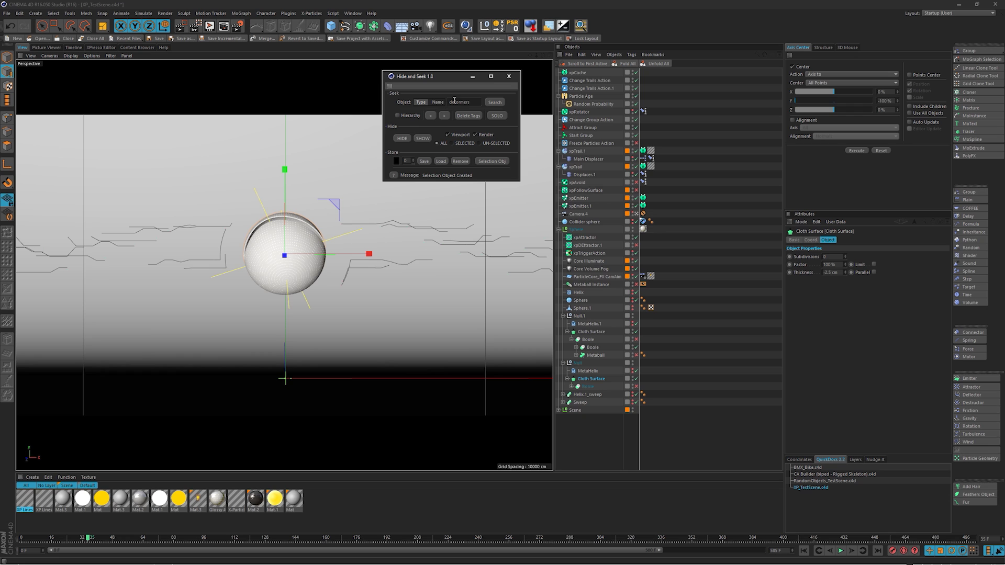
double_click(455, 102)
left_click(804, 550)
left_click(840, 551)
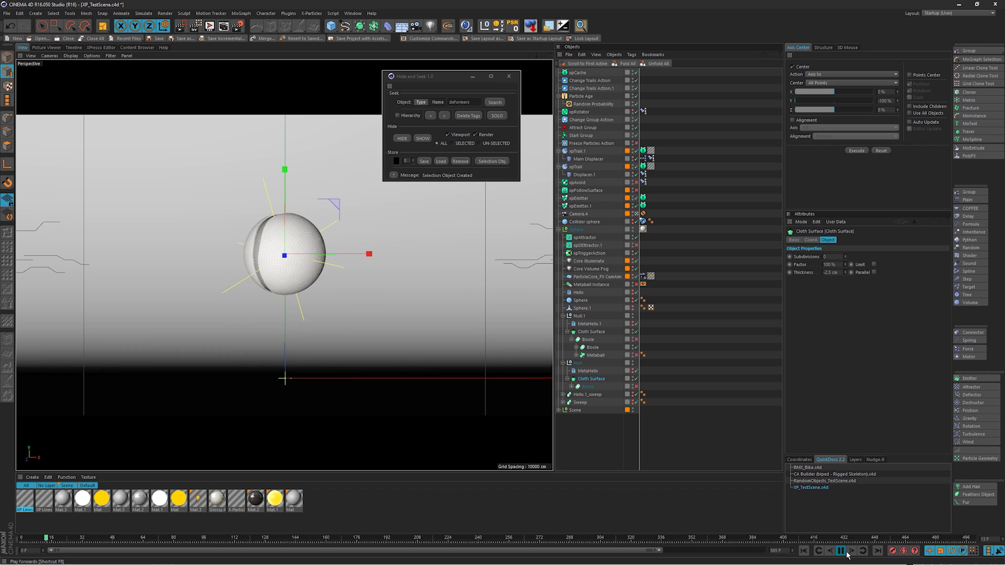
left_click(845, 550)
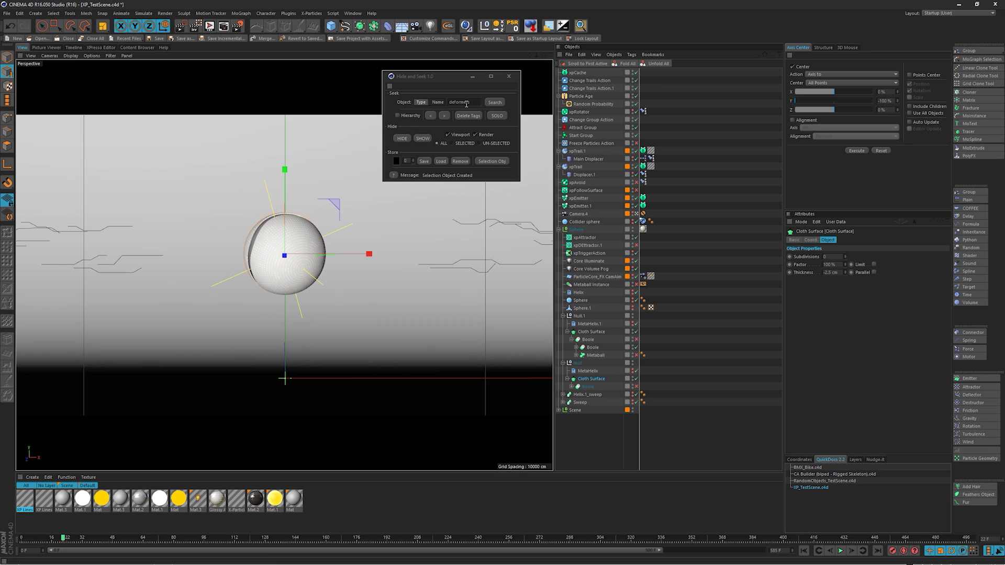
Step: Search the scene by type for "xp" to select the X-Particles items
left_click(427, 106)
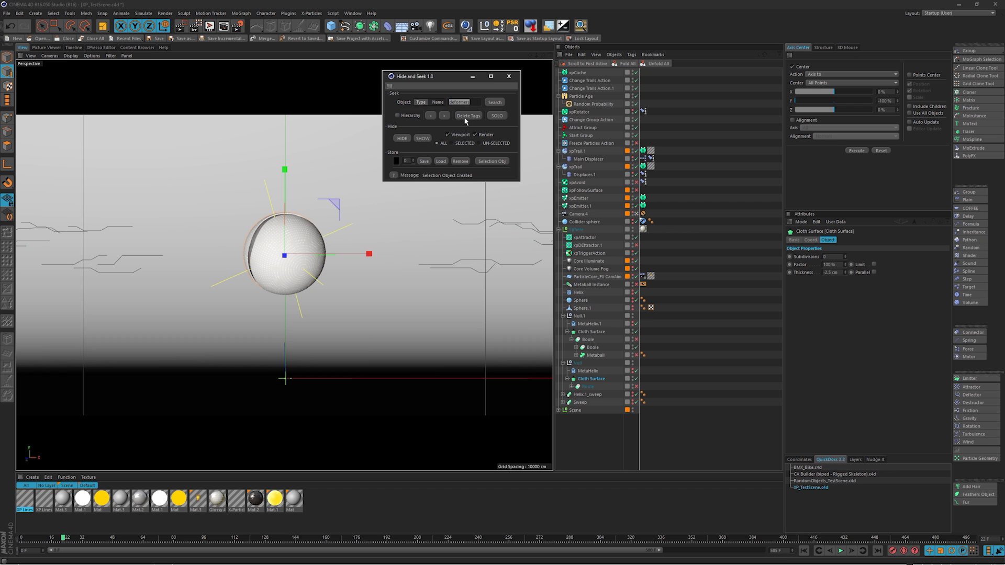
type("xp")
key("Return")
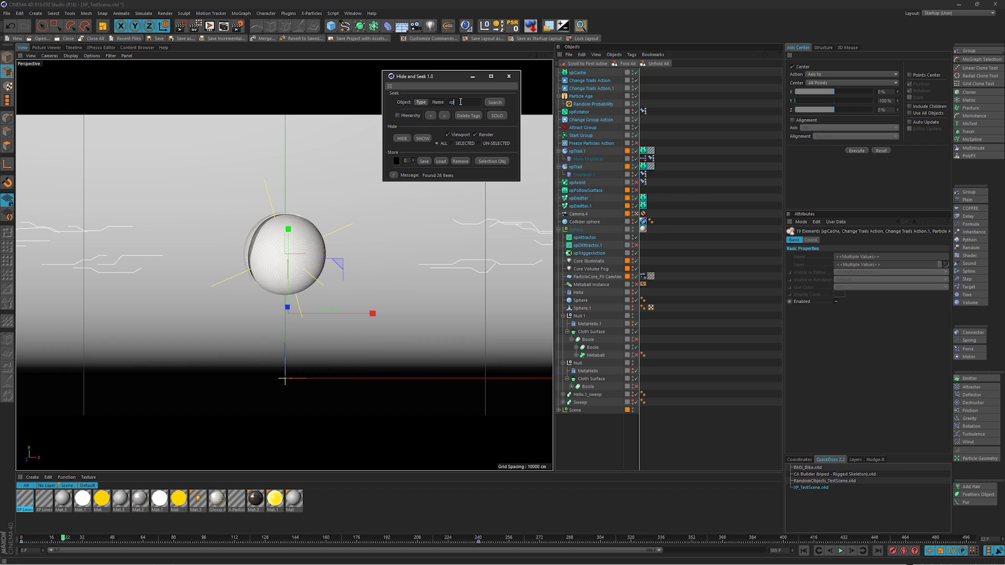
Step: Search by type for "xp emitter" and solo the emitters briefly before restoring the scene
key("BackSpace")
type("xp ")
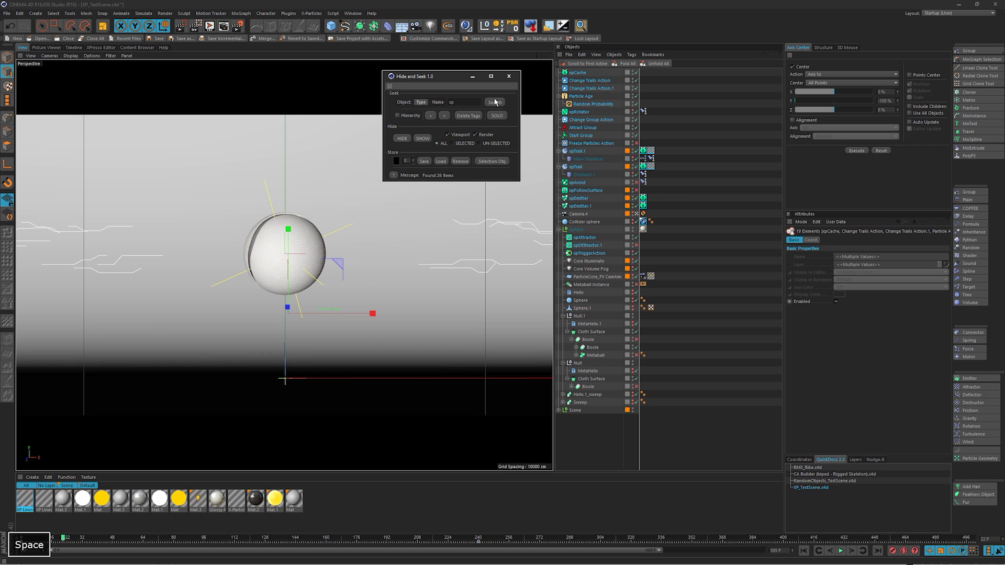
type("emitter")
key("Return")
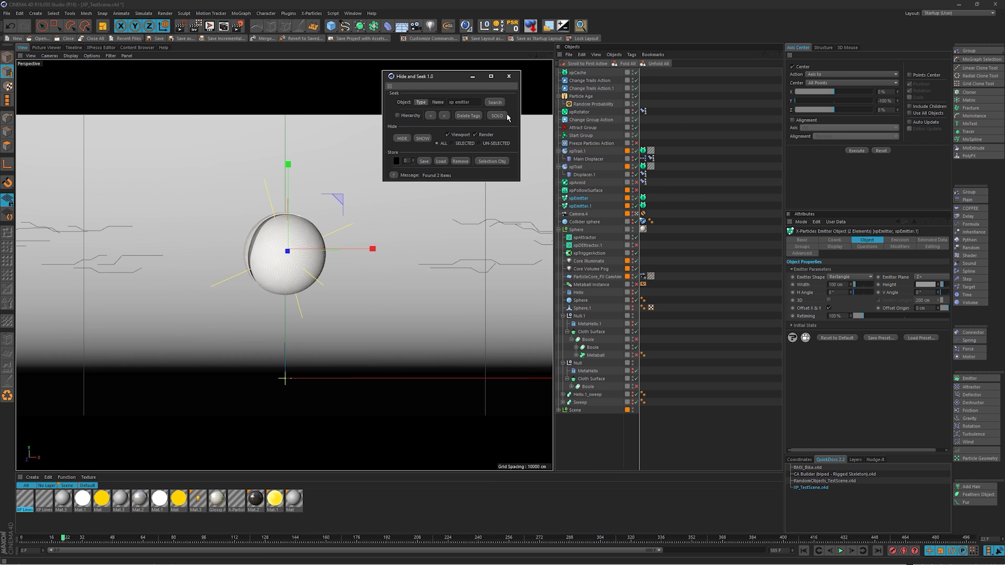
left_click(498, 117)
left_click(497, 117)
Step: Search by type for "xp cache tag" to select the X-Particles cache tags
double_click(458, 101)
type("chache tag")
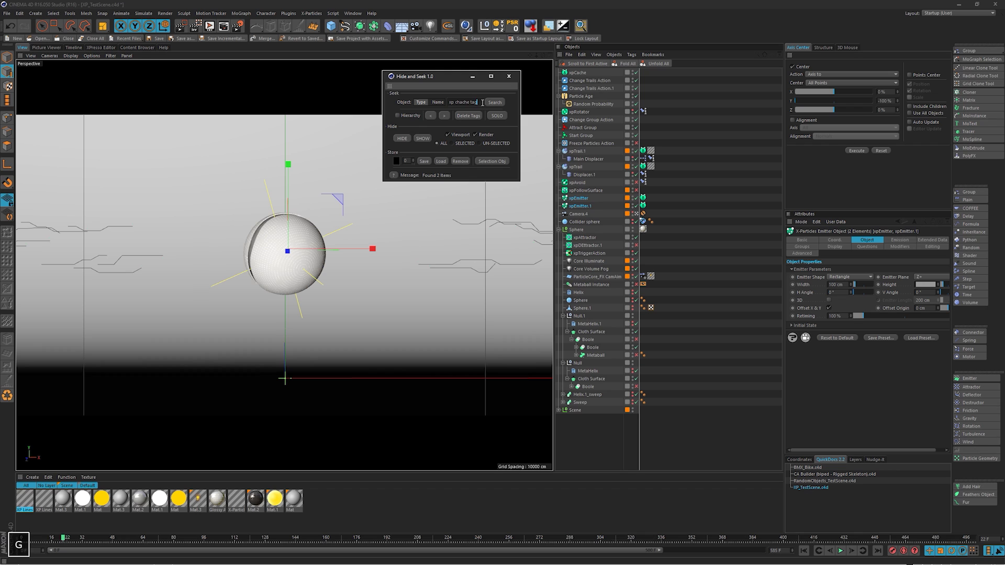
key("Return")
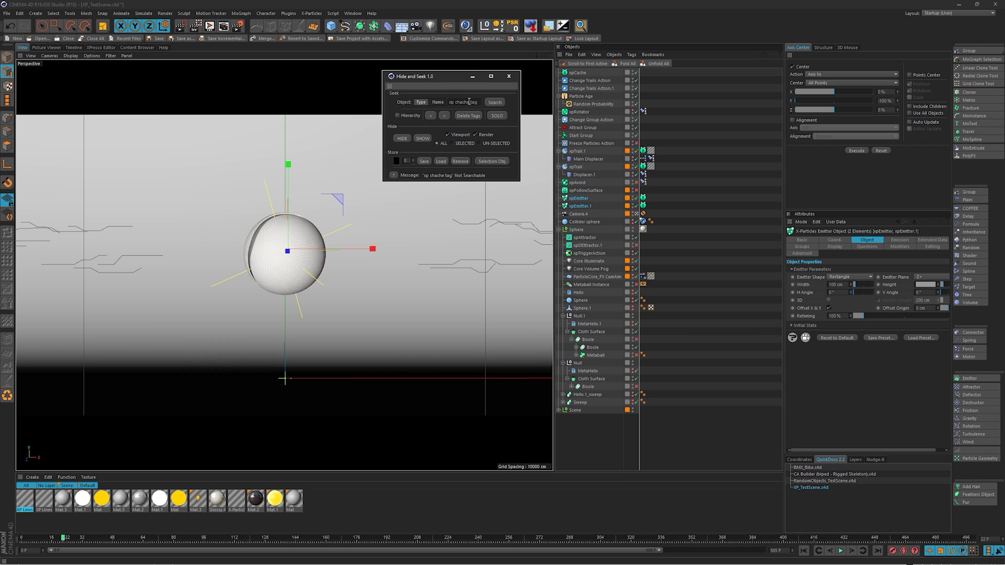
key("BackSpace")
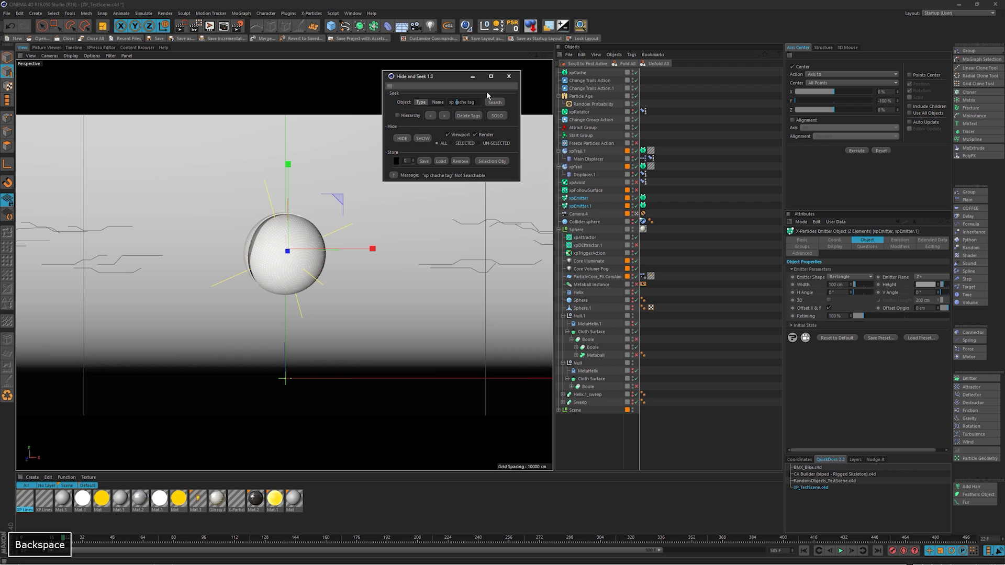
left_click(493, 102)
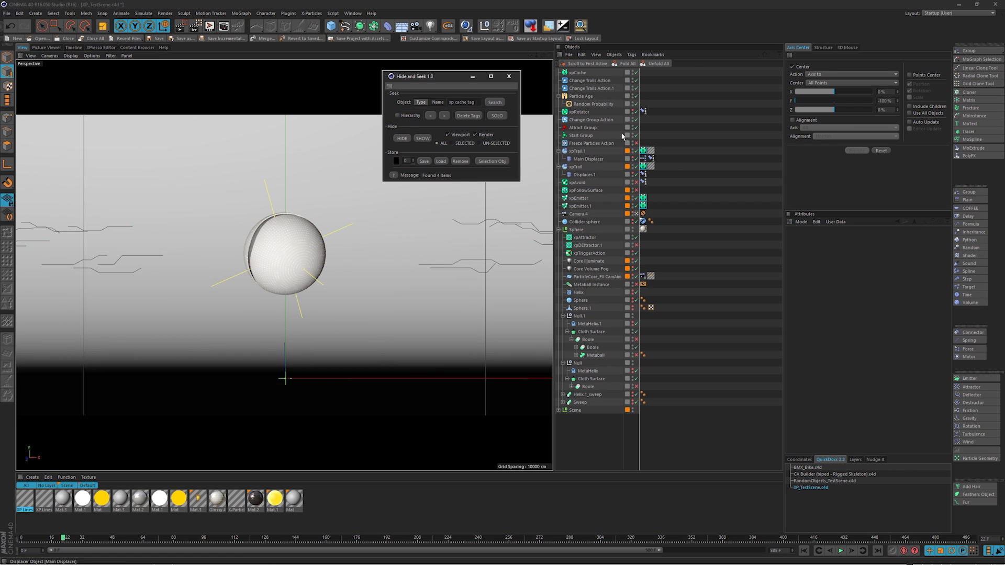
Step: Search by type for "xp texture tags" to select the X-Particles texture tags
left_click_drag(476, 100, 459, 100)
key("BackSpace")
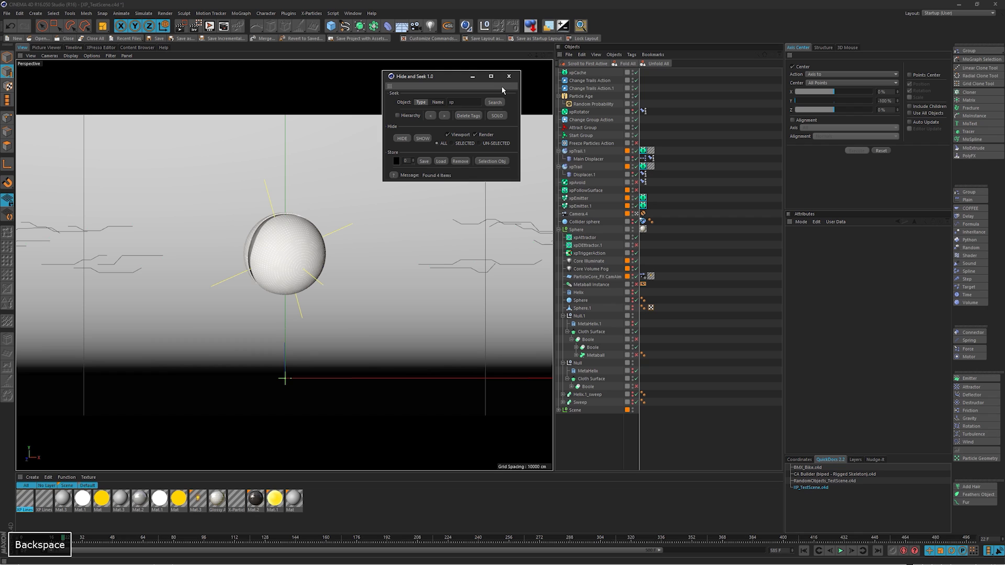
type("textures ta")
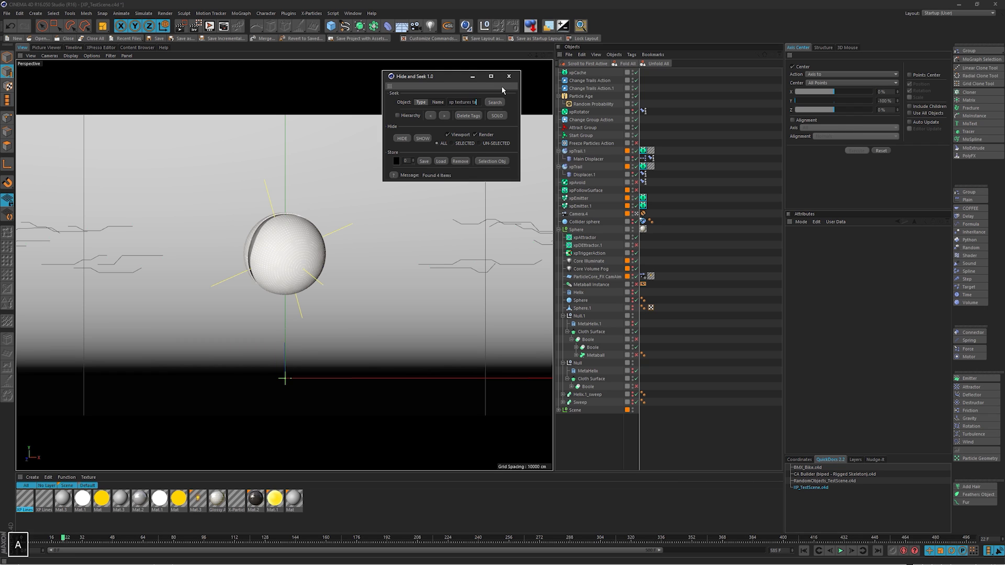
type("gs")
key("Return")
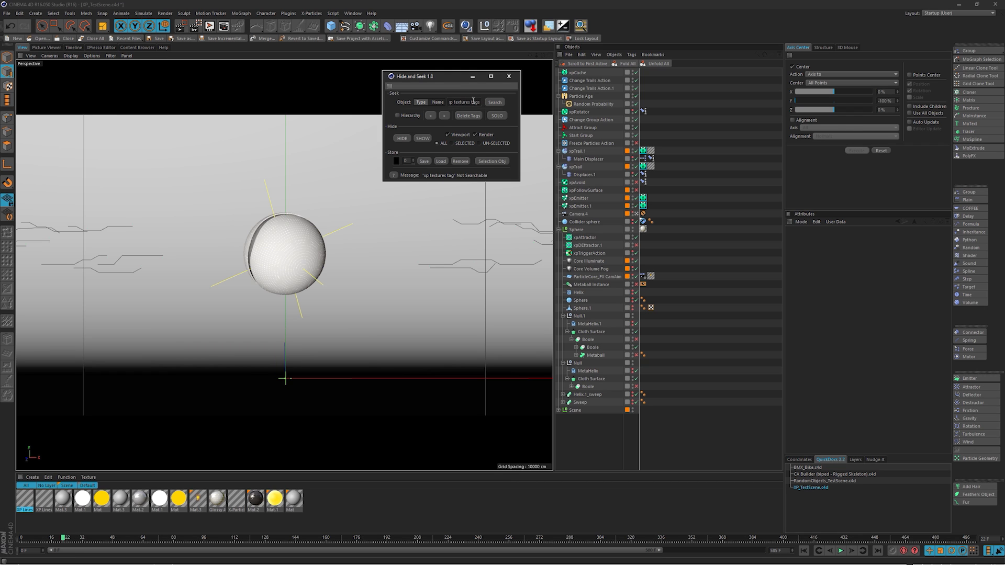
left_click(470, 101)
key("Delete")
left_click(496, 103)
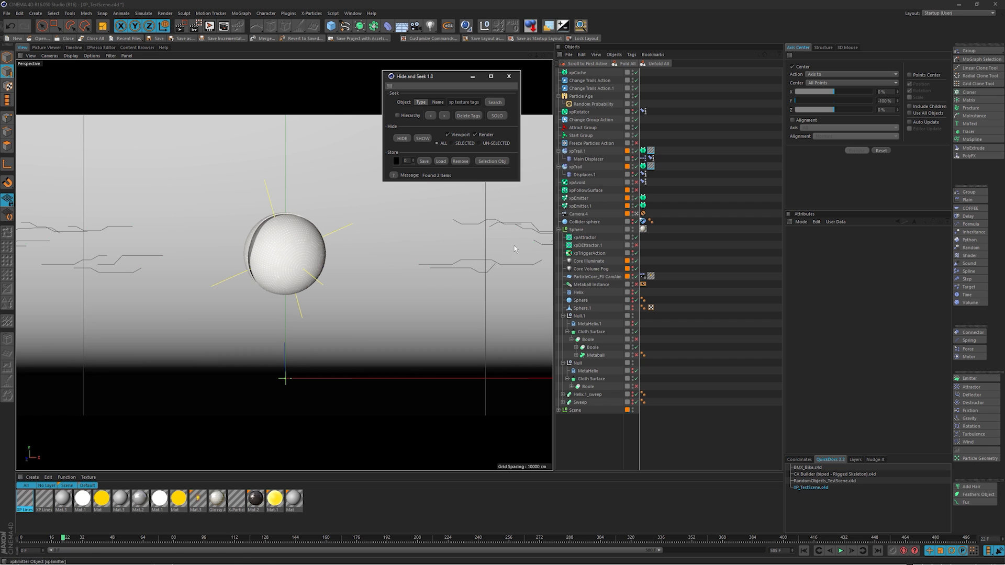
Step: Inspect the first xpTrail object's texture tag and view its material in the Material Editor
left_click(653, 152)
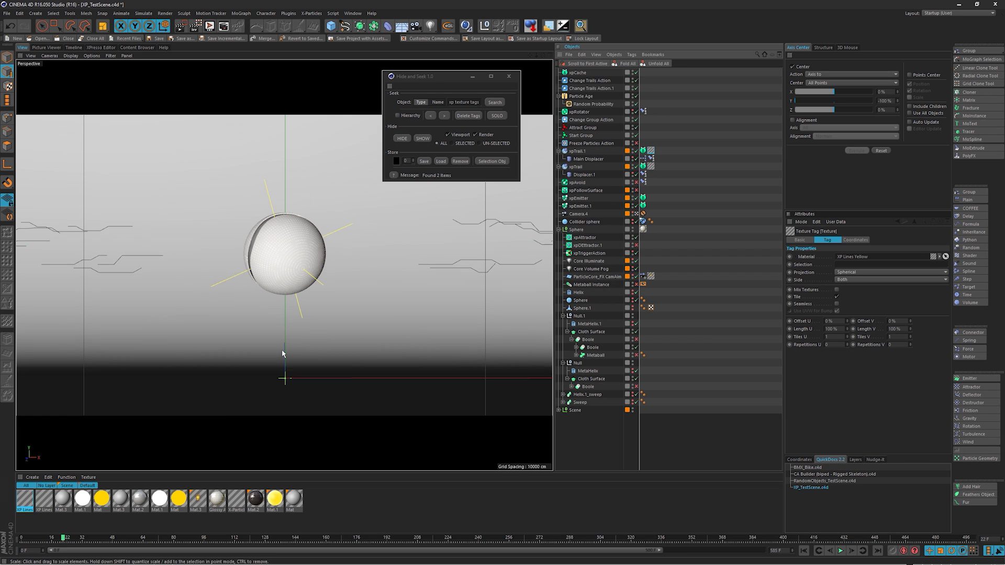
double_click(652, 152)
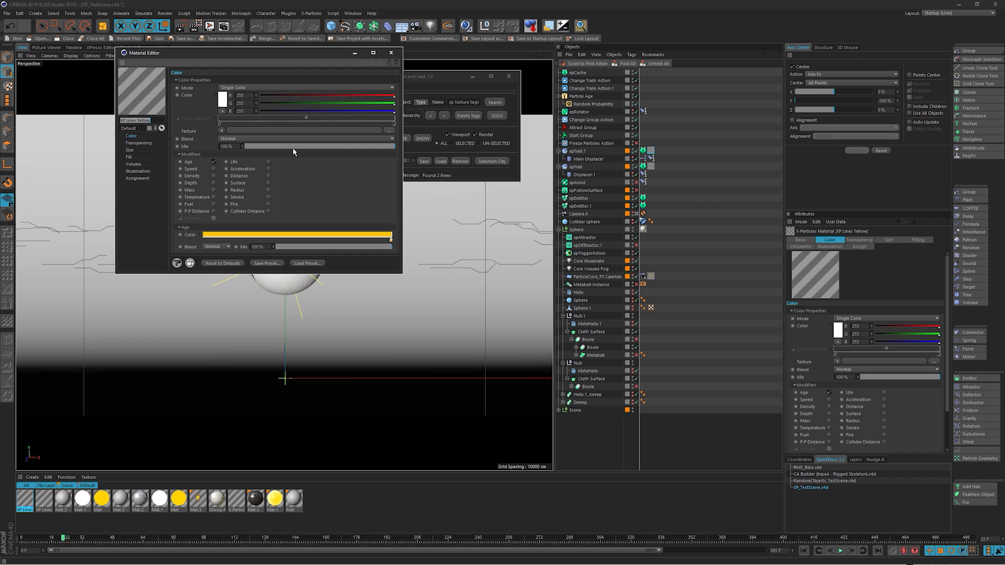
left_click(390, 52)
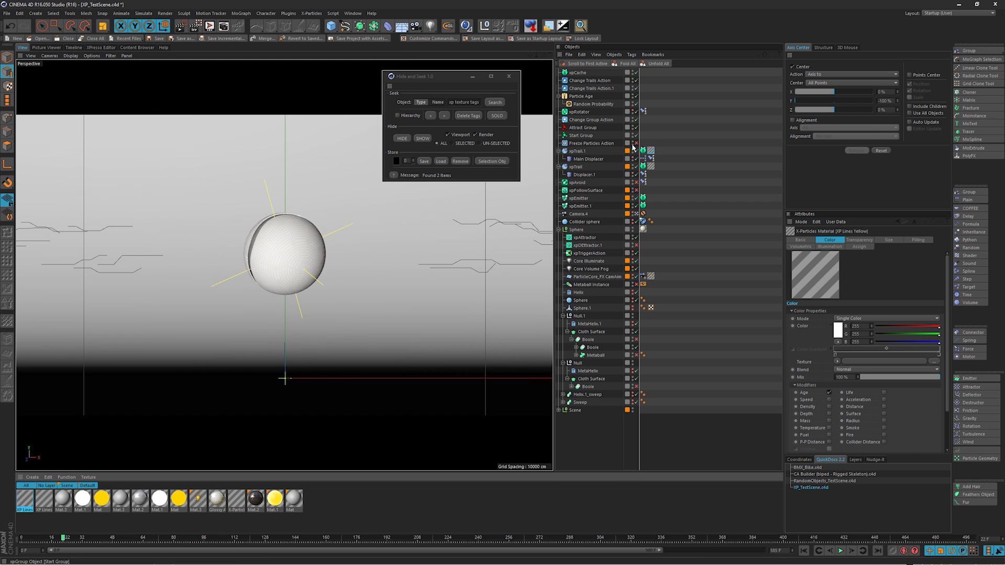
Step: Search by type for "xp trails" to select the X-Particles trail objects
left_click(466, 101)
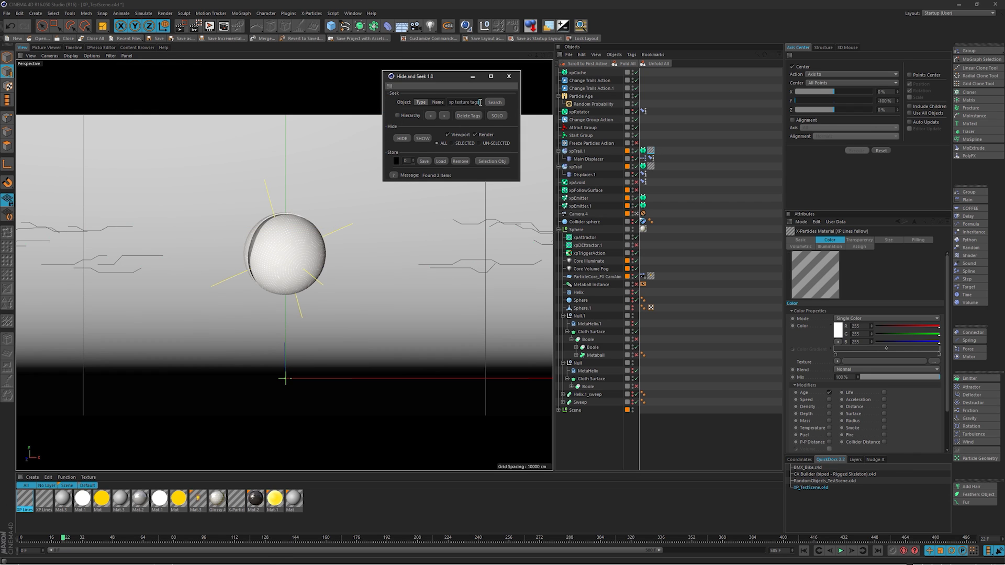
double_click(467, 101)
left_click_drag(456, 101, 515, 101)
type("trails")
key("Return")
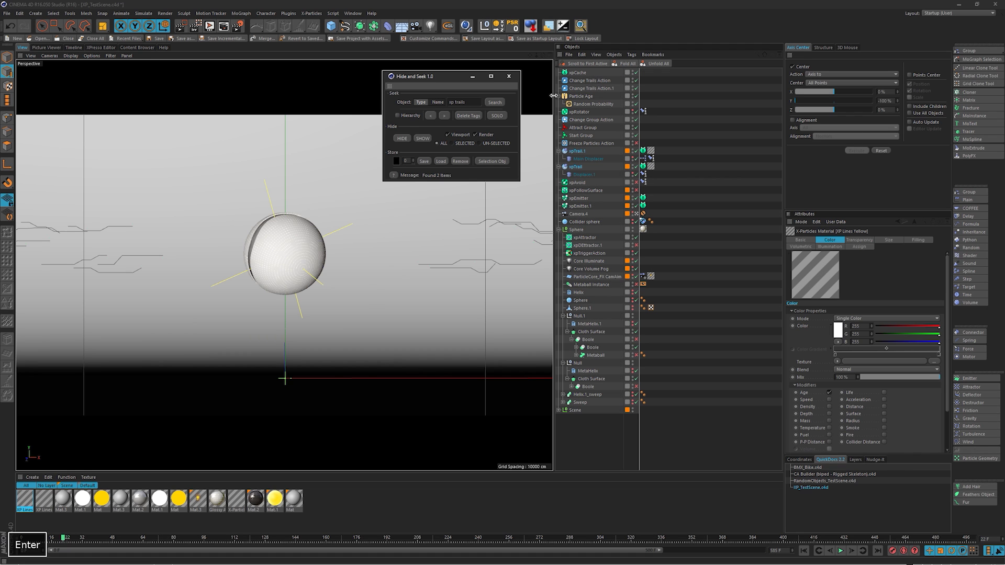
Step: Solo the selected trails, scrub the timeline to frame 32 to preview them, and restore the full scene
left_click(496, 116)
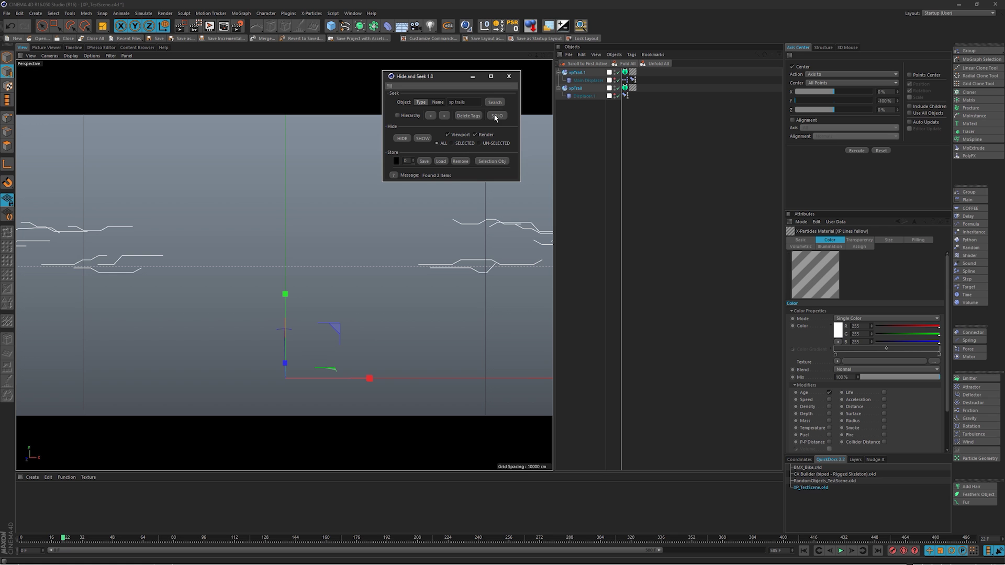
left_click_drag(63, 539, 100, 538)
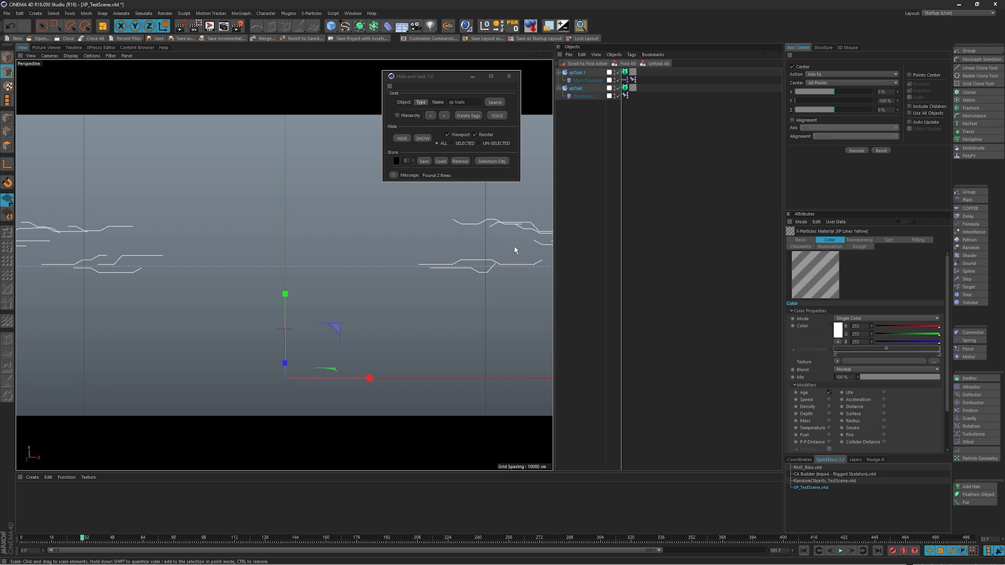
left_click(495, 116)
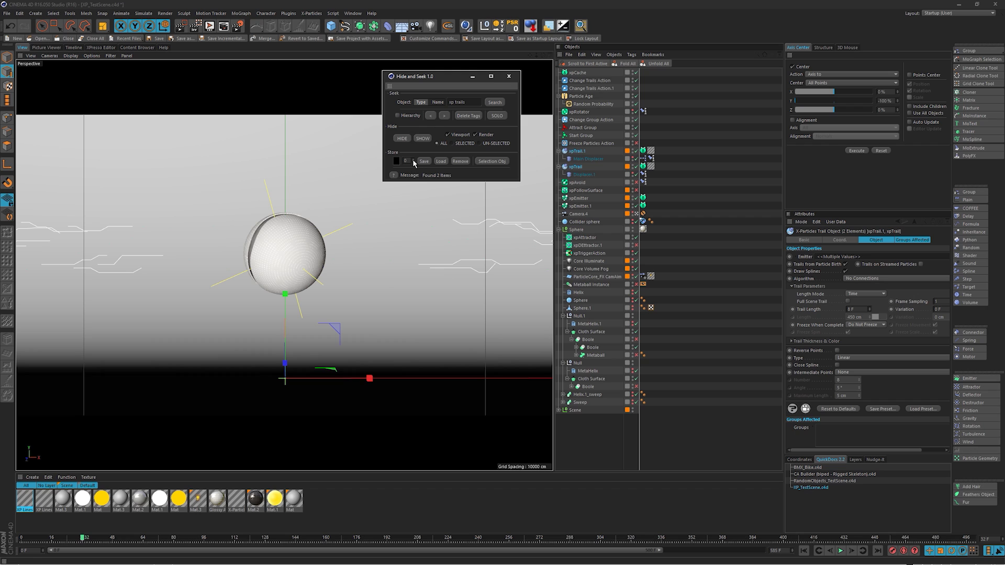
Step: Add the emitters to the current trail selection with an additive type search for "xp emitter"
left_click_drag(470, 101, 458, 101)
key("BackSpace")
type("e")
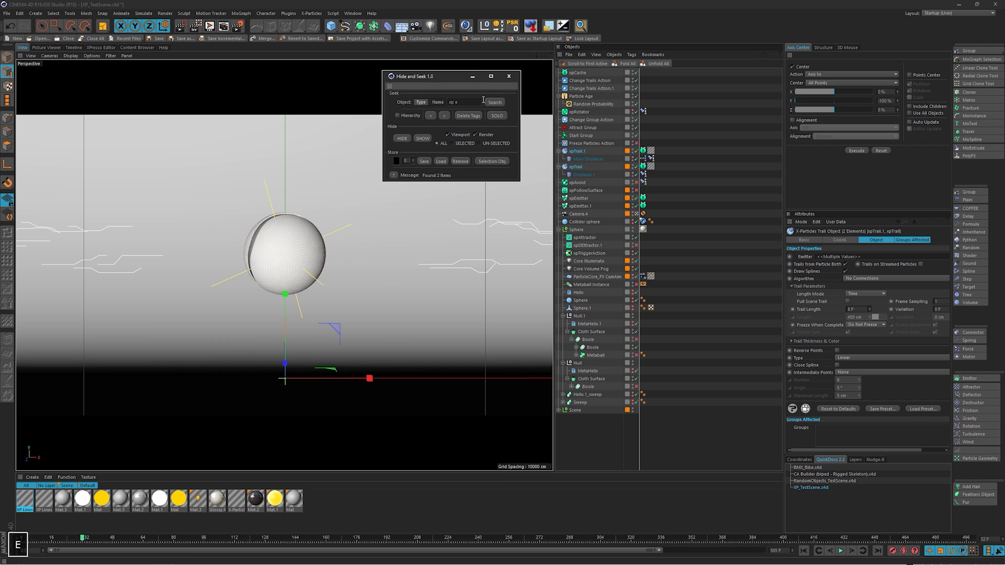
type("mitter")
left_click(495, 103, "shift")
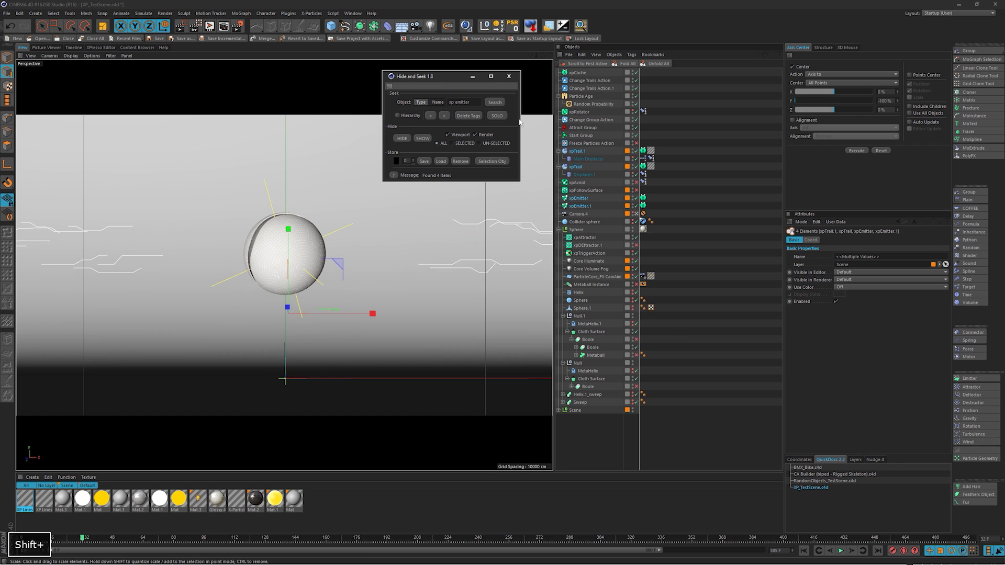
Step: Solo the selected trails and emitters together and play the animation
left_click(494, 115)
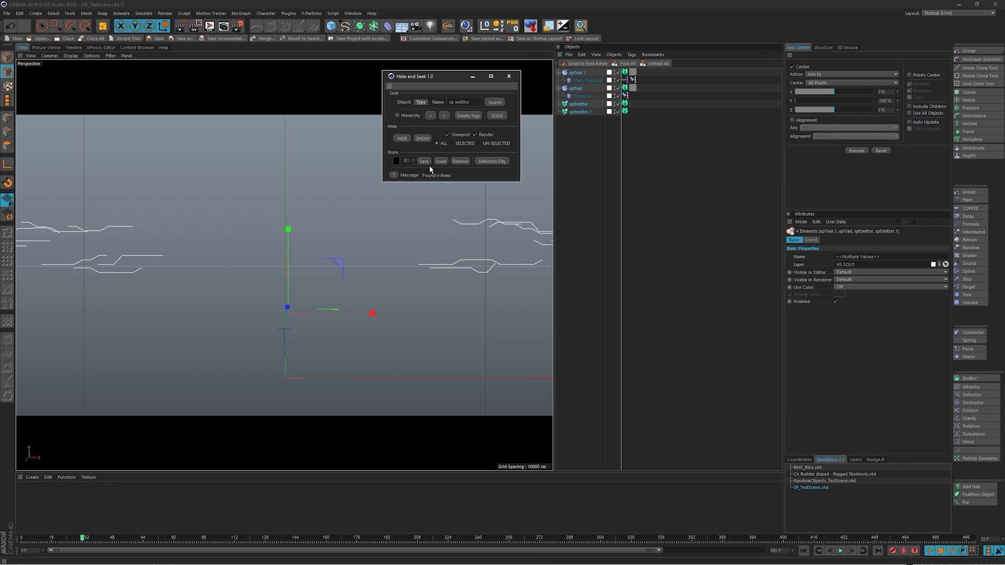
left_click(841, 552)
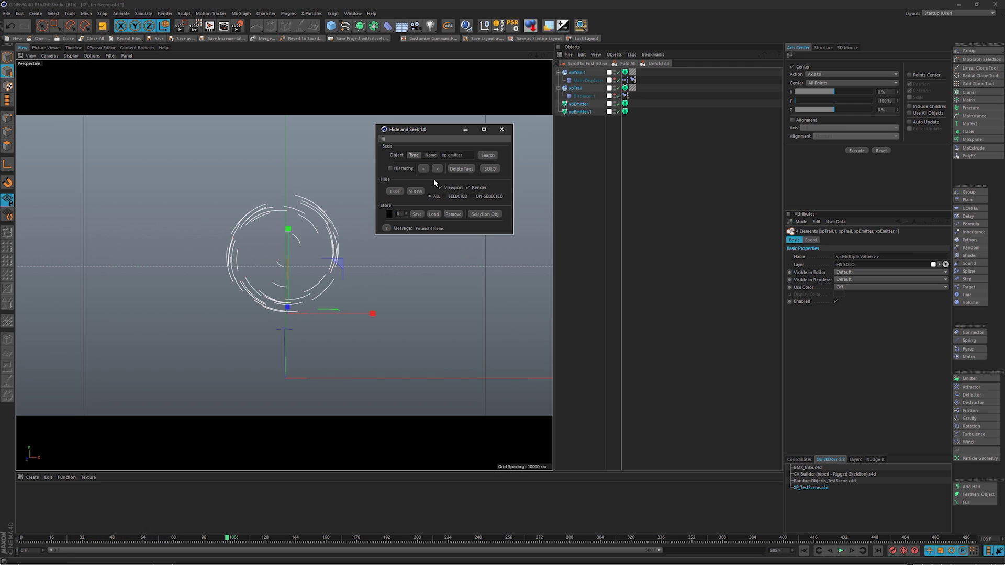
Step: Open the Hide and Seek help document and review it from the Seek section through to Searching Tips
left_click(387, 229)
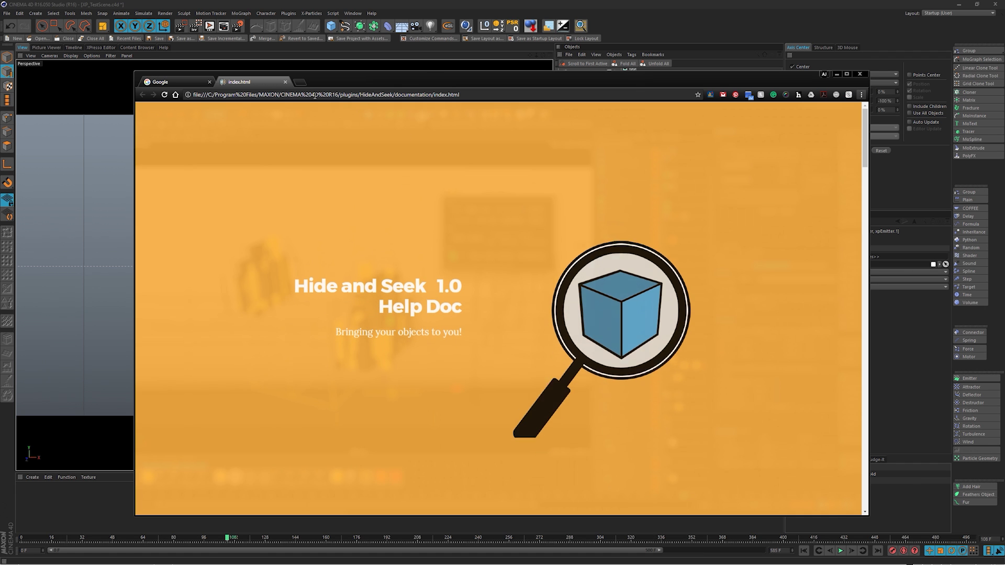
left_click_drag(437, 82, 423, 64)
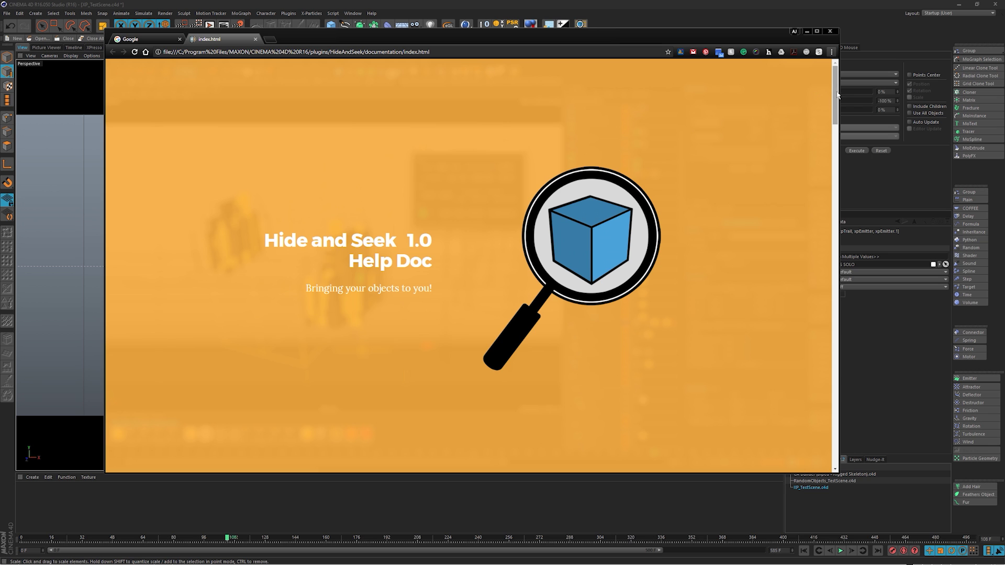
left_click_drag(835, 92, 836, 182)
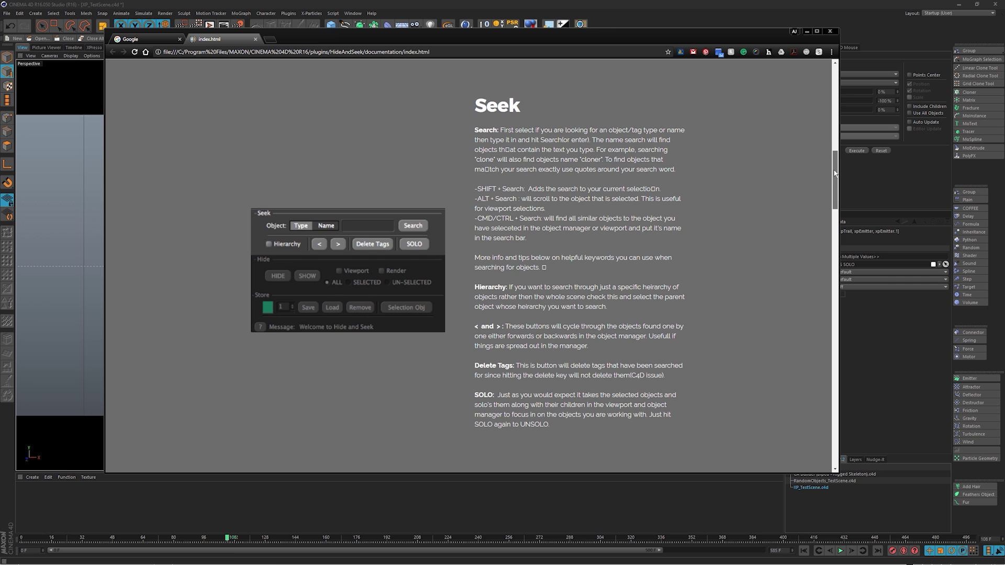
left_click_drag(835, 172, 838, 360)
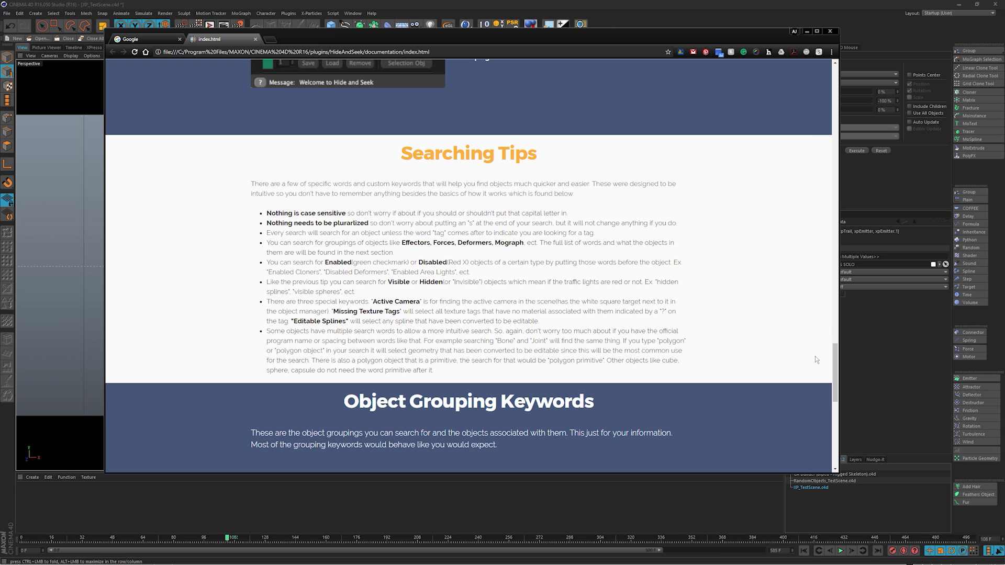
Step: Read through the help document's Object Grouping Keywords, 3rd Party Plugins and Additional Tips sections
left_click_drag(836, 357, 836, 364)
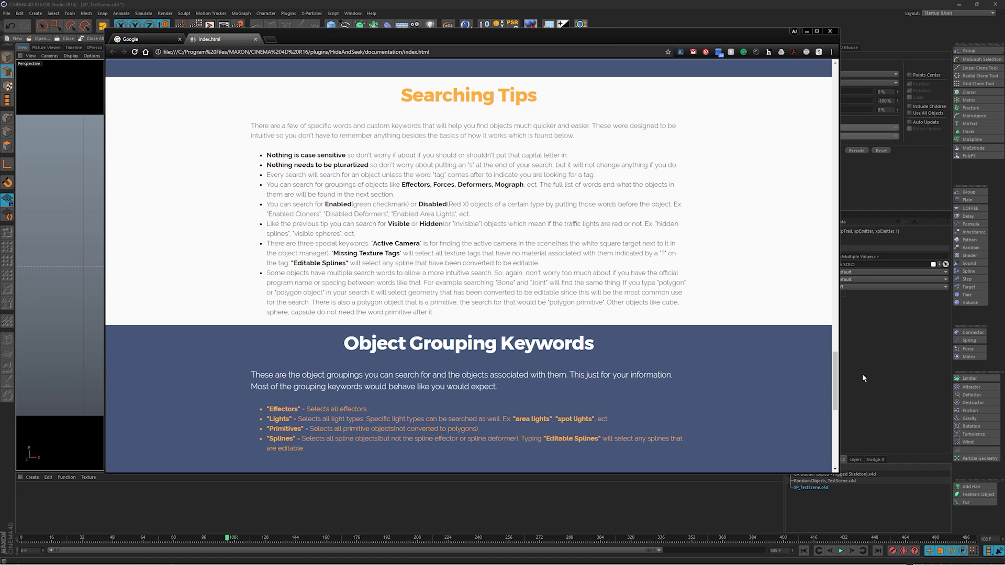
left_click_drag(836, 374, 838, 400)
left_click_drag(837, 405, 837, 407)
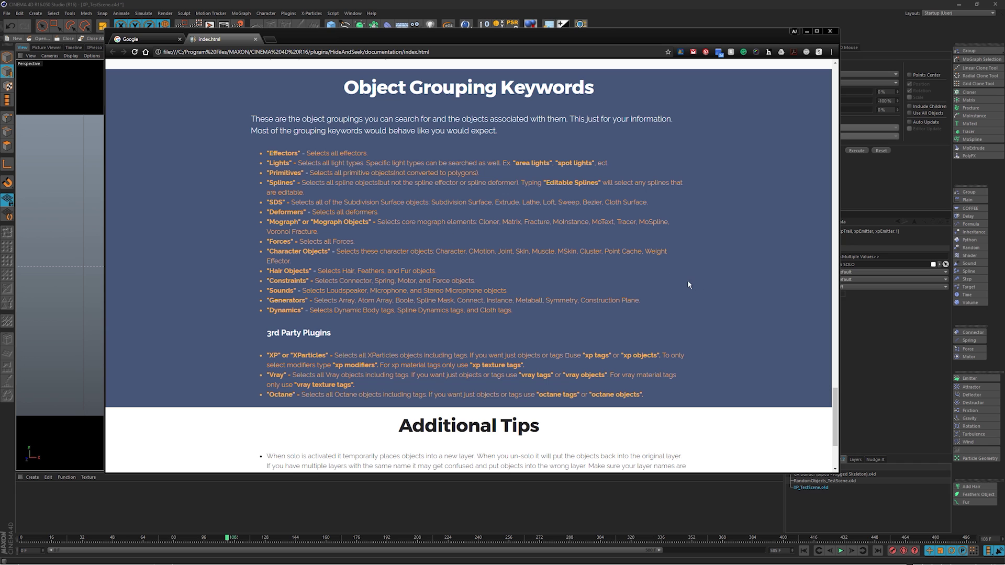
left_click_drag(836, 400, 836, 425)
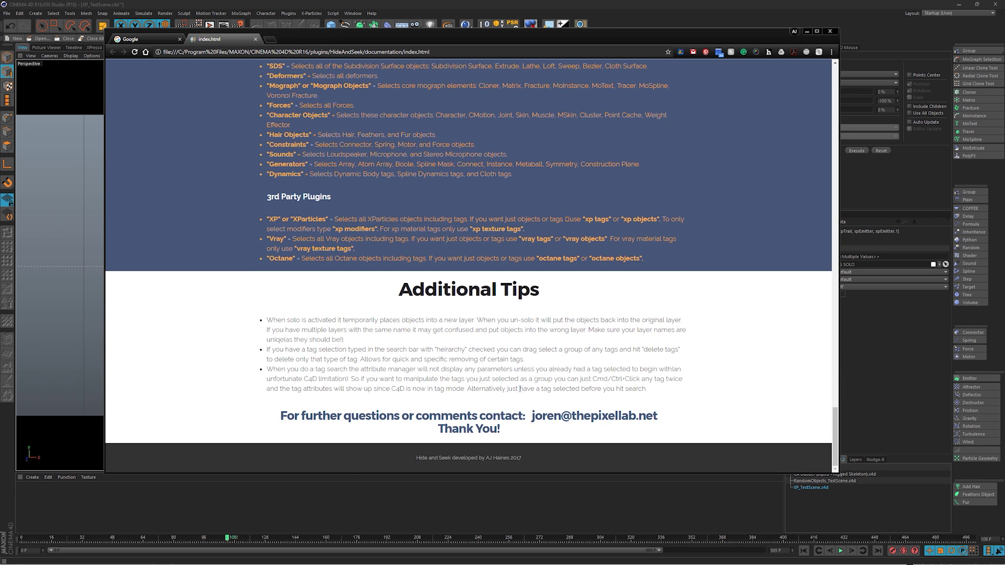